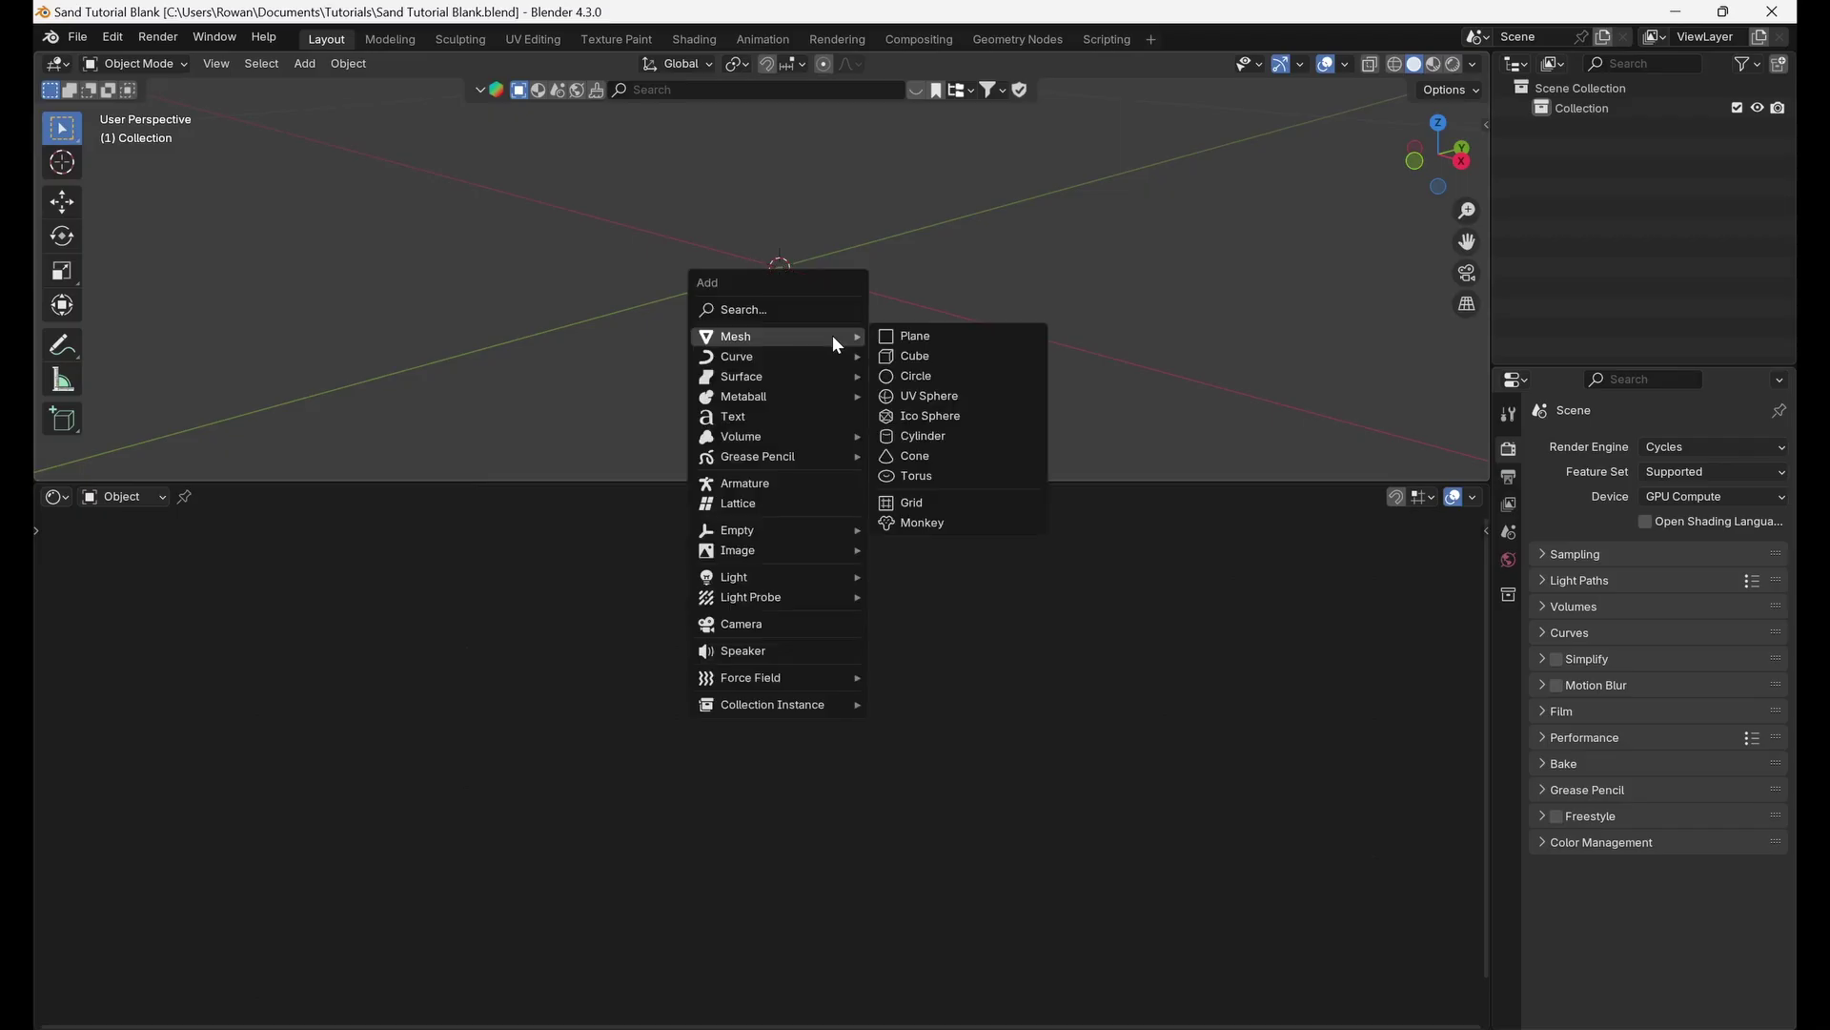
Add a plane mesh to the empty scene.
click(883, 335)
scroll(843, 311, down, 4)
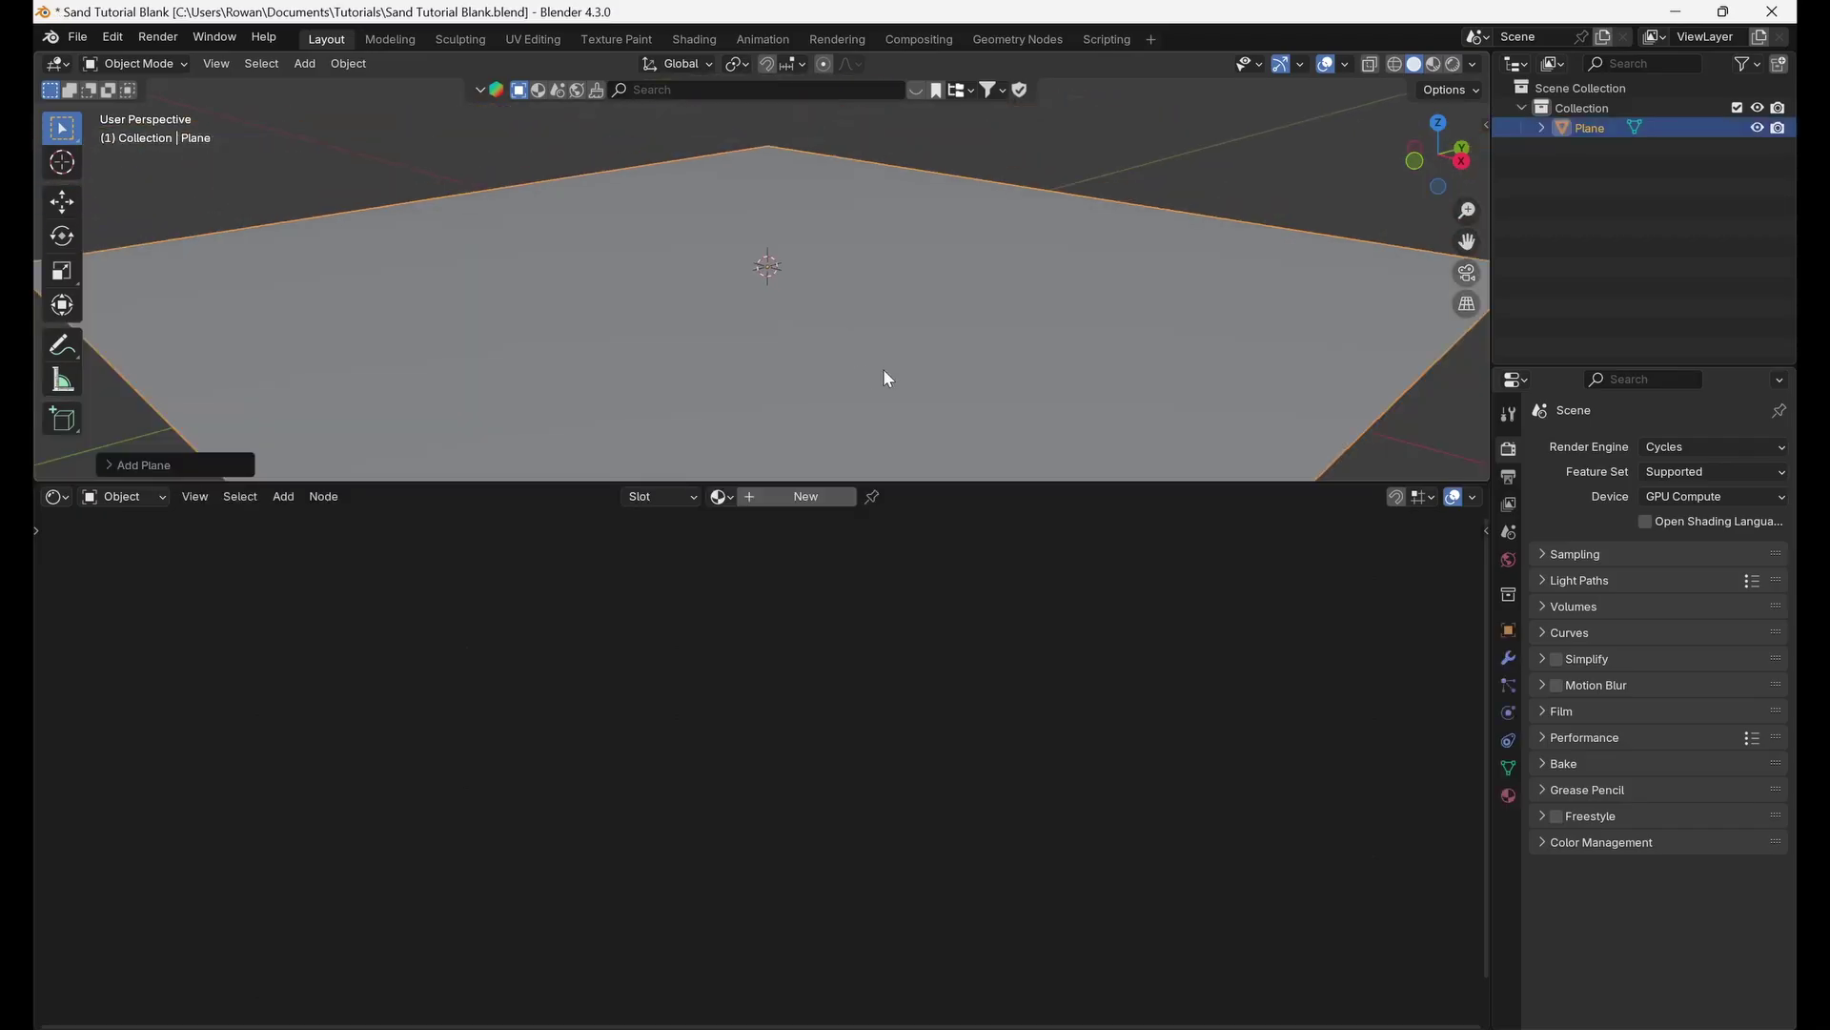
scroll(886, 377, up, 4)
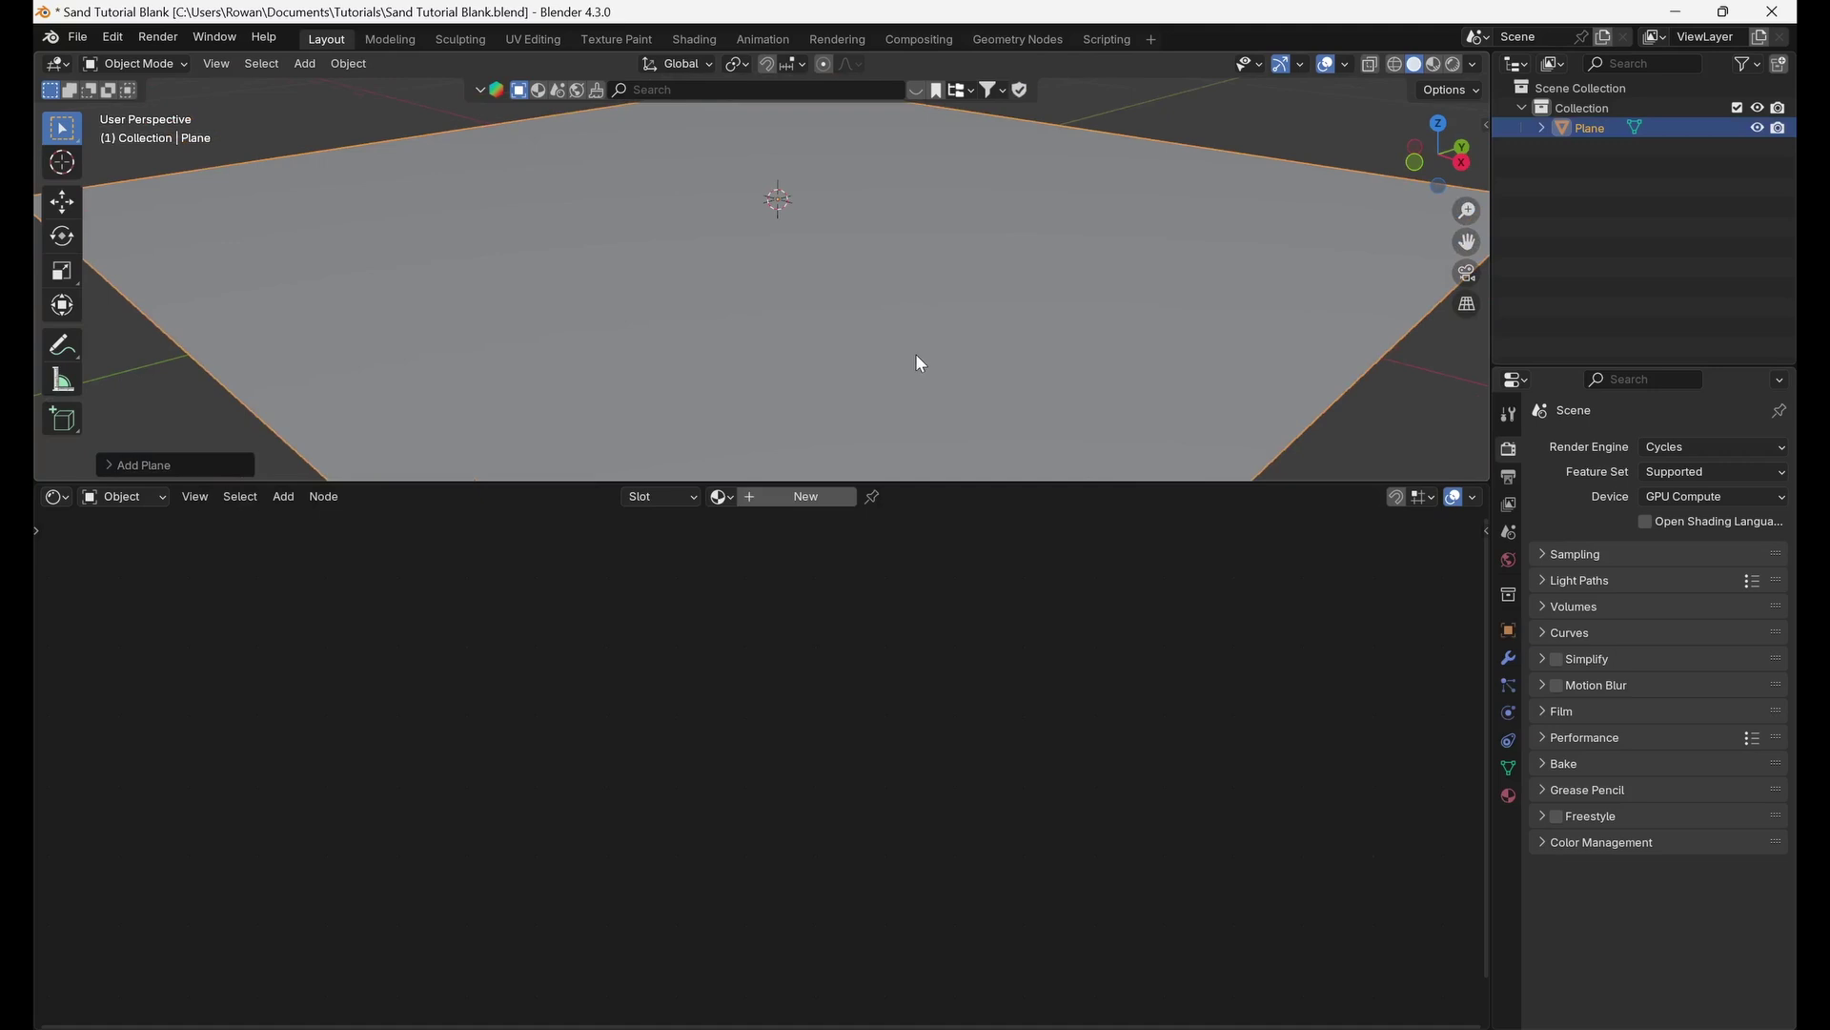
scroll(916, 356, down, 1)
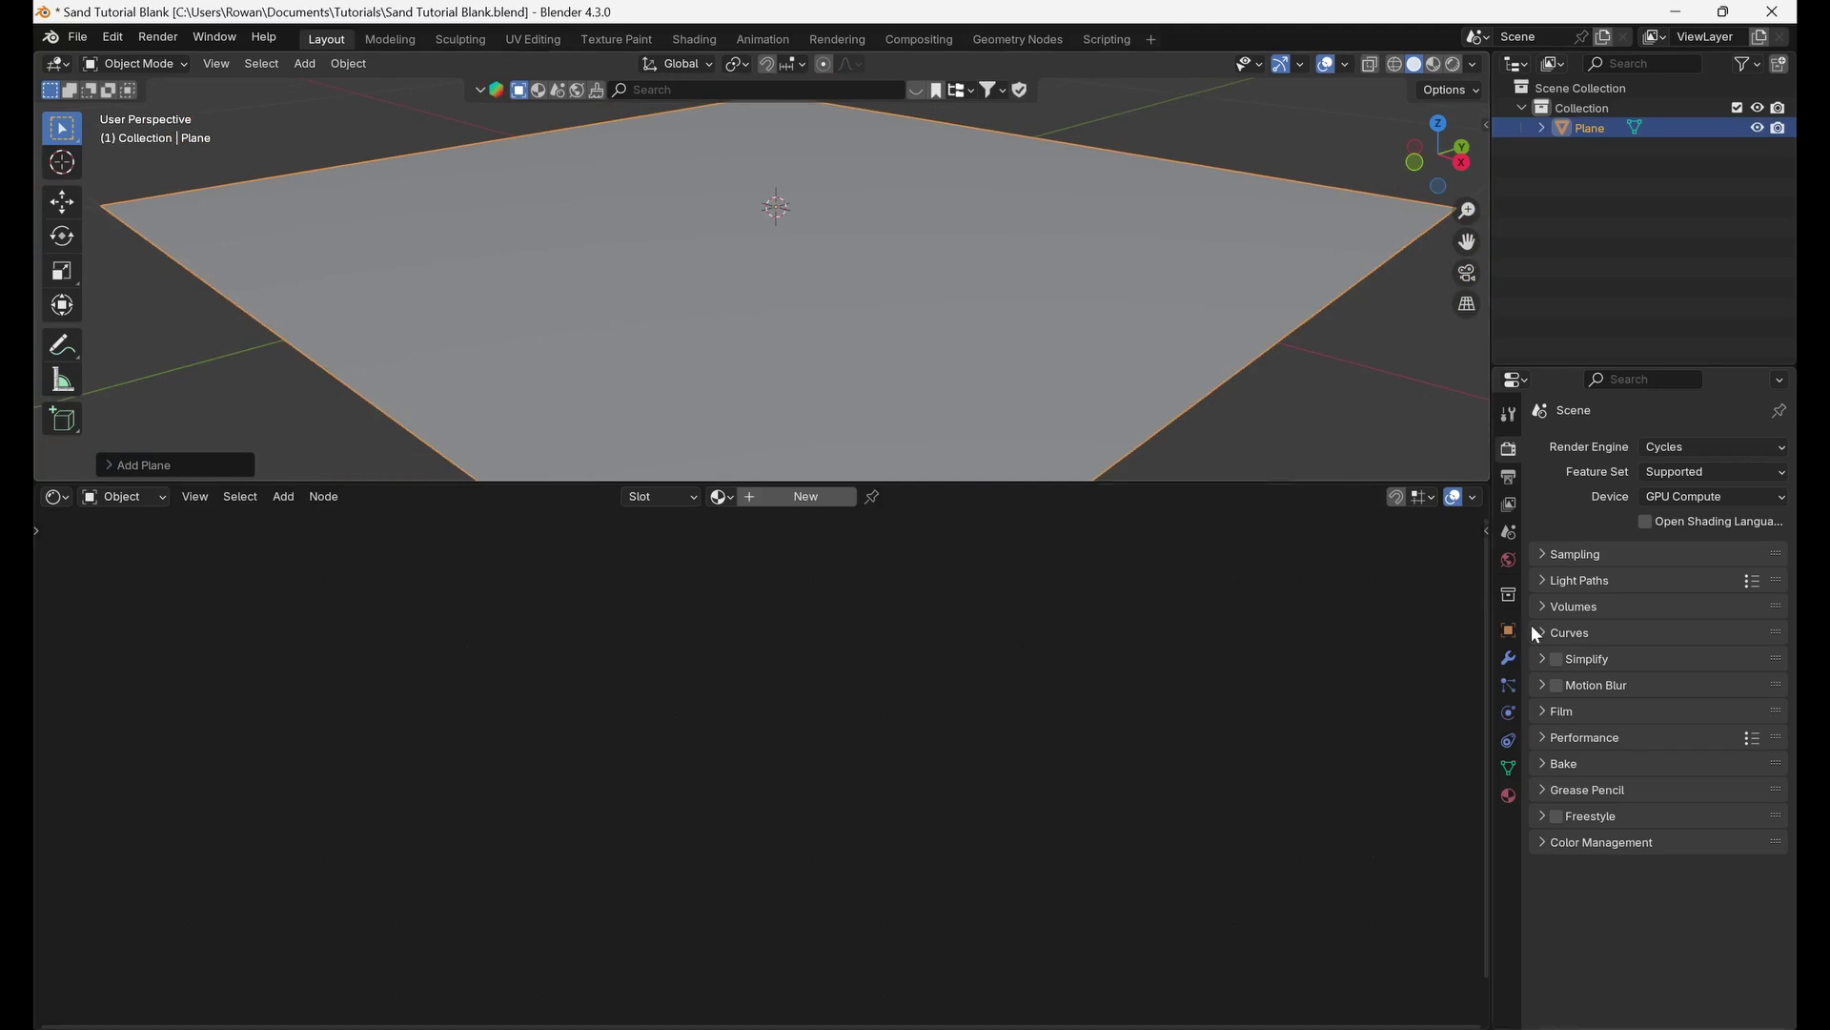
Create a new material on the plane and name it Sand.
click(854, 495)
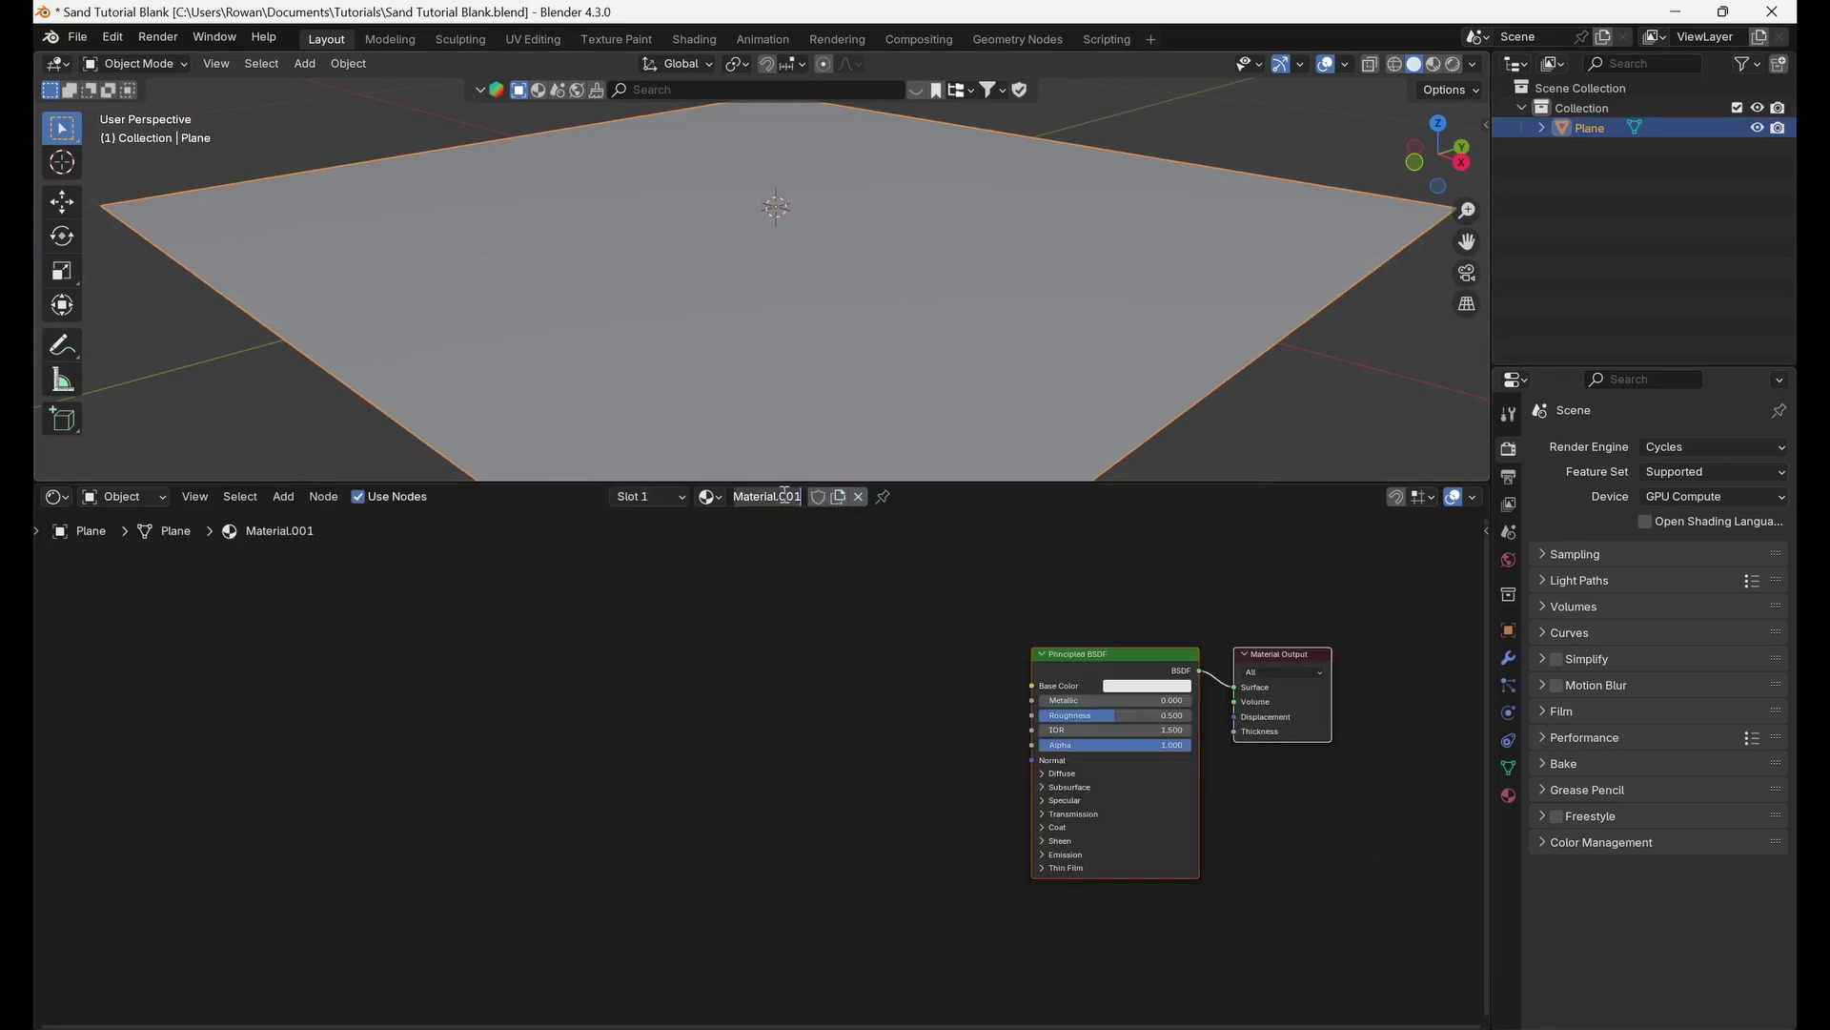
click(785, 496)
text(Sand)
Add a Subdivision Surface modifier to the plane, using the Simple type with viewport and render levels of 4.
click(1507, 656)
click(1640, 449)
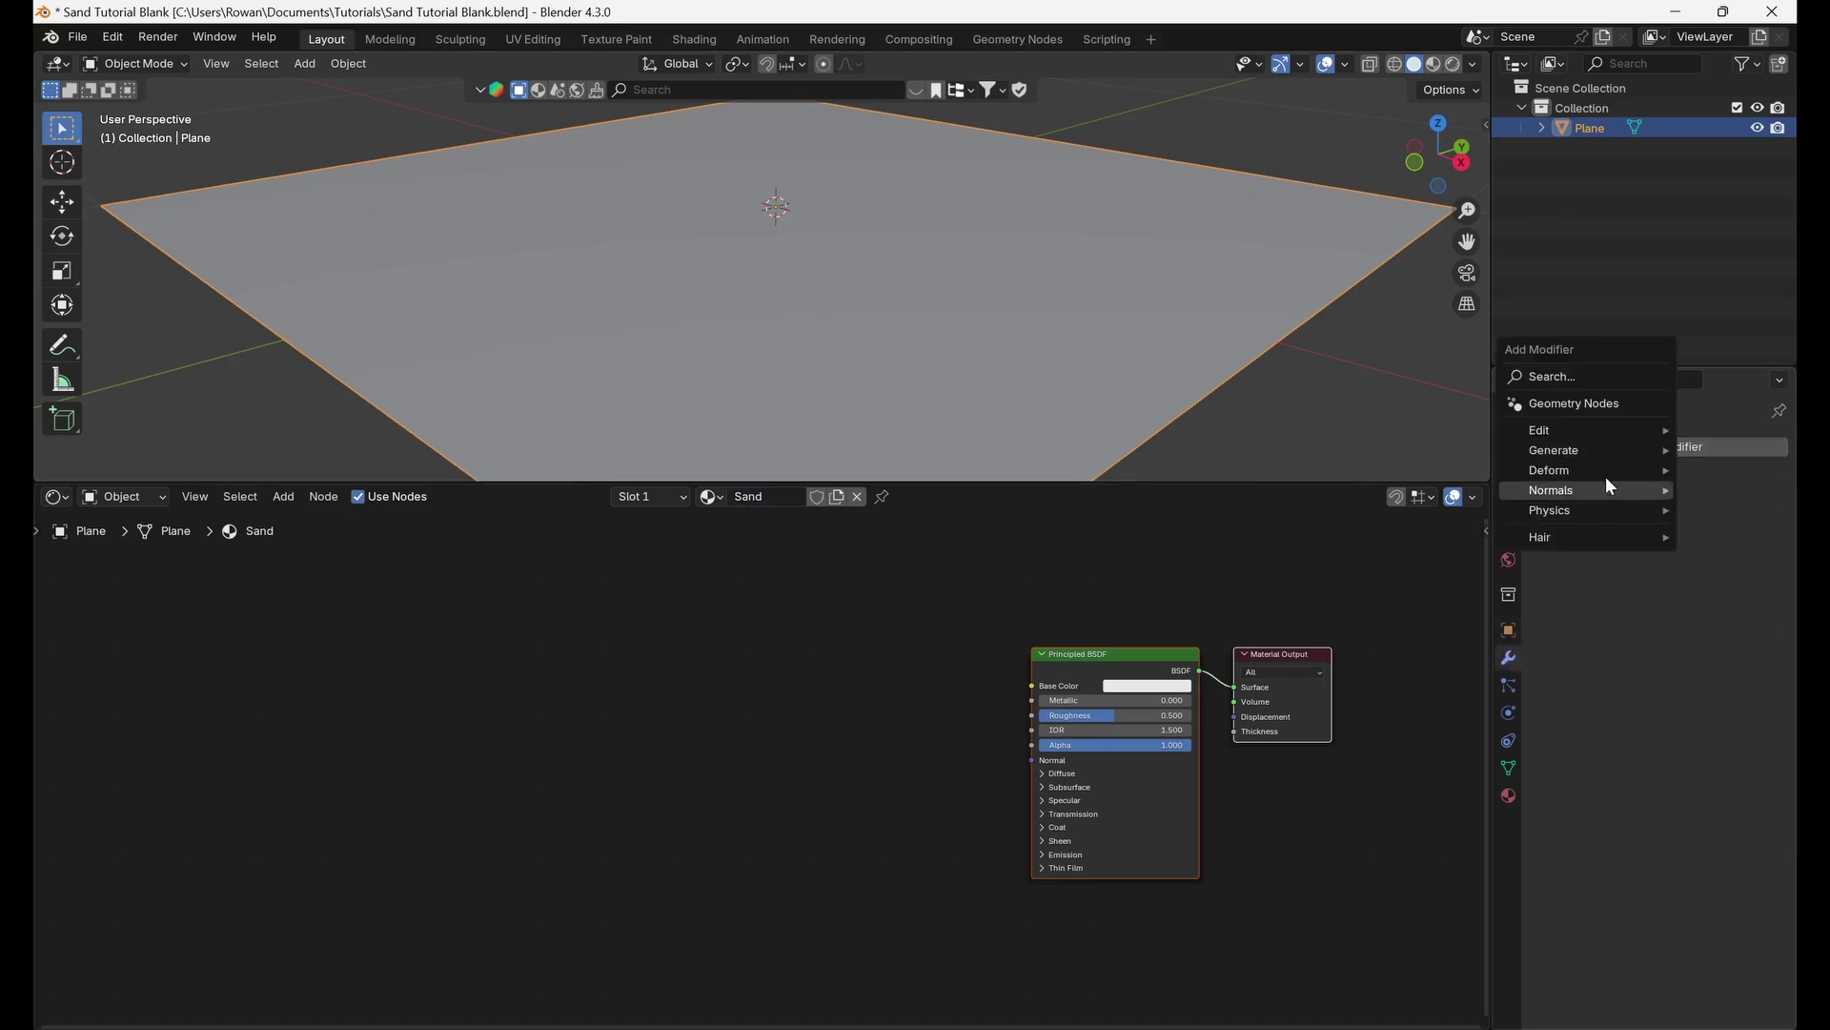
mouse_move(1585, 454)
click(1401, 709)
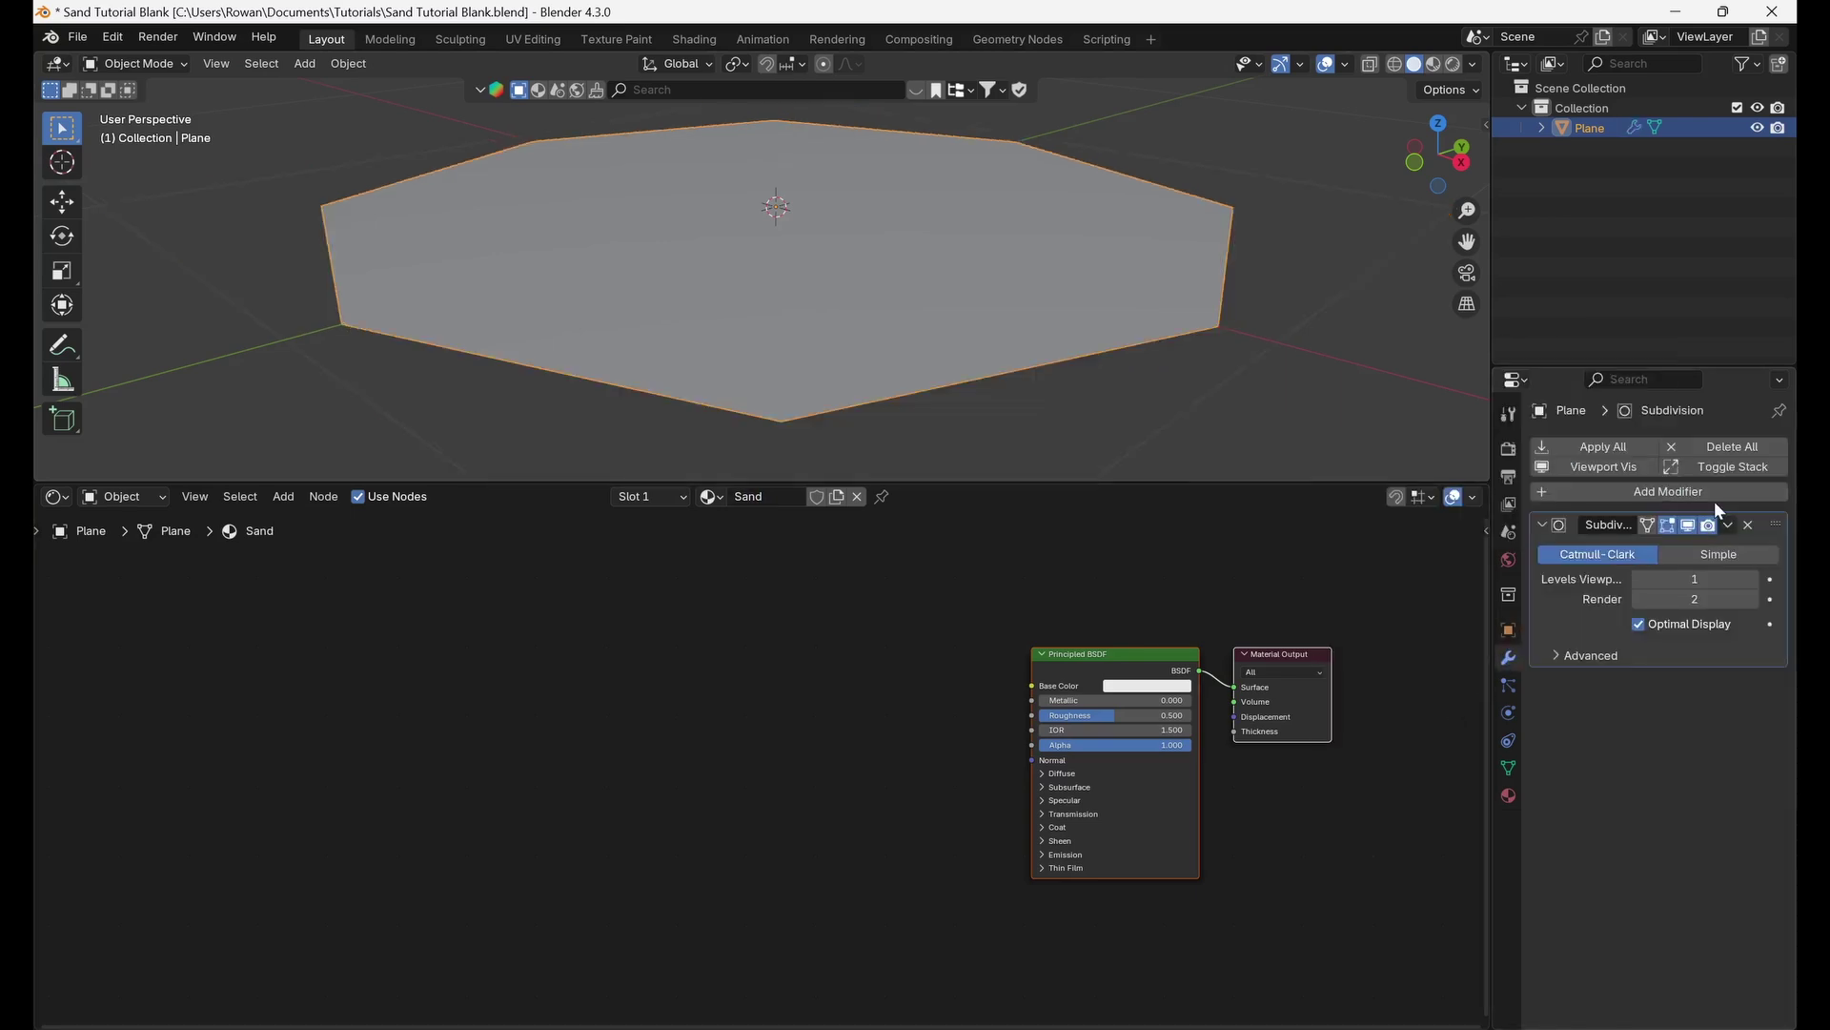
click(1719, 553)
drag(1713, 579, 1714, 599)
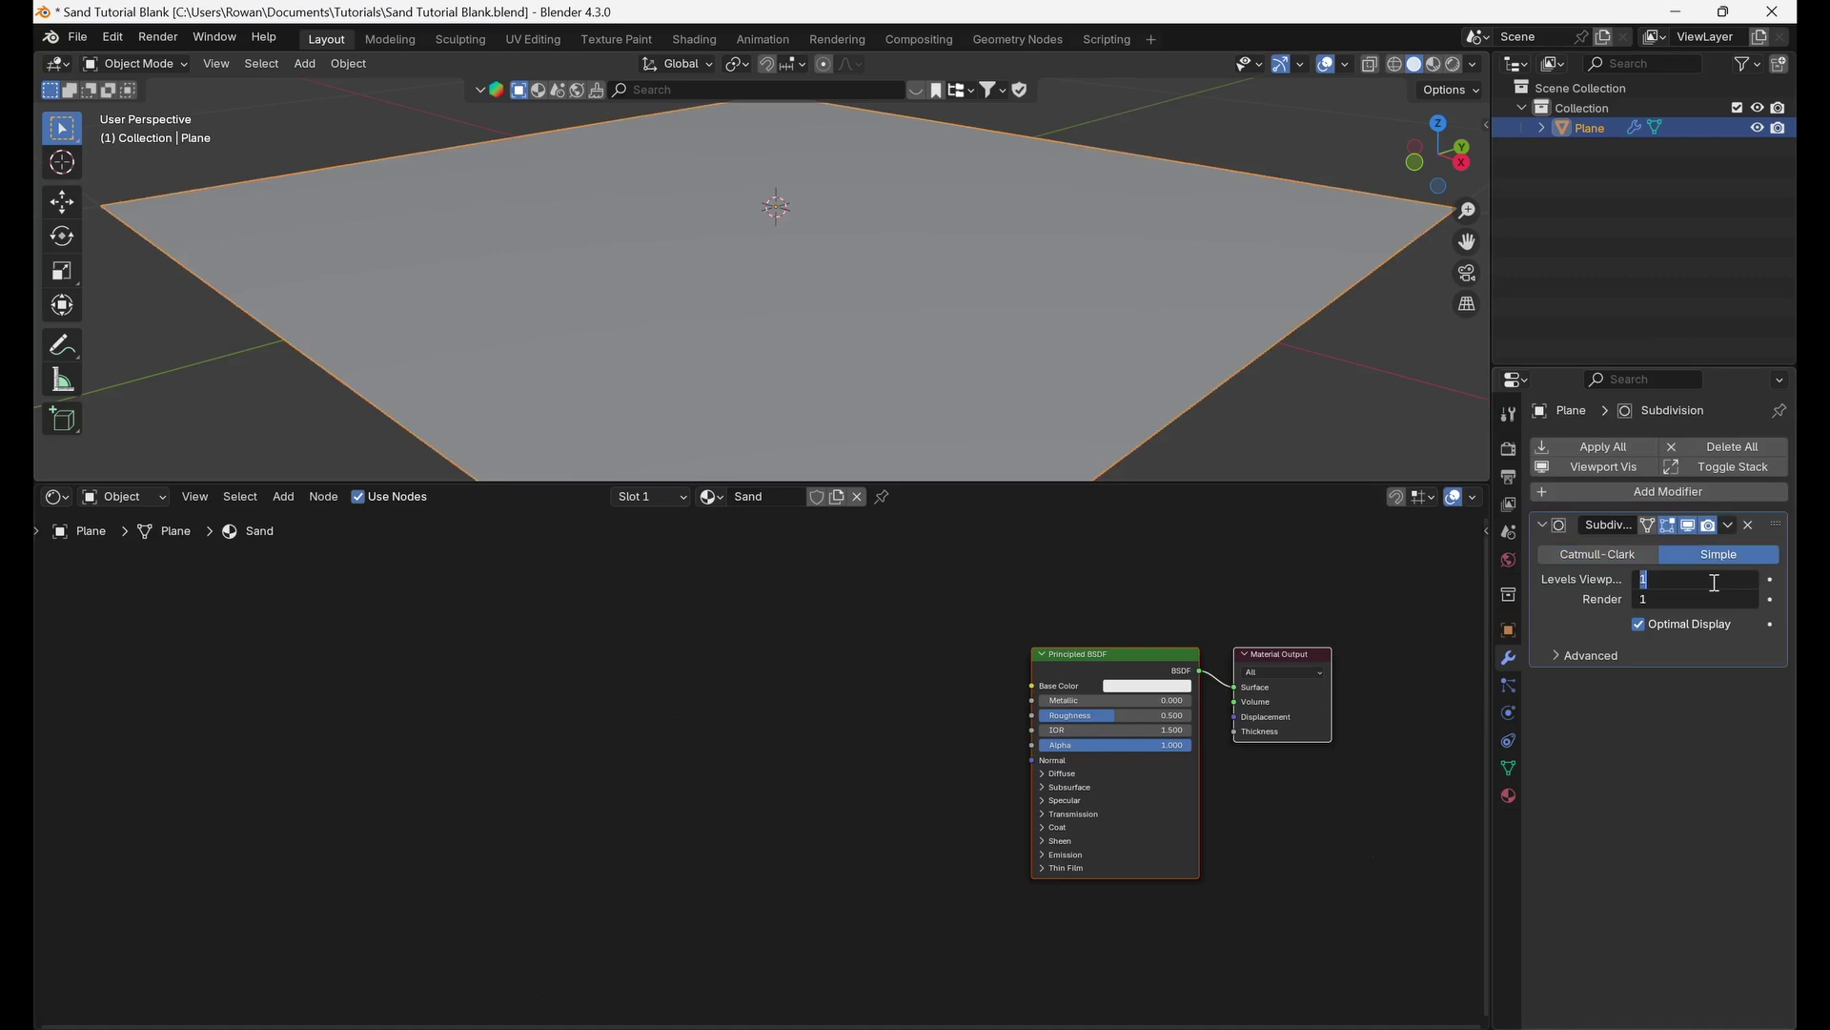
text(4)
key(Return)
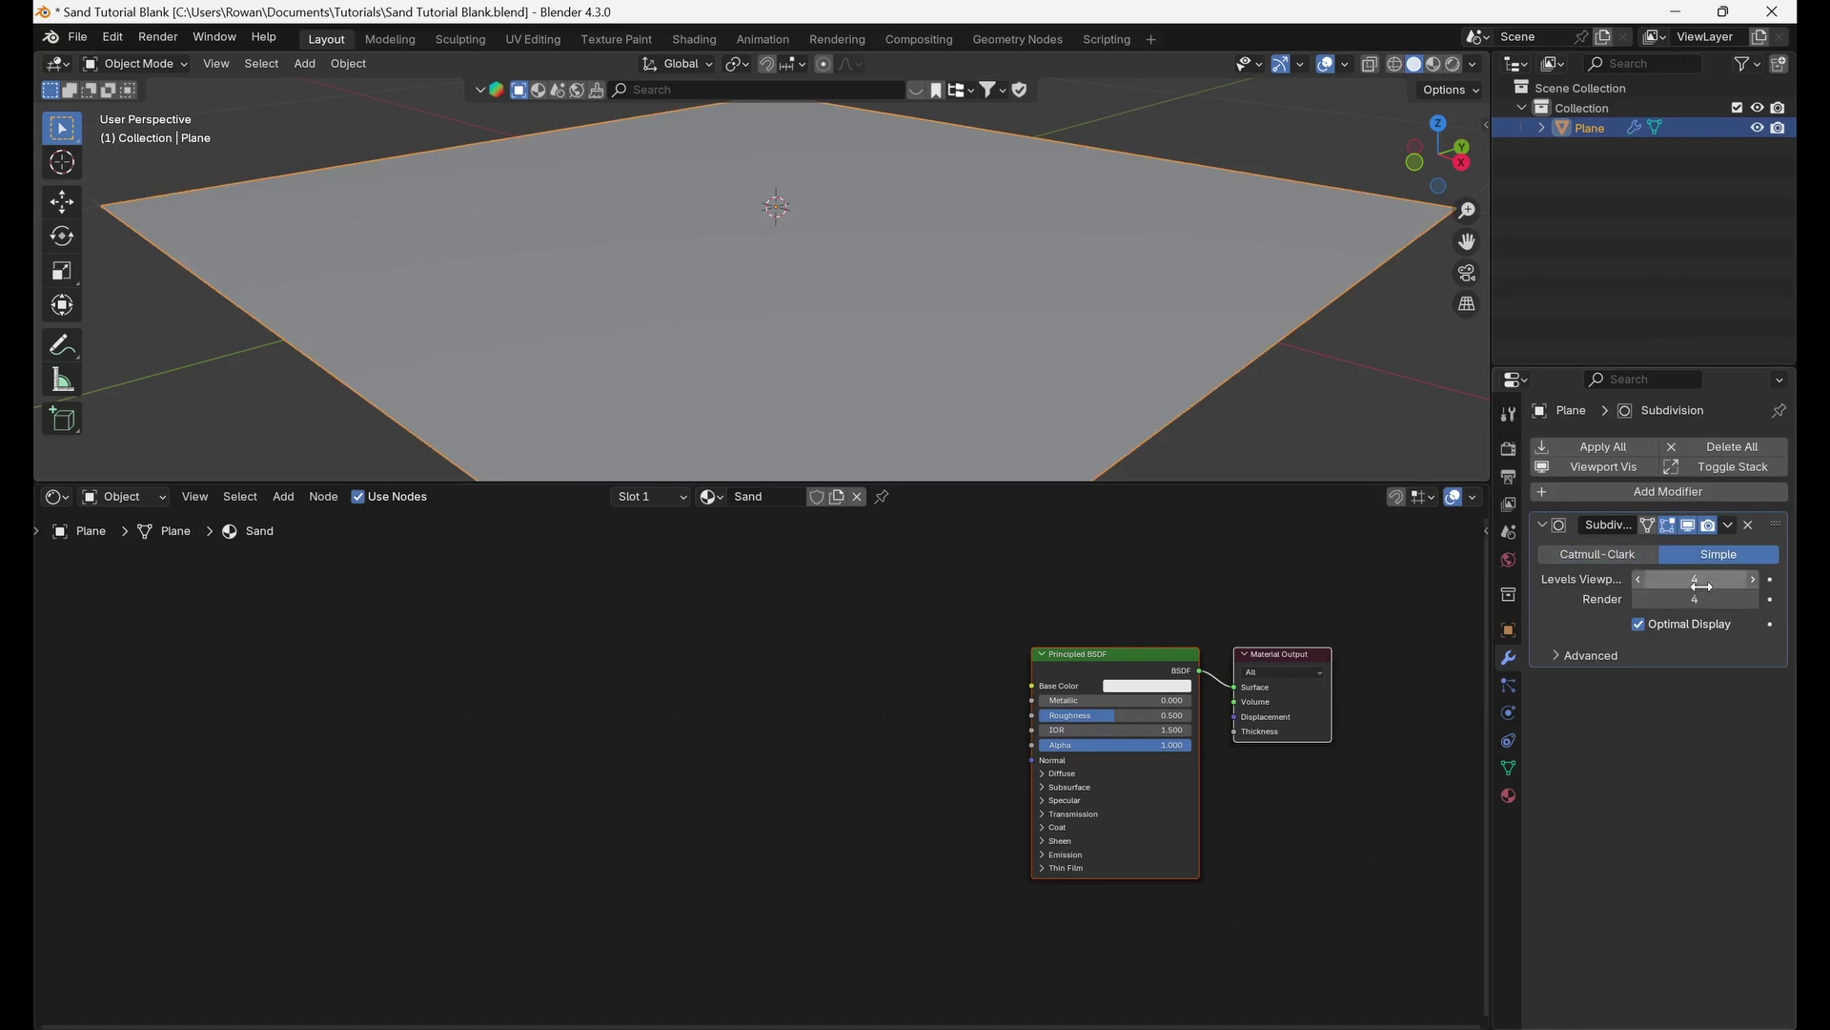
Set the Cycles feature set to Experimental and enable Adaptive Subdivision on the plane's modifier.
click(1509, 450)
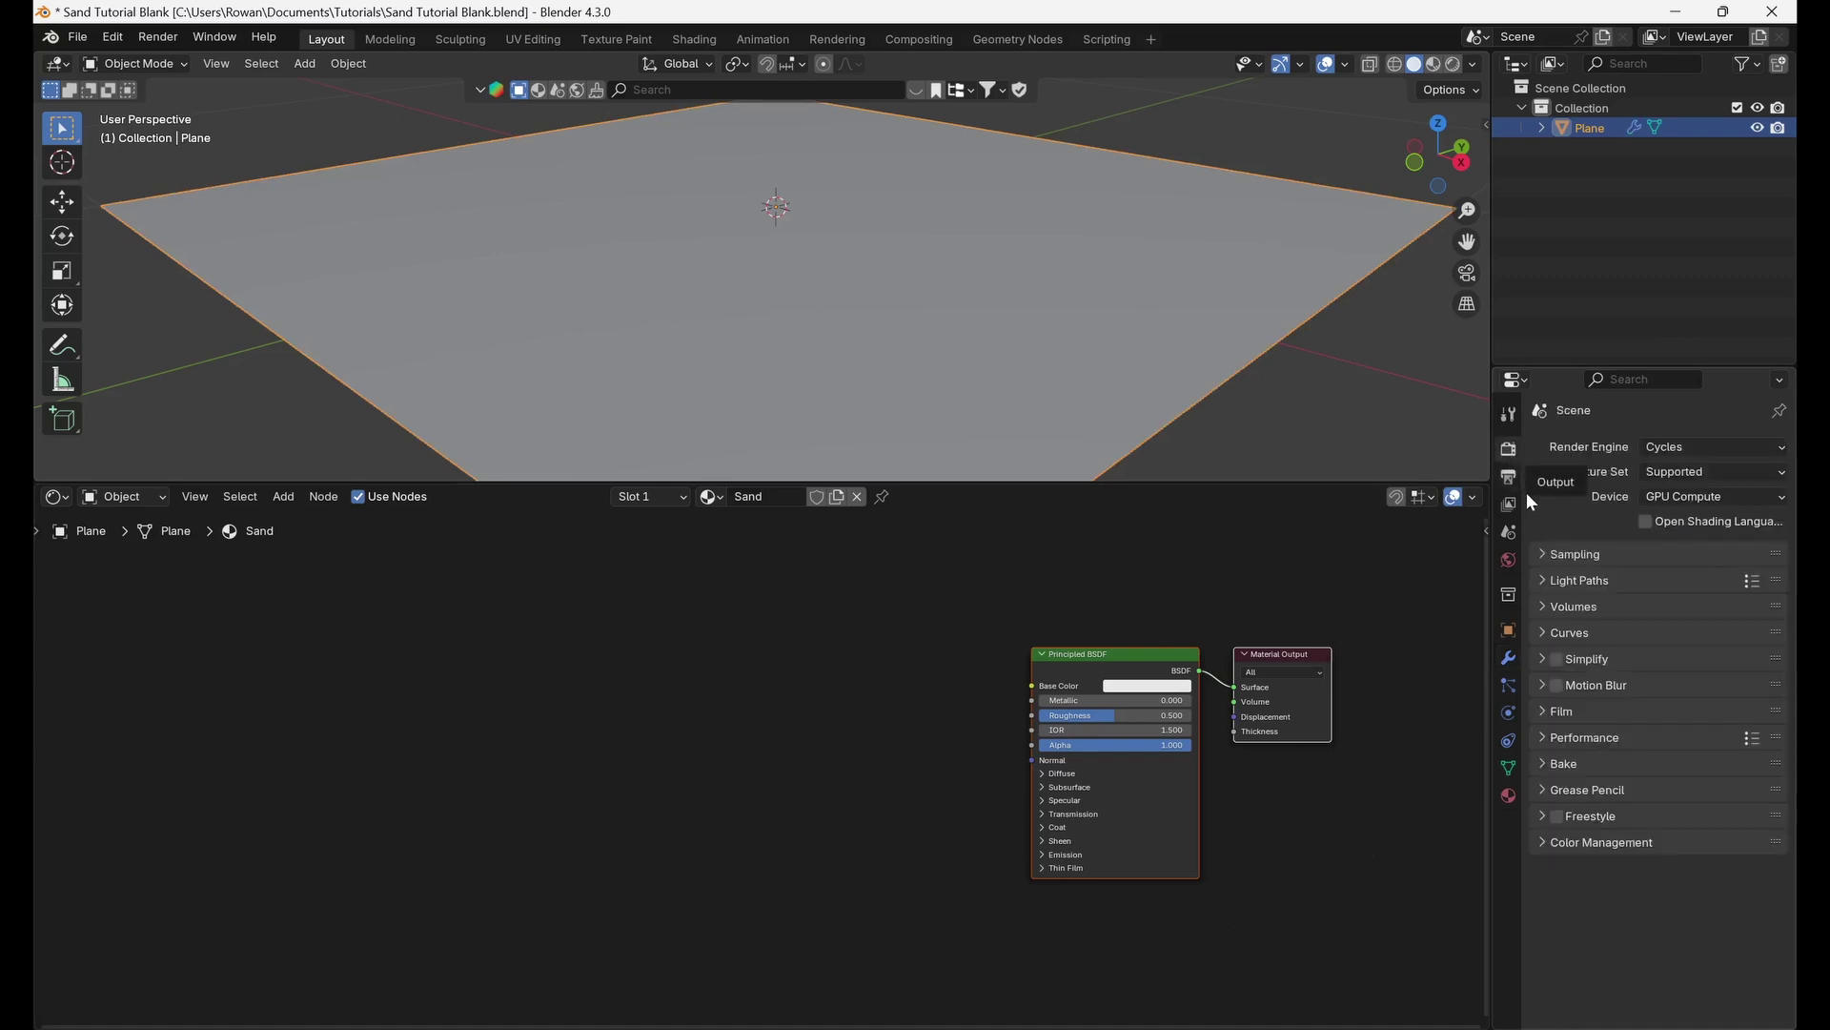
click(1703, 470)
click(1714, 517)
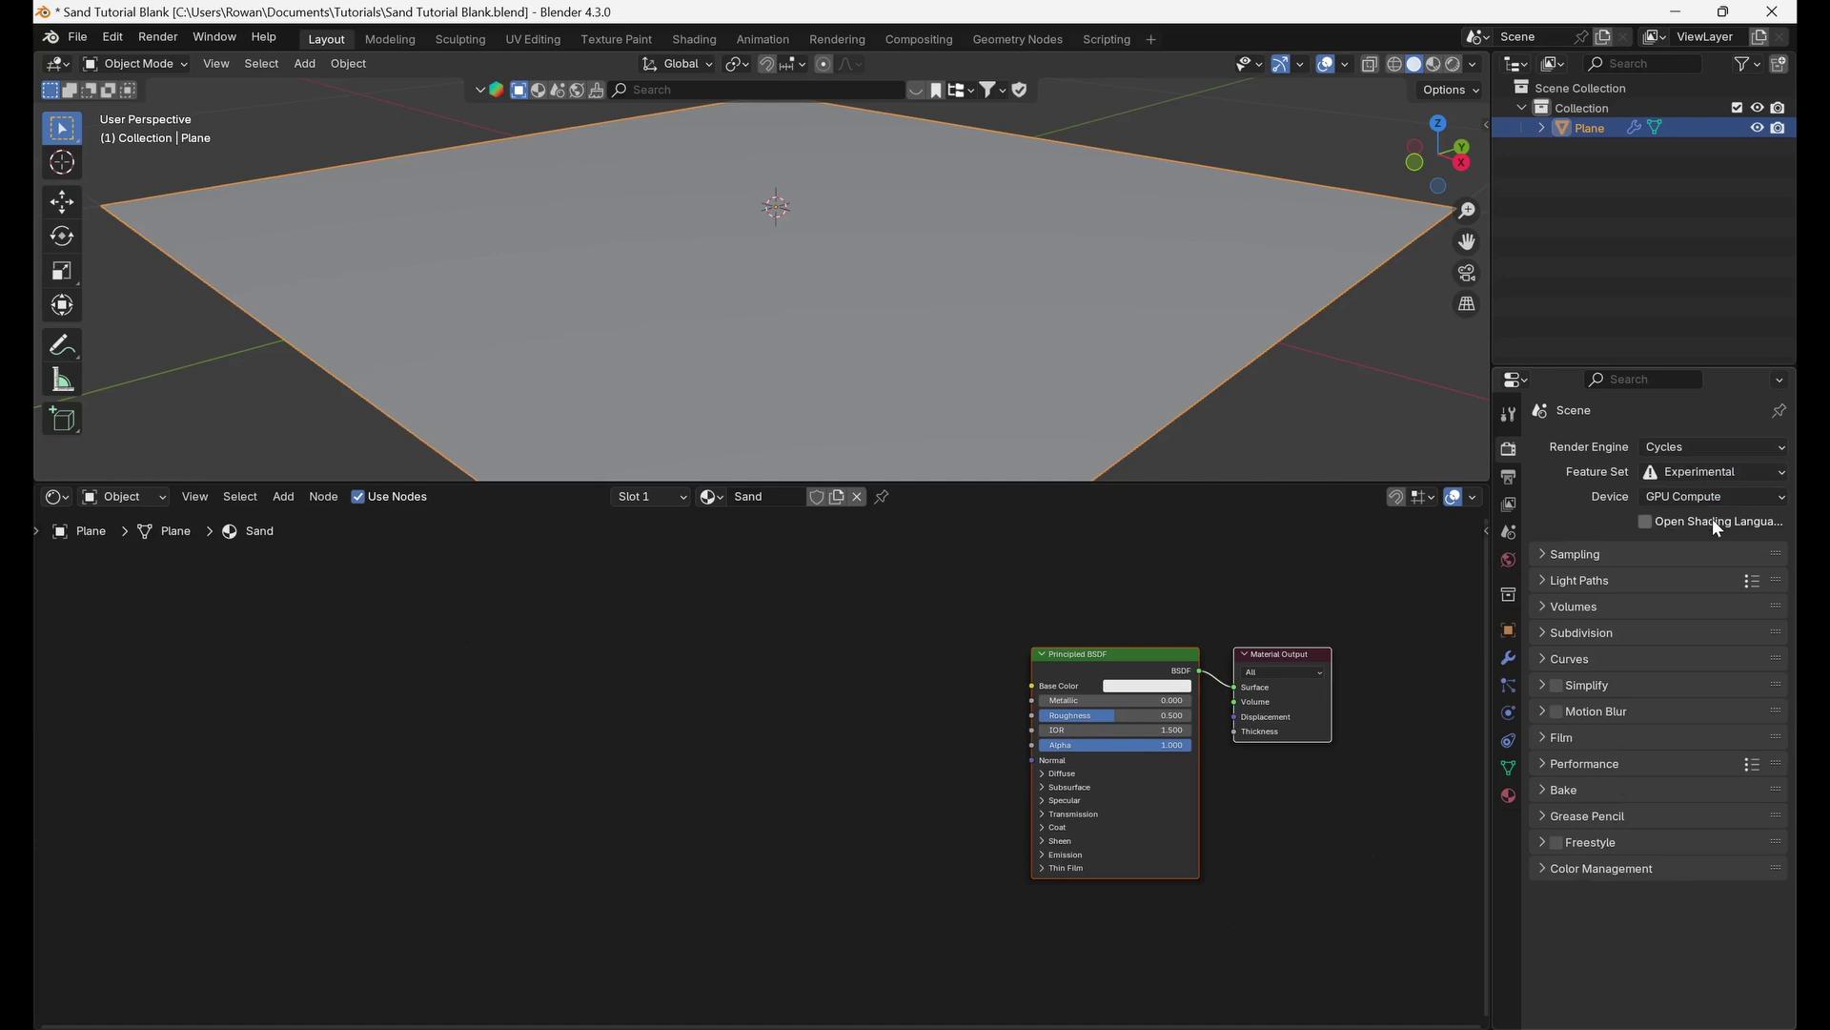
click(1507, 659)
click(1698, 579)
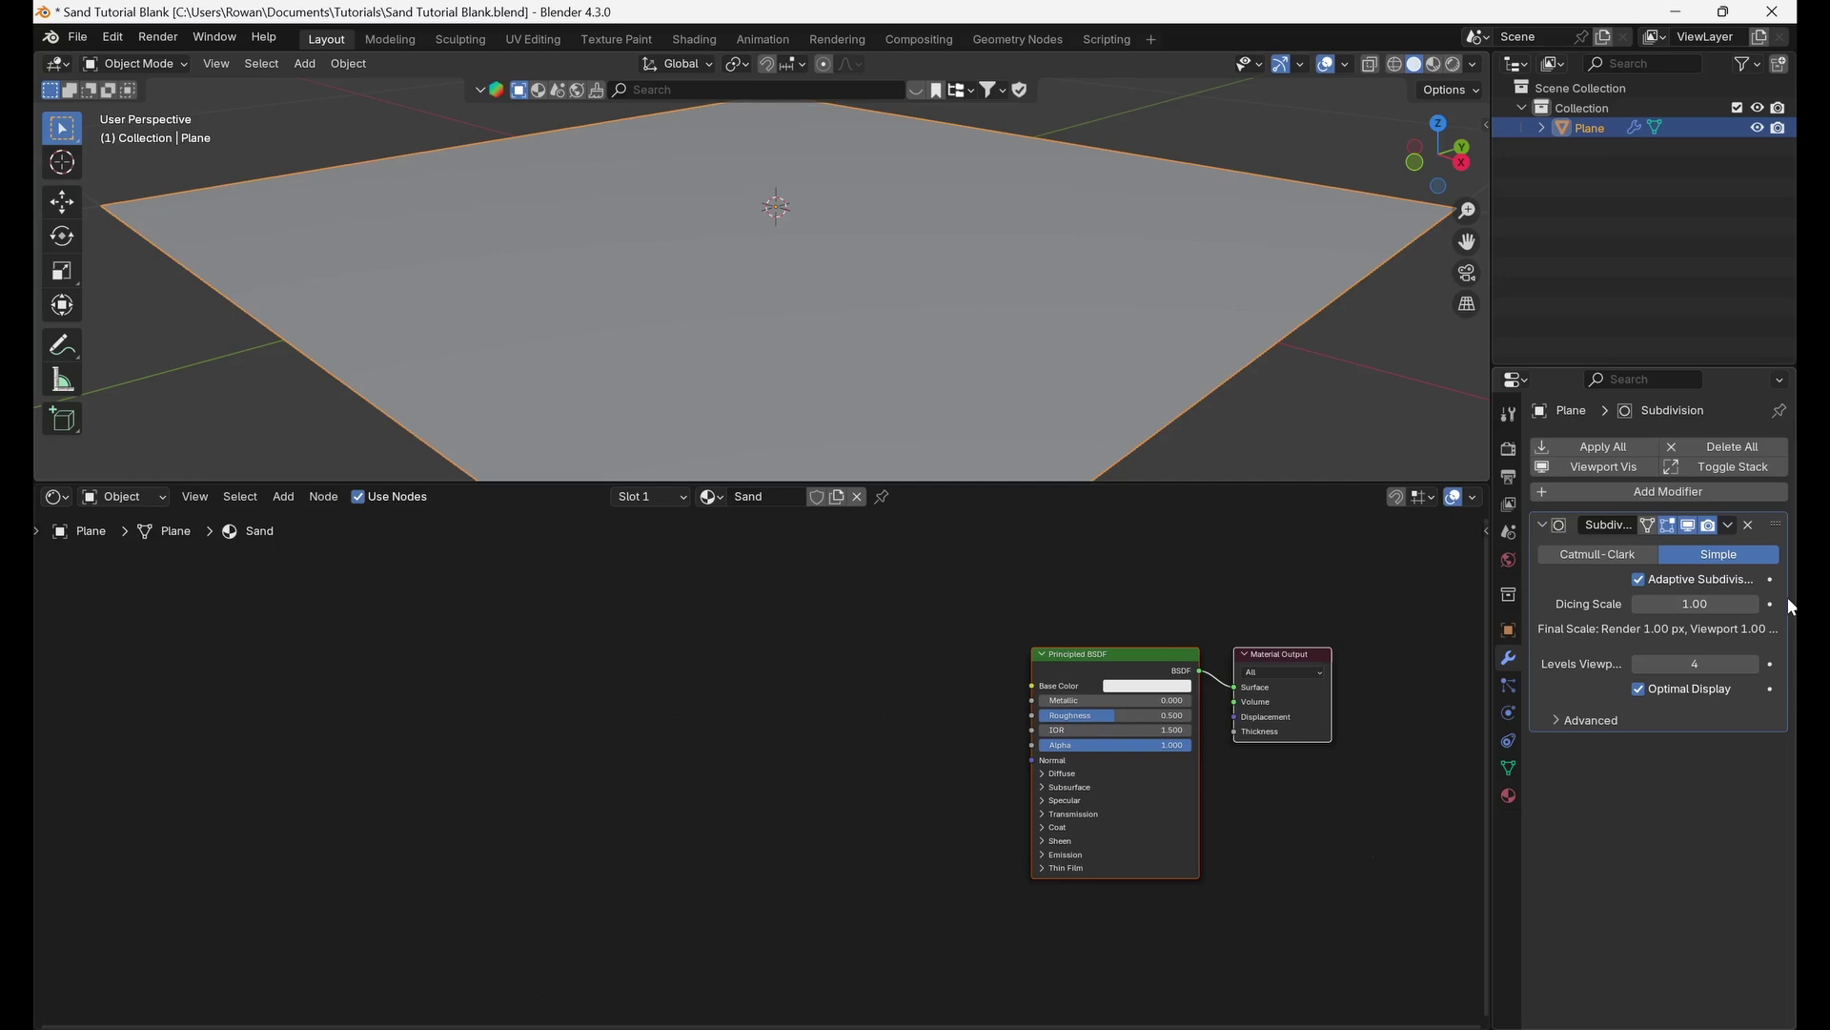
Set the viewport dicing rate in the render subdivision settings to 1 px.
click(1509, 450)
click(1582, 633)
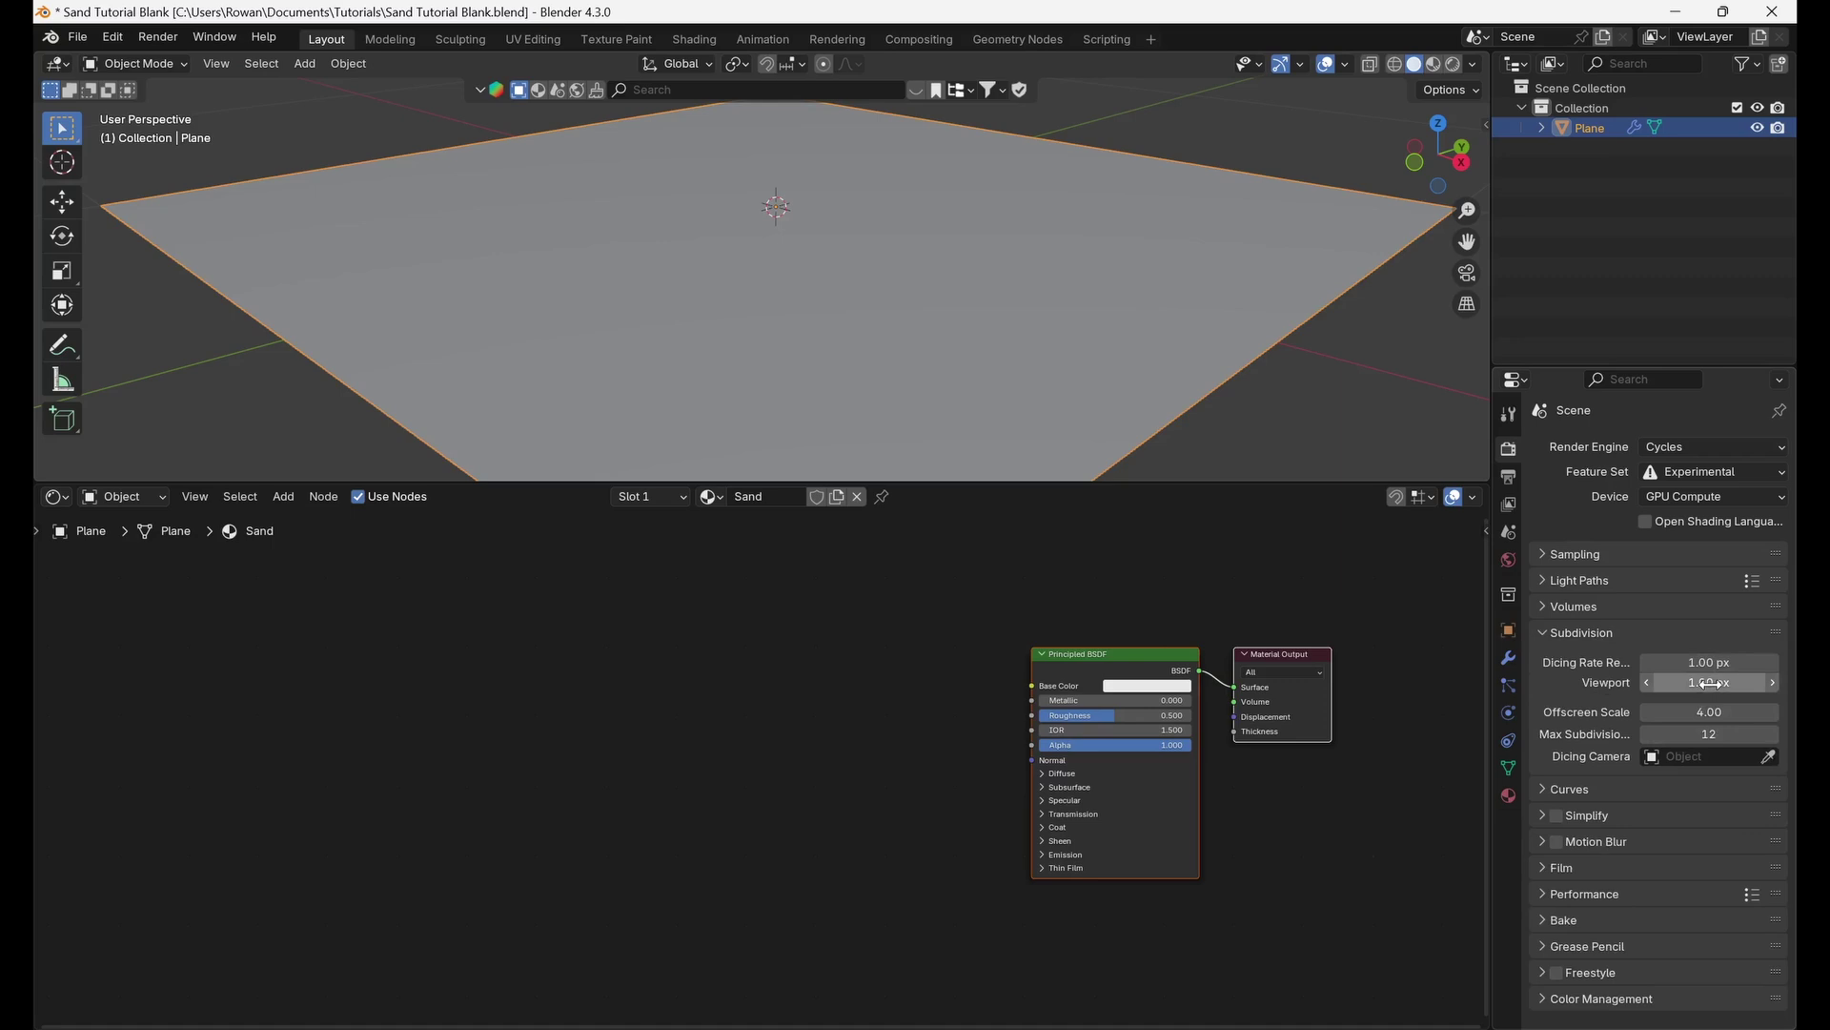
click(1711, 683)
key(Return)
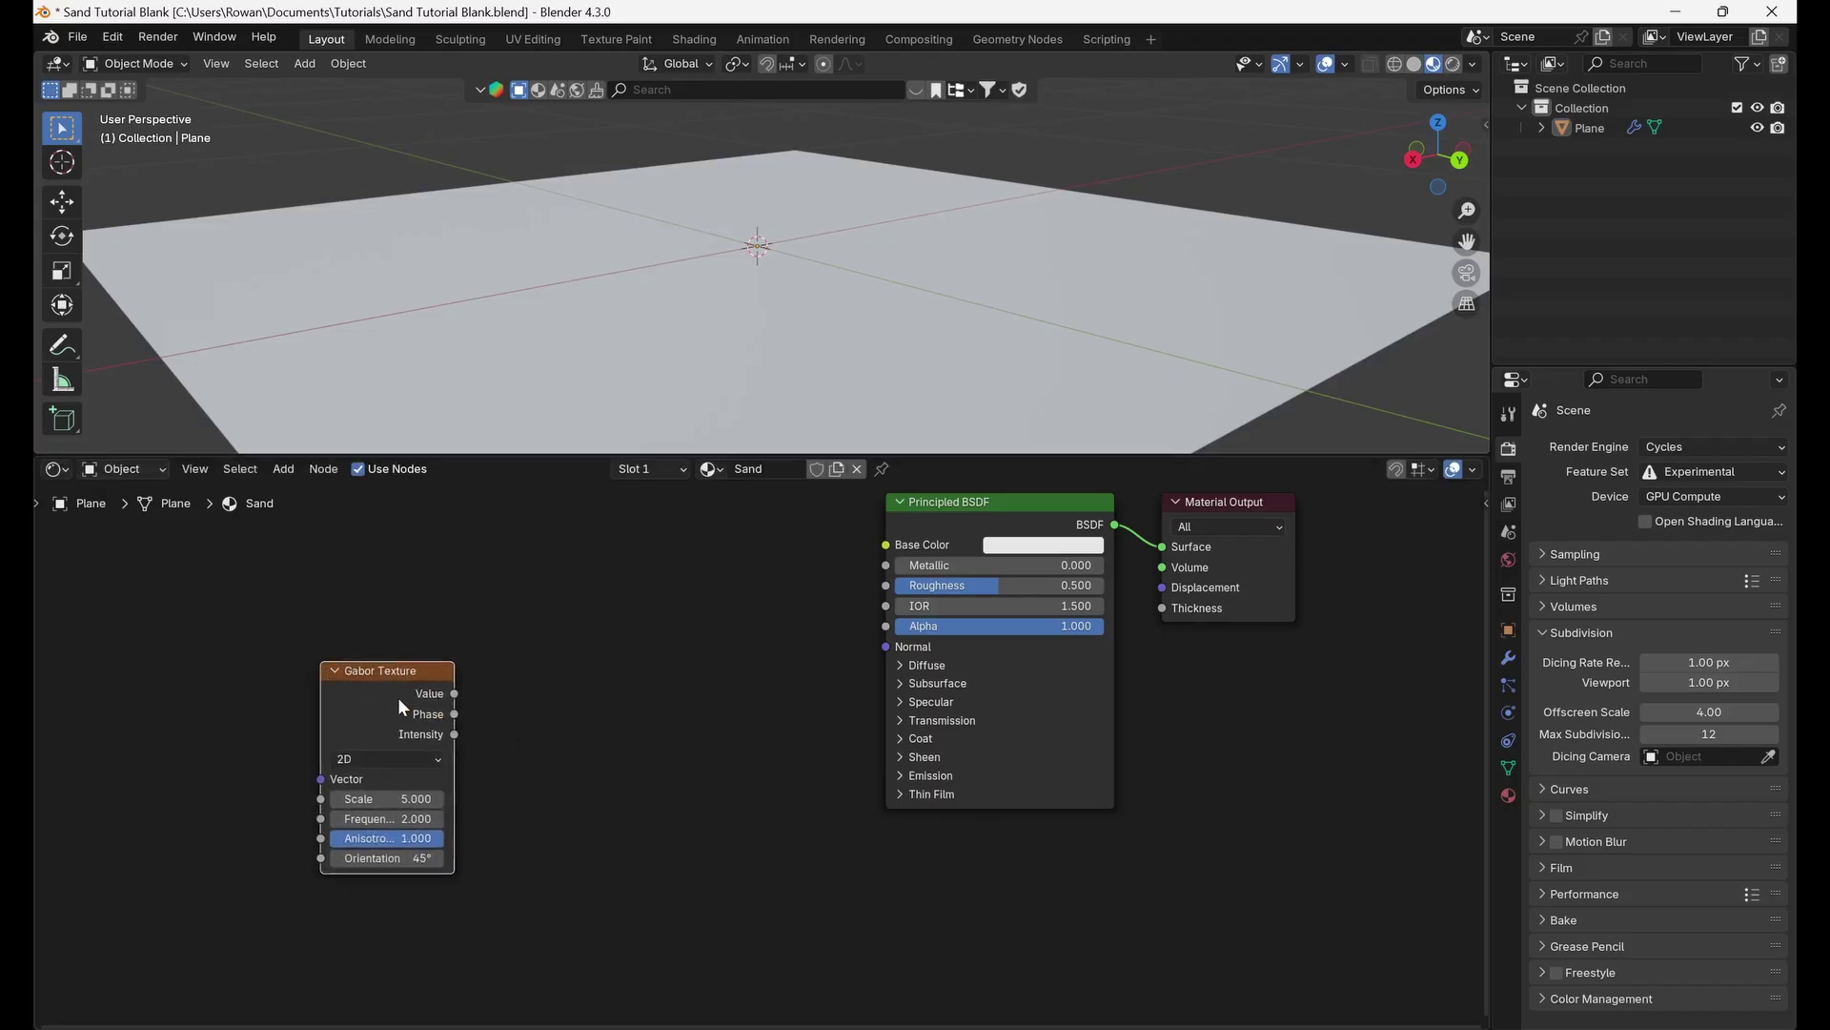
Connect the Gabor Texture's value to the material output's surface and set the texture scale to 4.63.
drag(453, 693, 1162, 588)
mouse_move(405, 798)
mouse_down()
mouse_move(482, 798)
mouse_move(370, 797)
mouse_up()
click(727, 910)
Add a Displacement node, feed the Gabor value into its height, and link it to the material output's displacement.
key(shift+a)
text(displ)
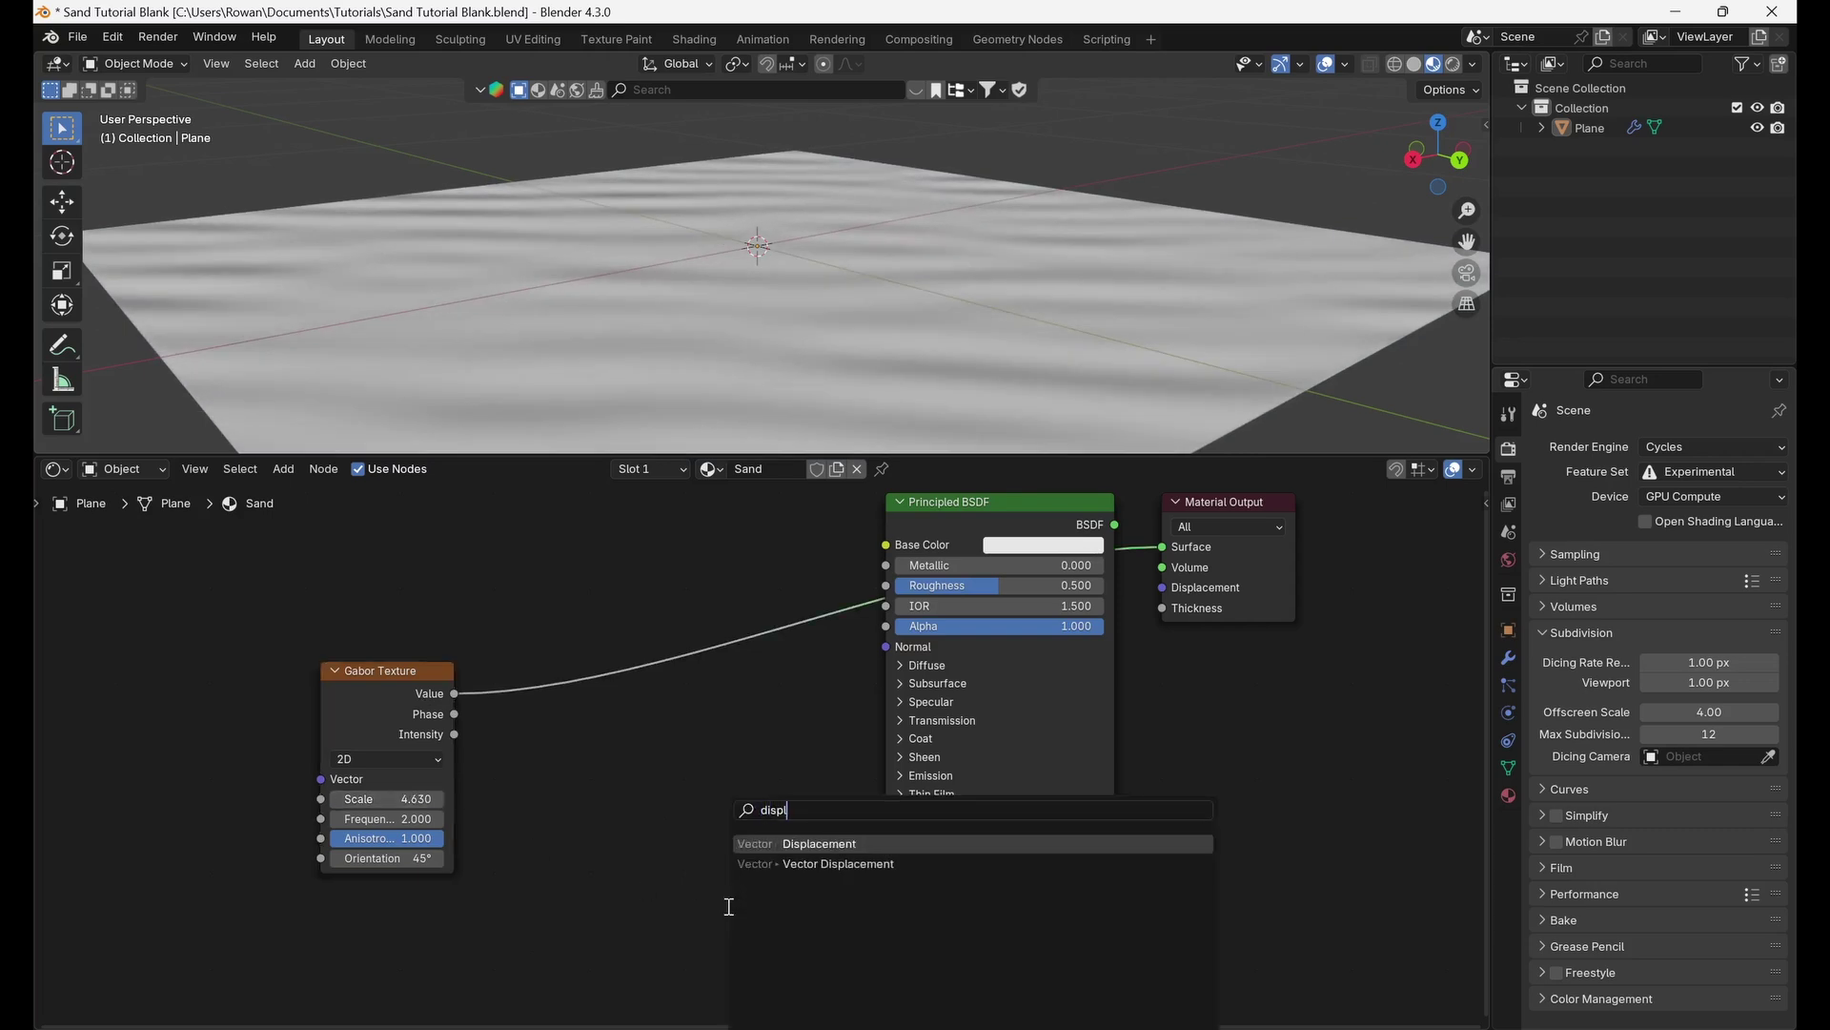
key(Return)
click(869, 833)
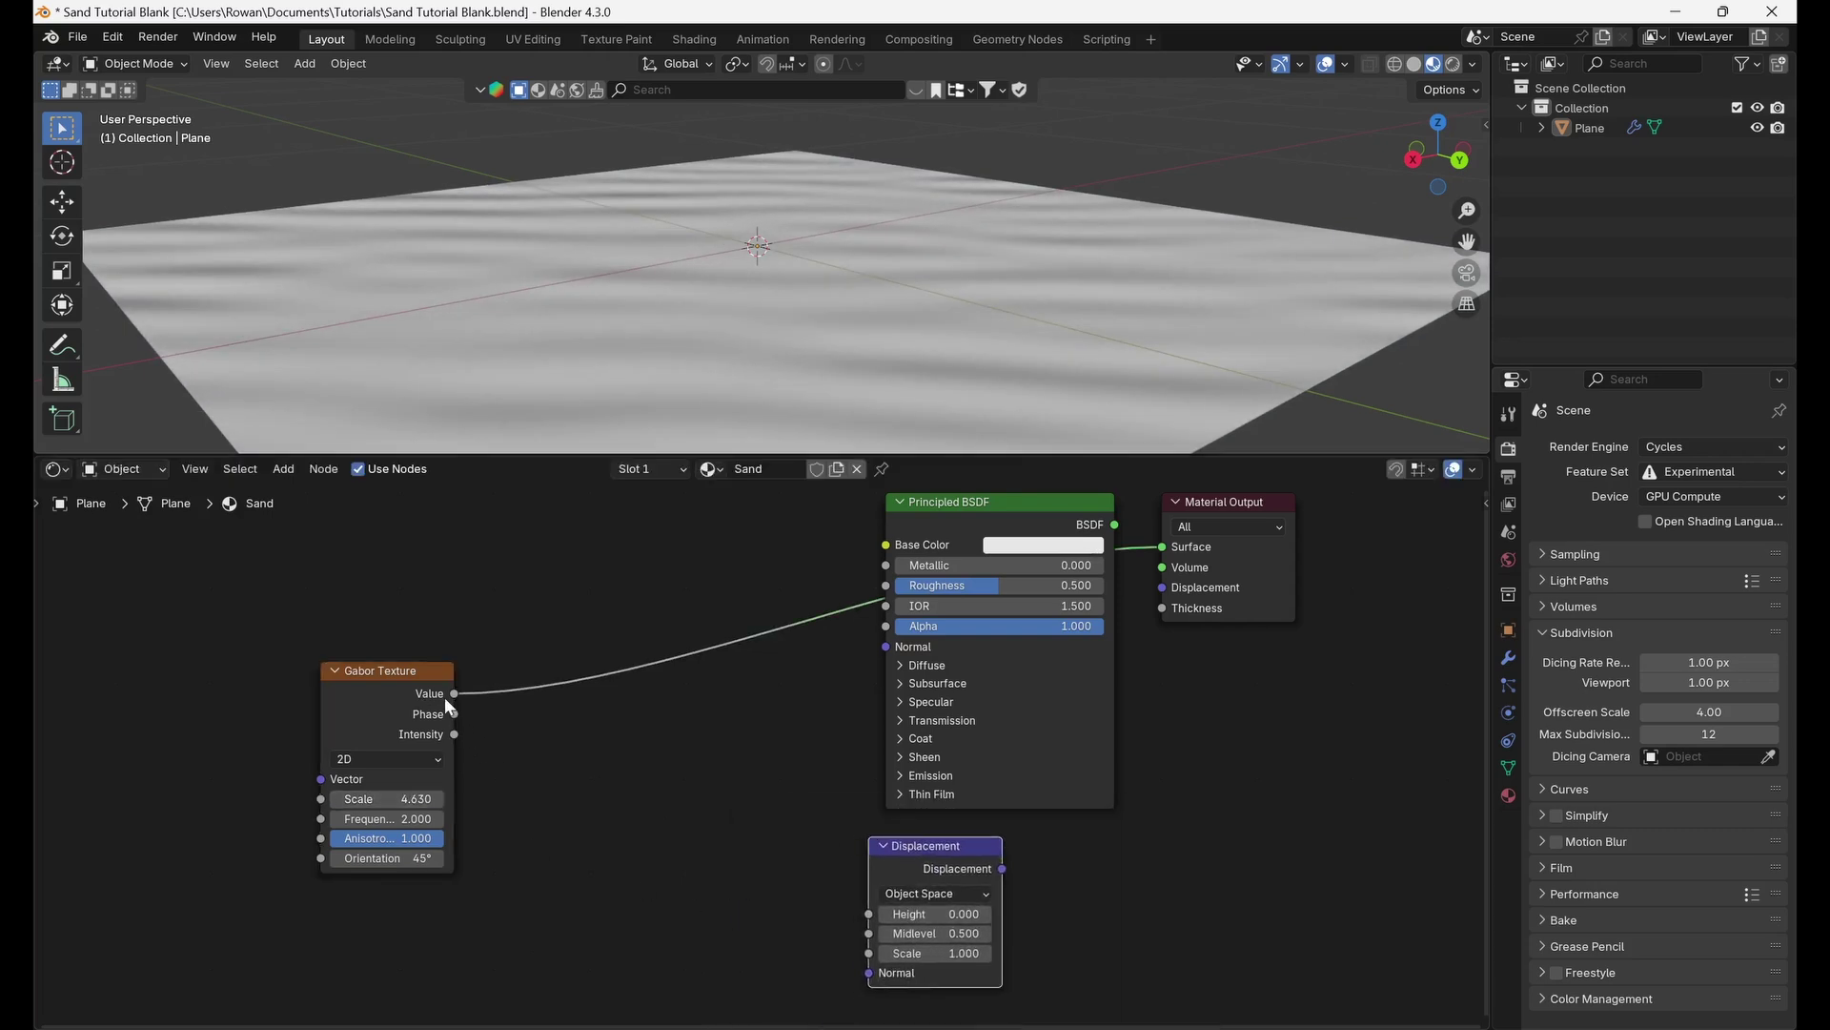
drag(449, 702, 868, 914)
drag(1002, 868, 1155, 599)
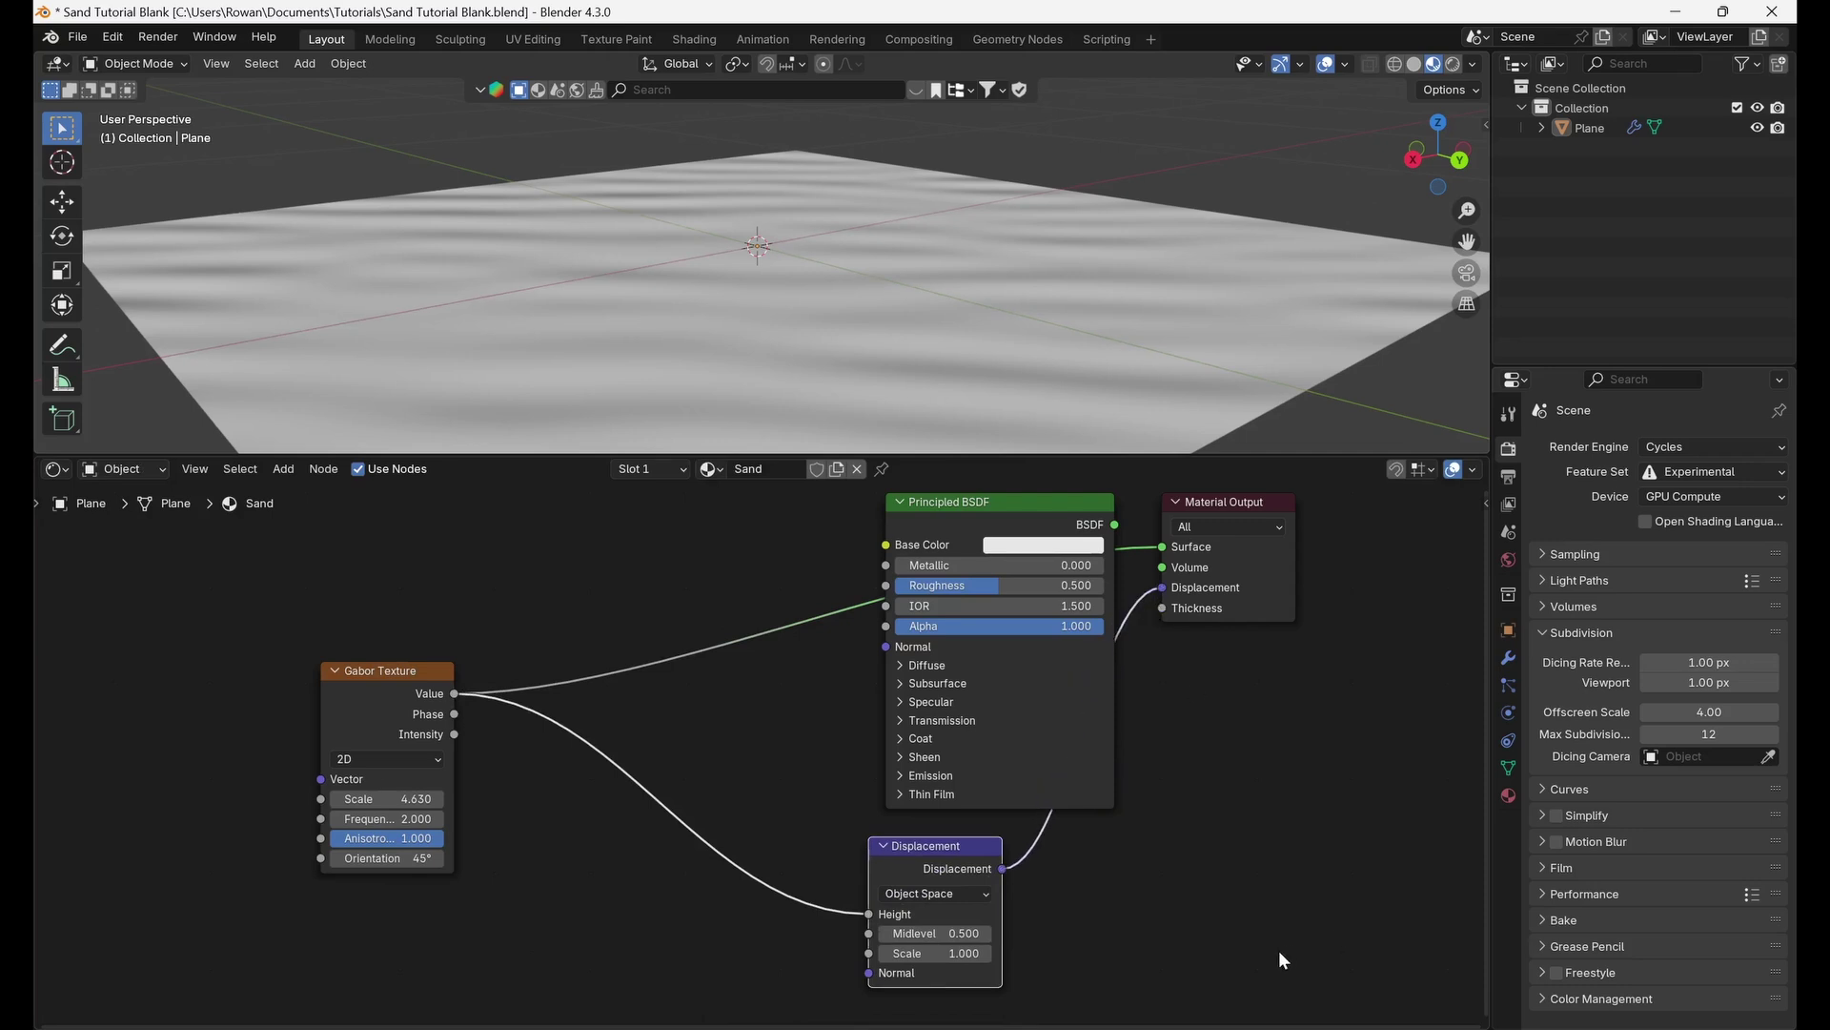
Set the Sand material's surface displacement method to Displacement Only.
click(1508, 801)
scroll(1706, 753, down, 10)
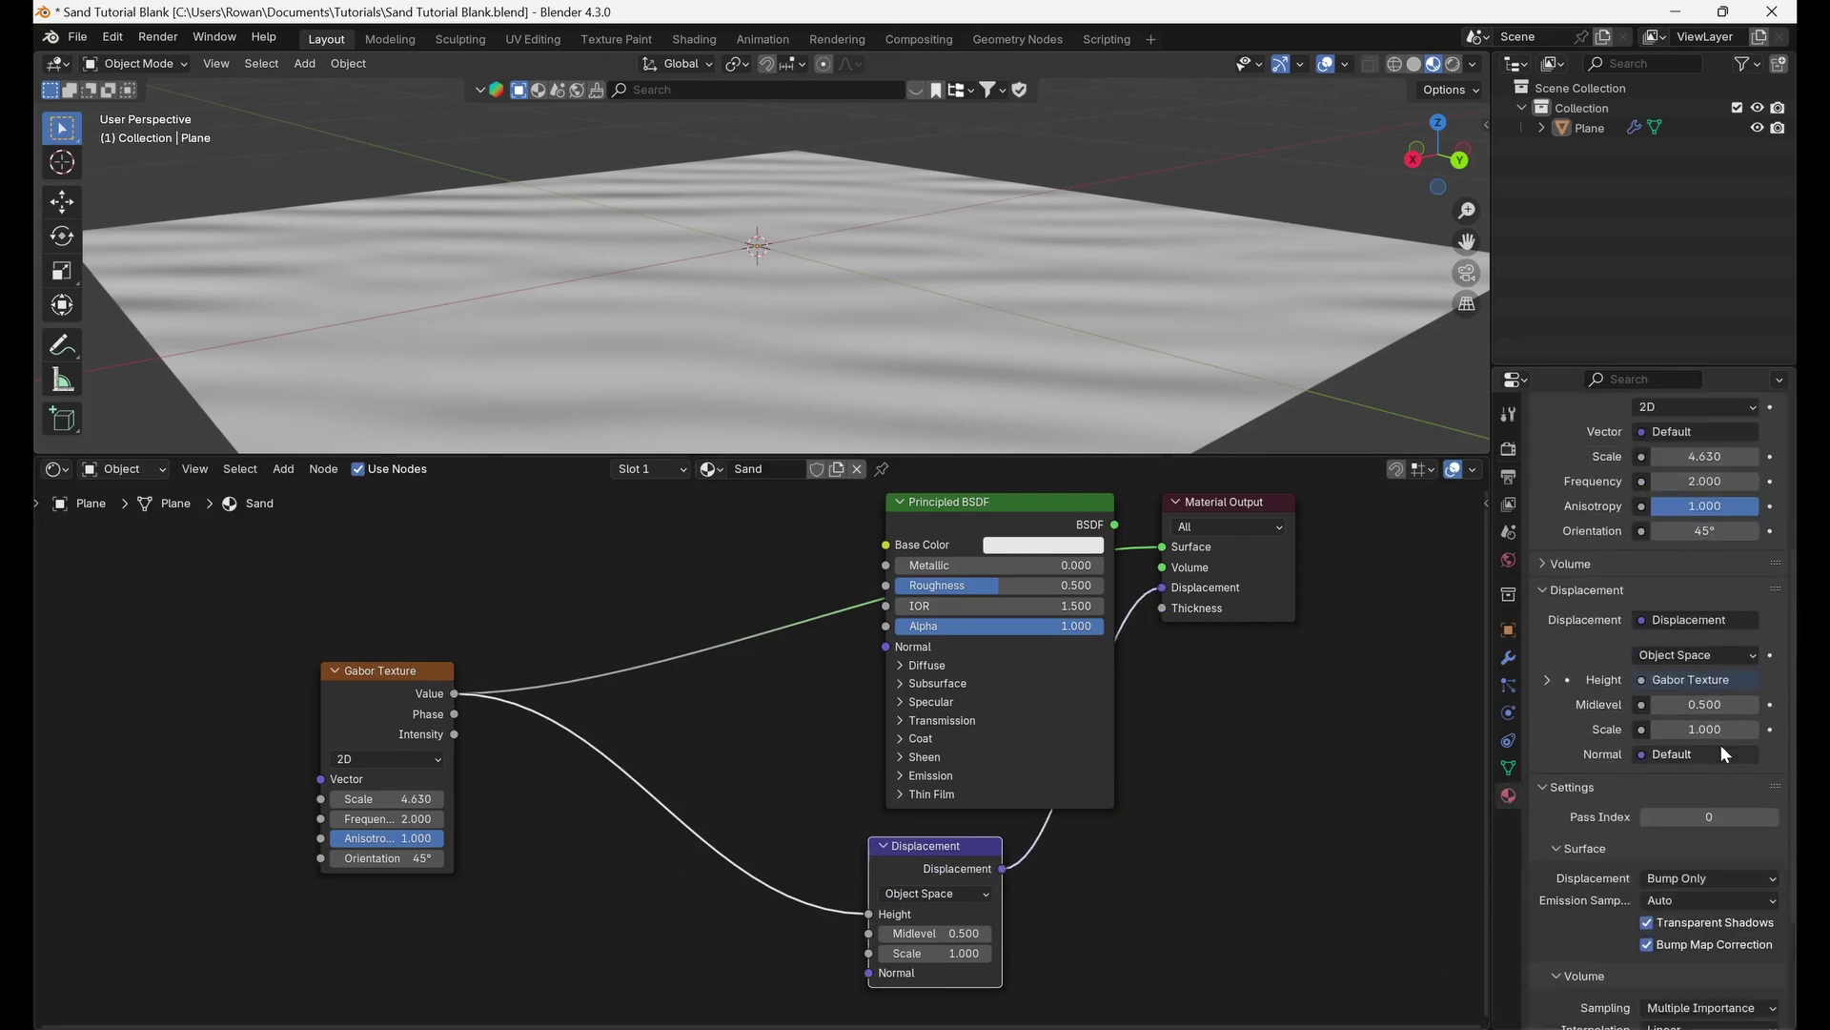
click(1691, 713)
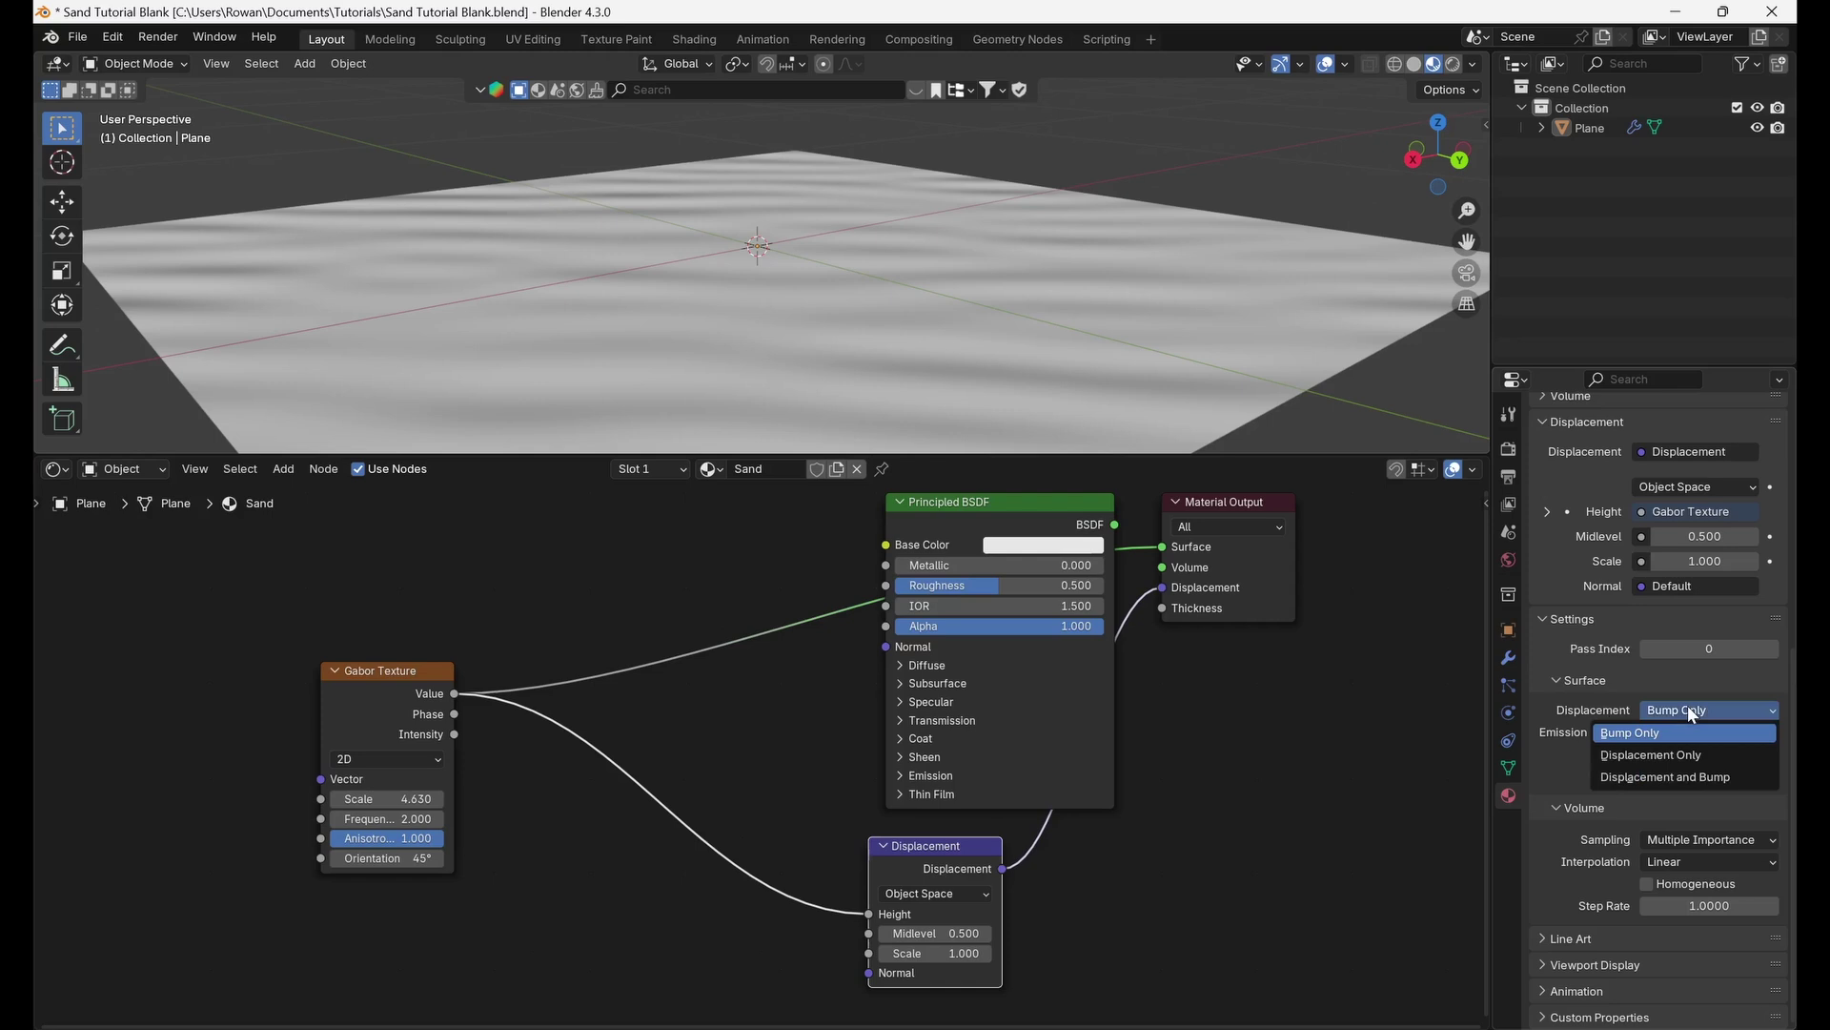
click(1666, 756)
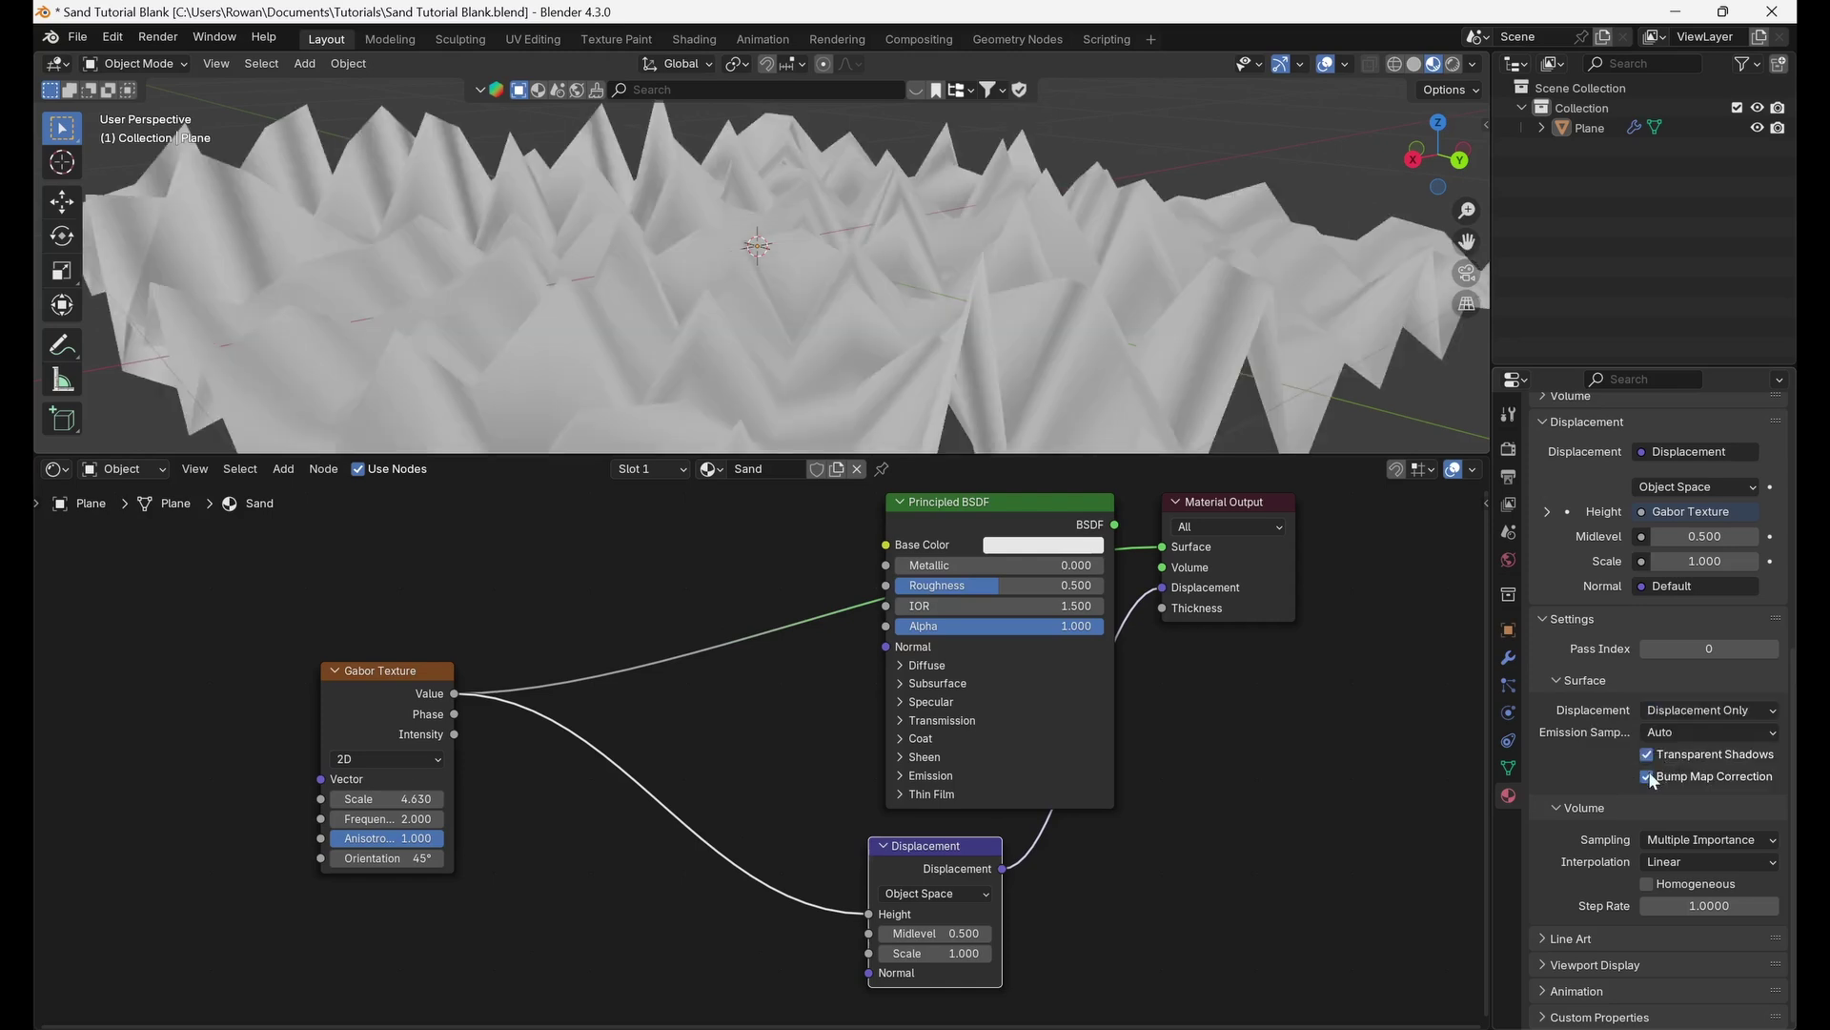
scroll(1159, 377, down, 3)
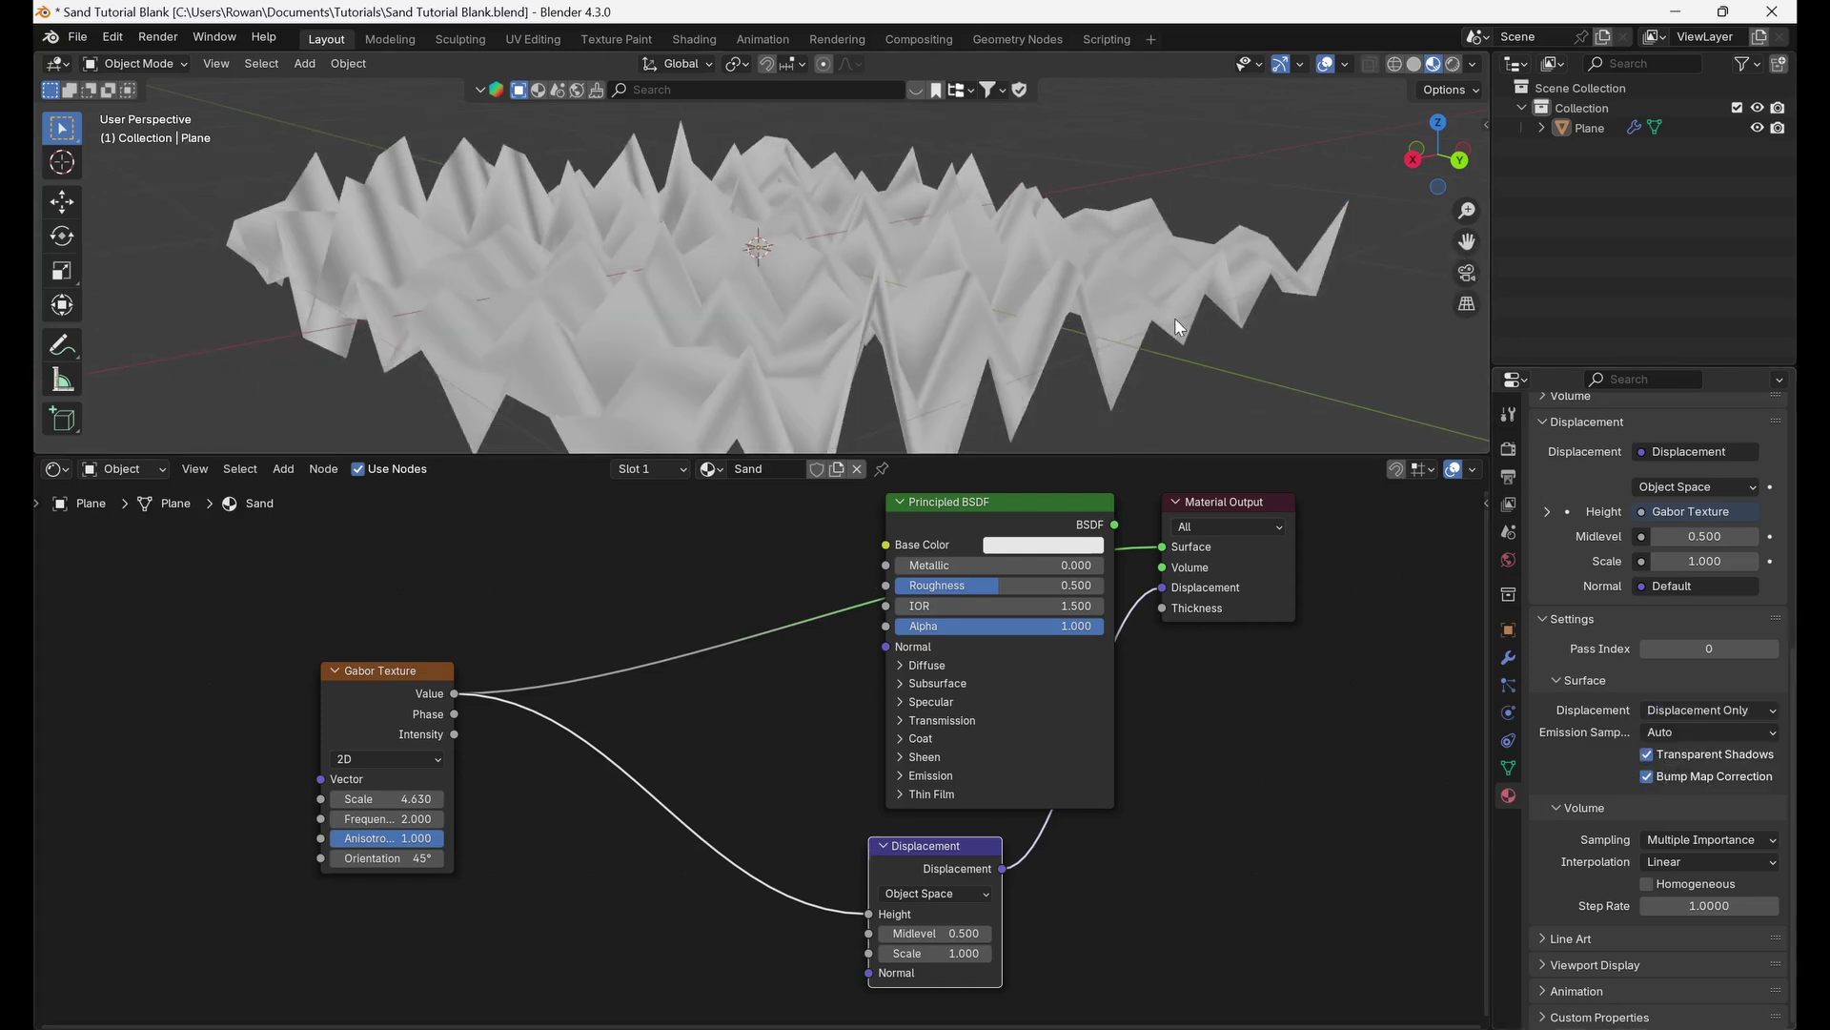
Switch the viewport to rendered shading and set the Displacement node's scale to 0.1.
click(1454, 66)
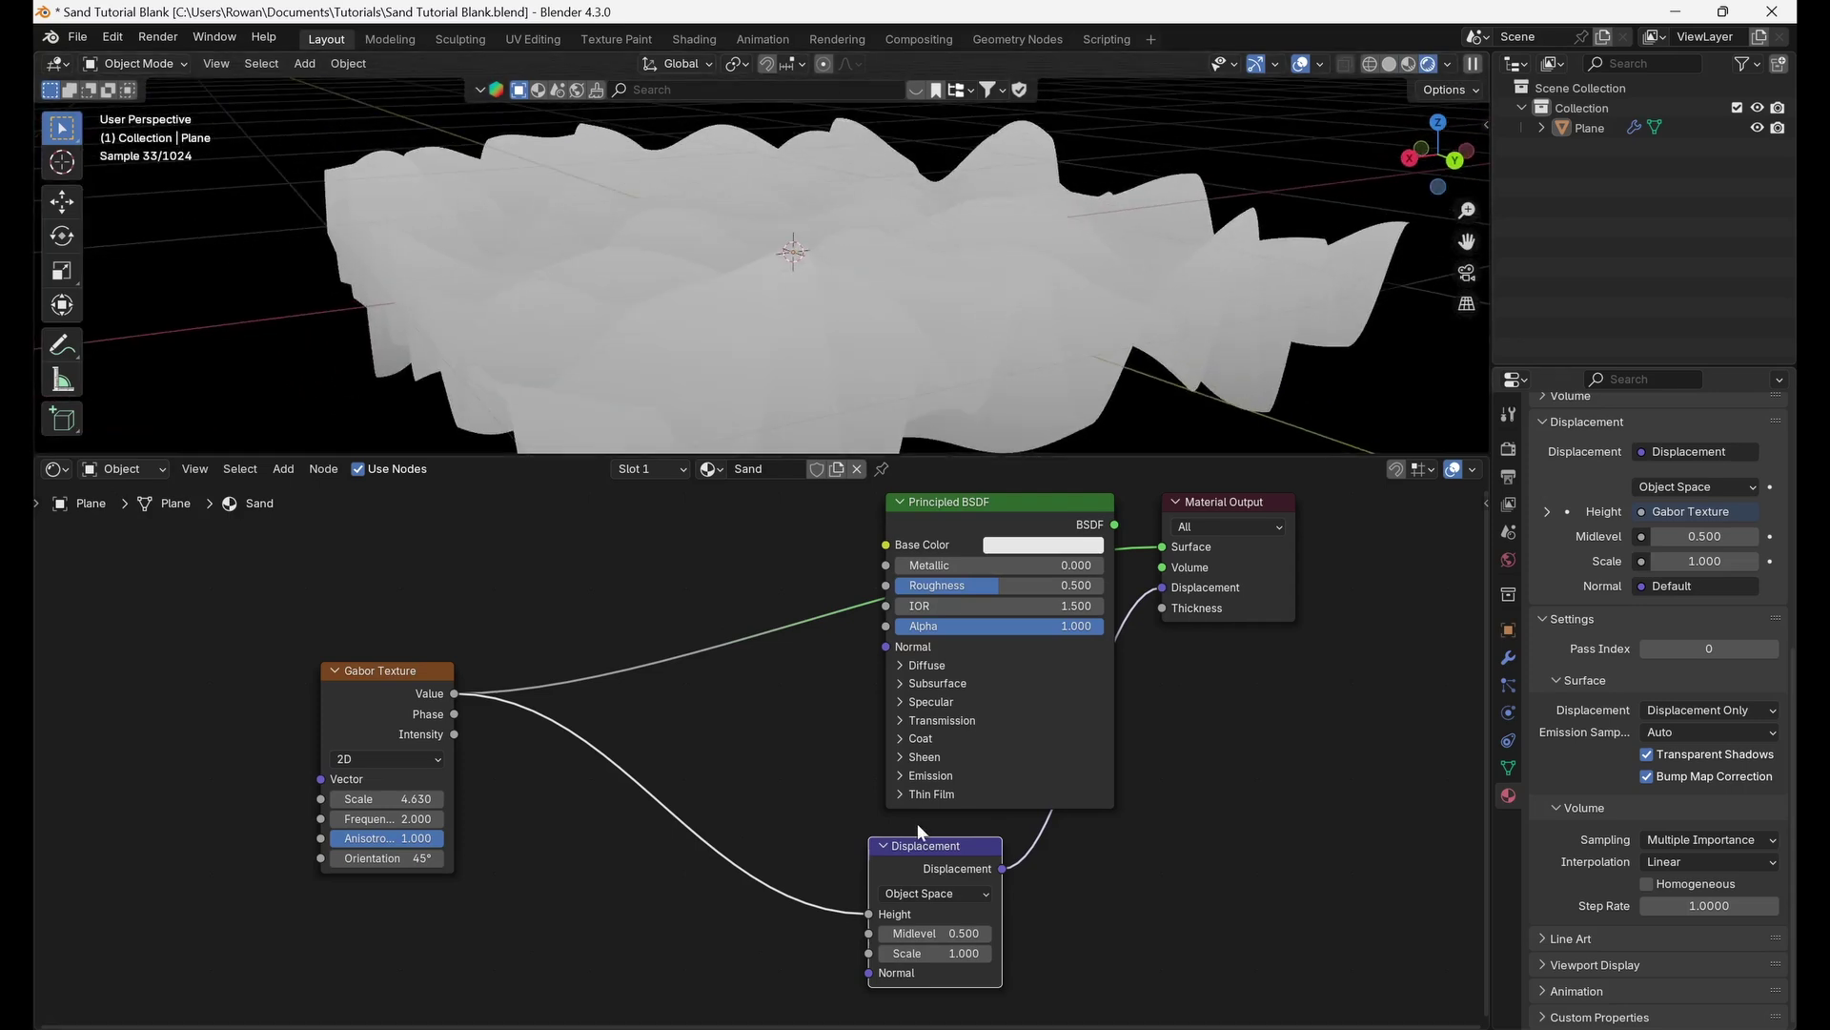
click(940, 953)
text(.1)
key(Return)
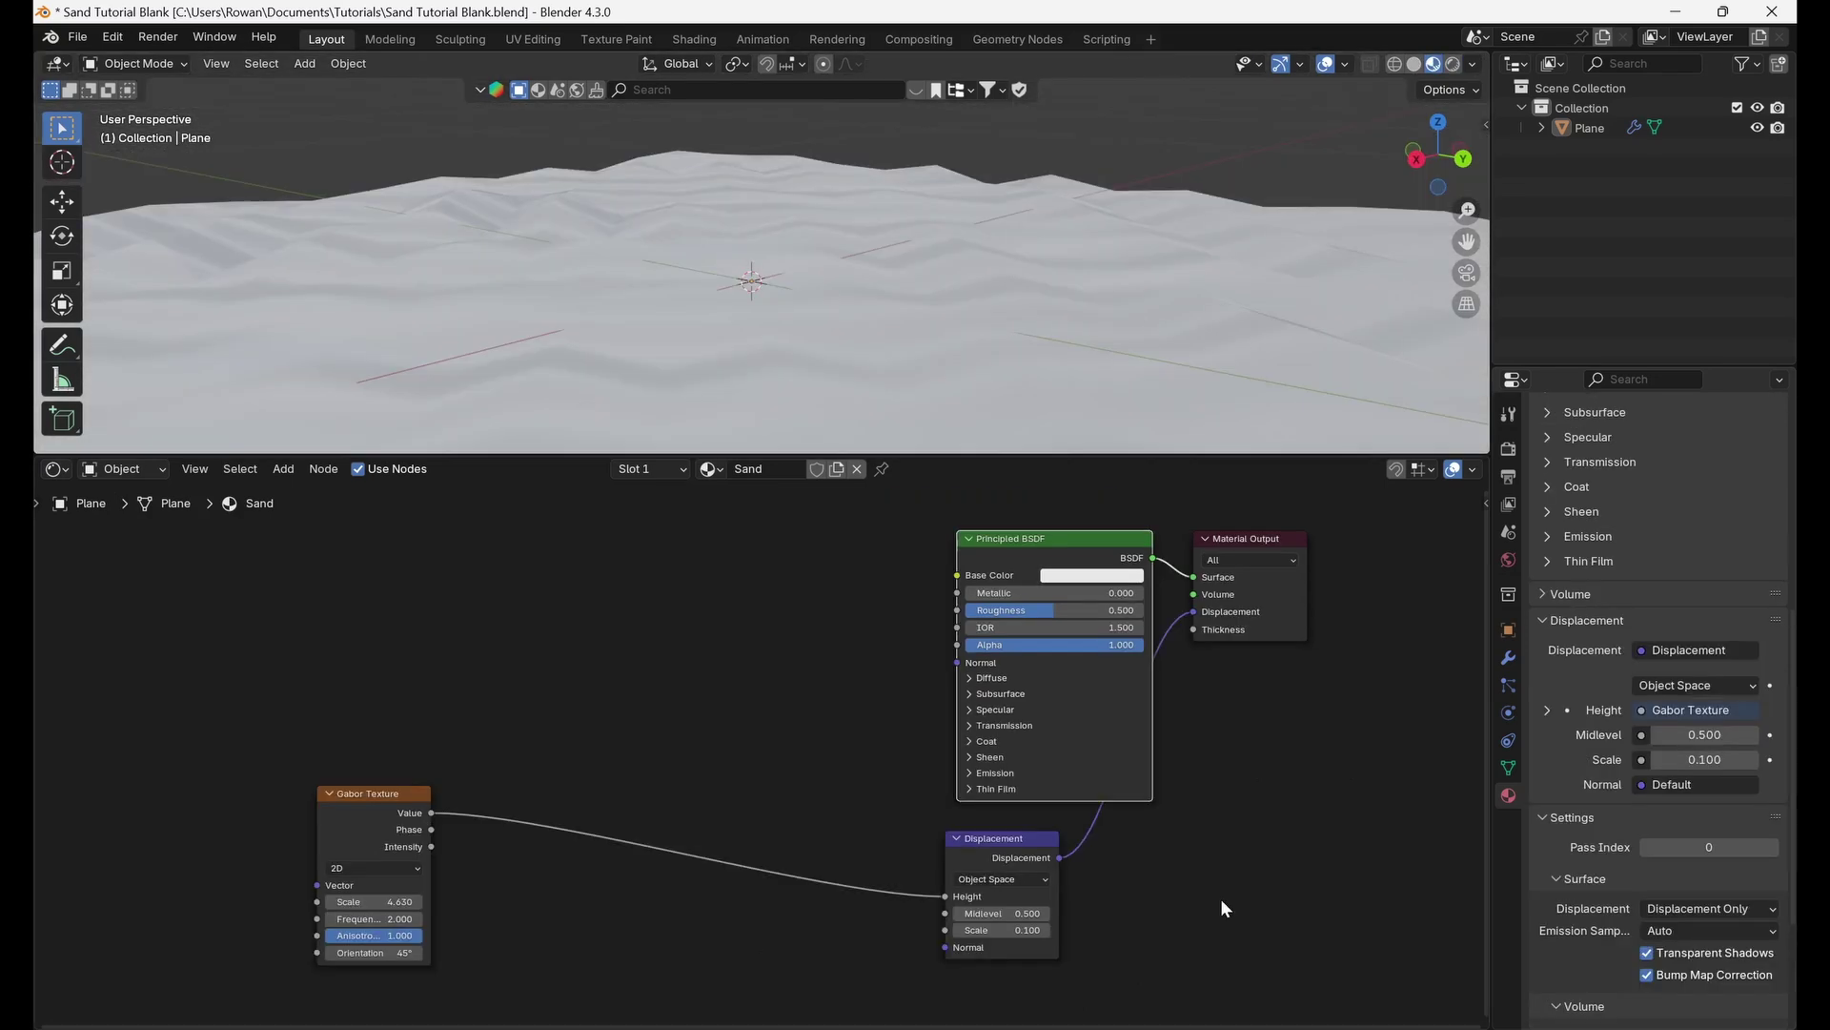
Add a Voronoi Texture node above the Gabor Texture node.
key(shift+a)
text(voro)
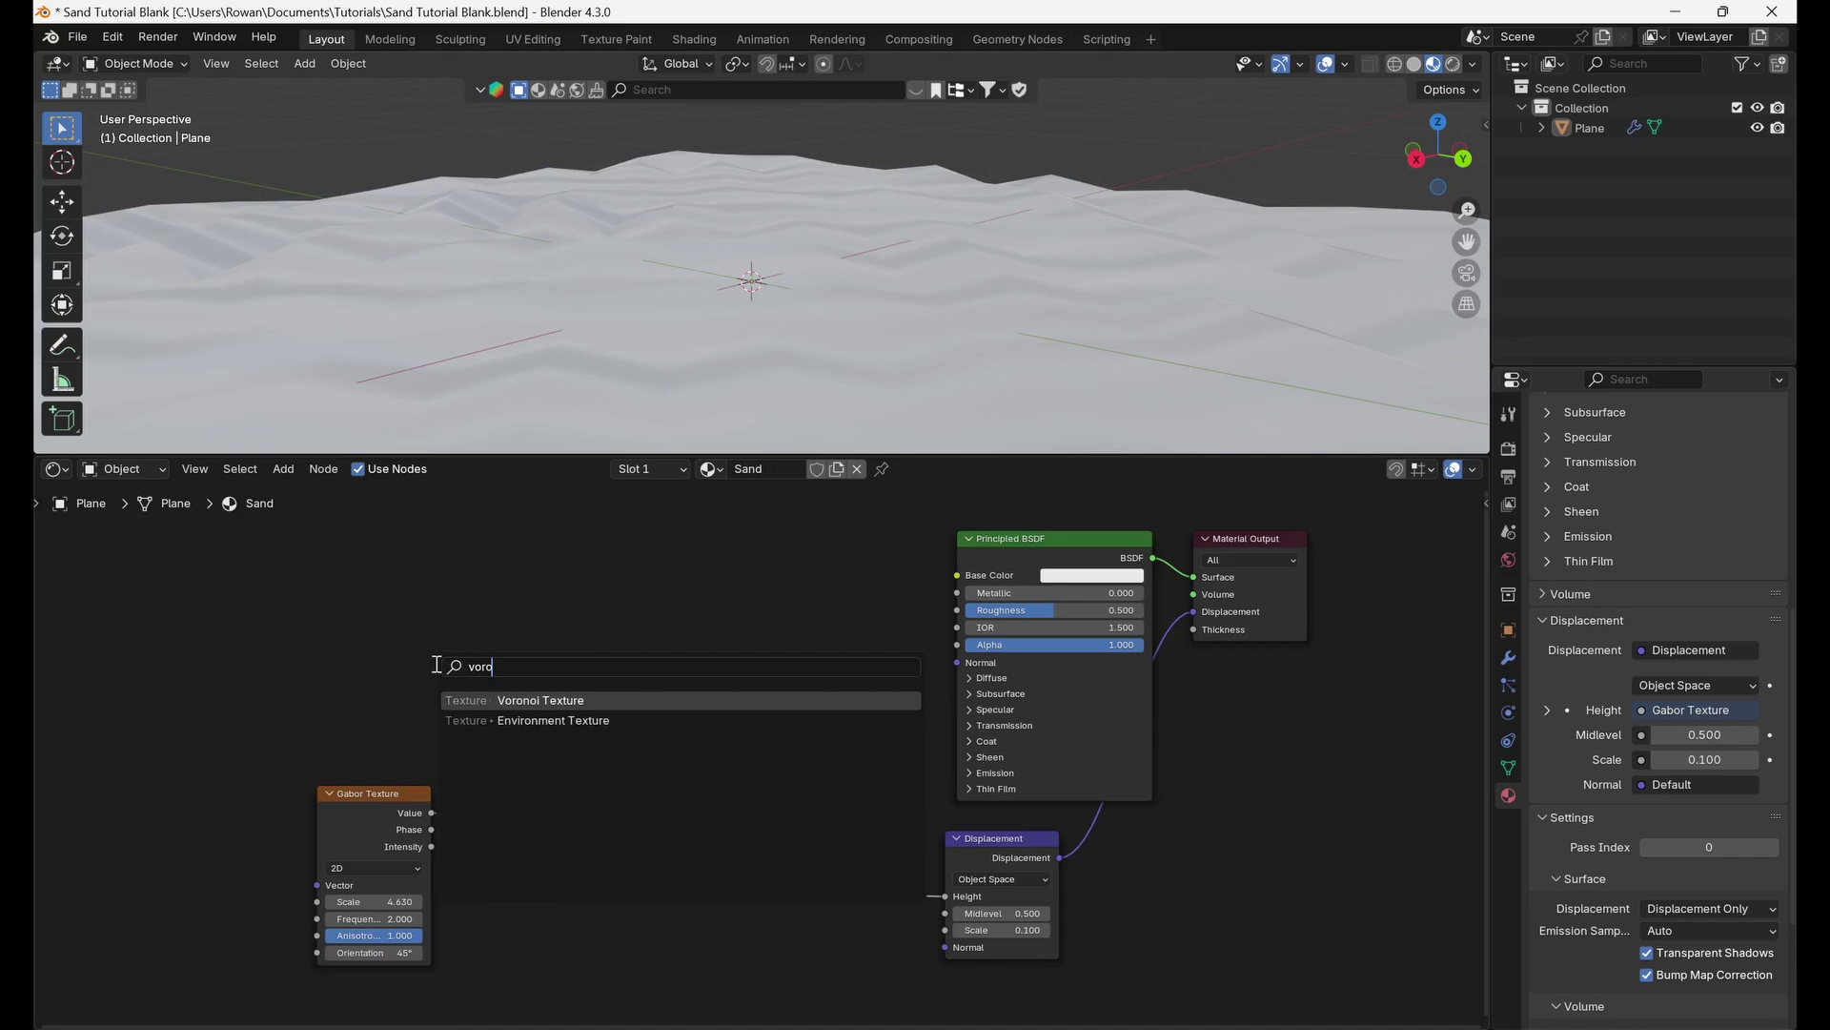
key(Return)
click(320, 516)
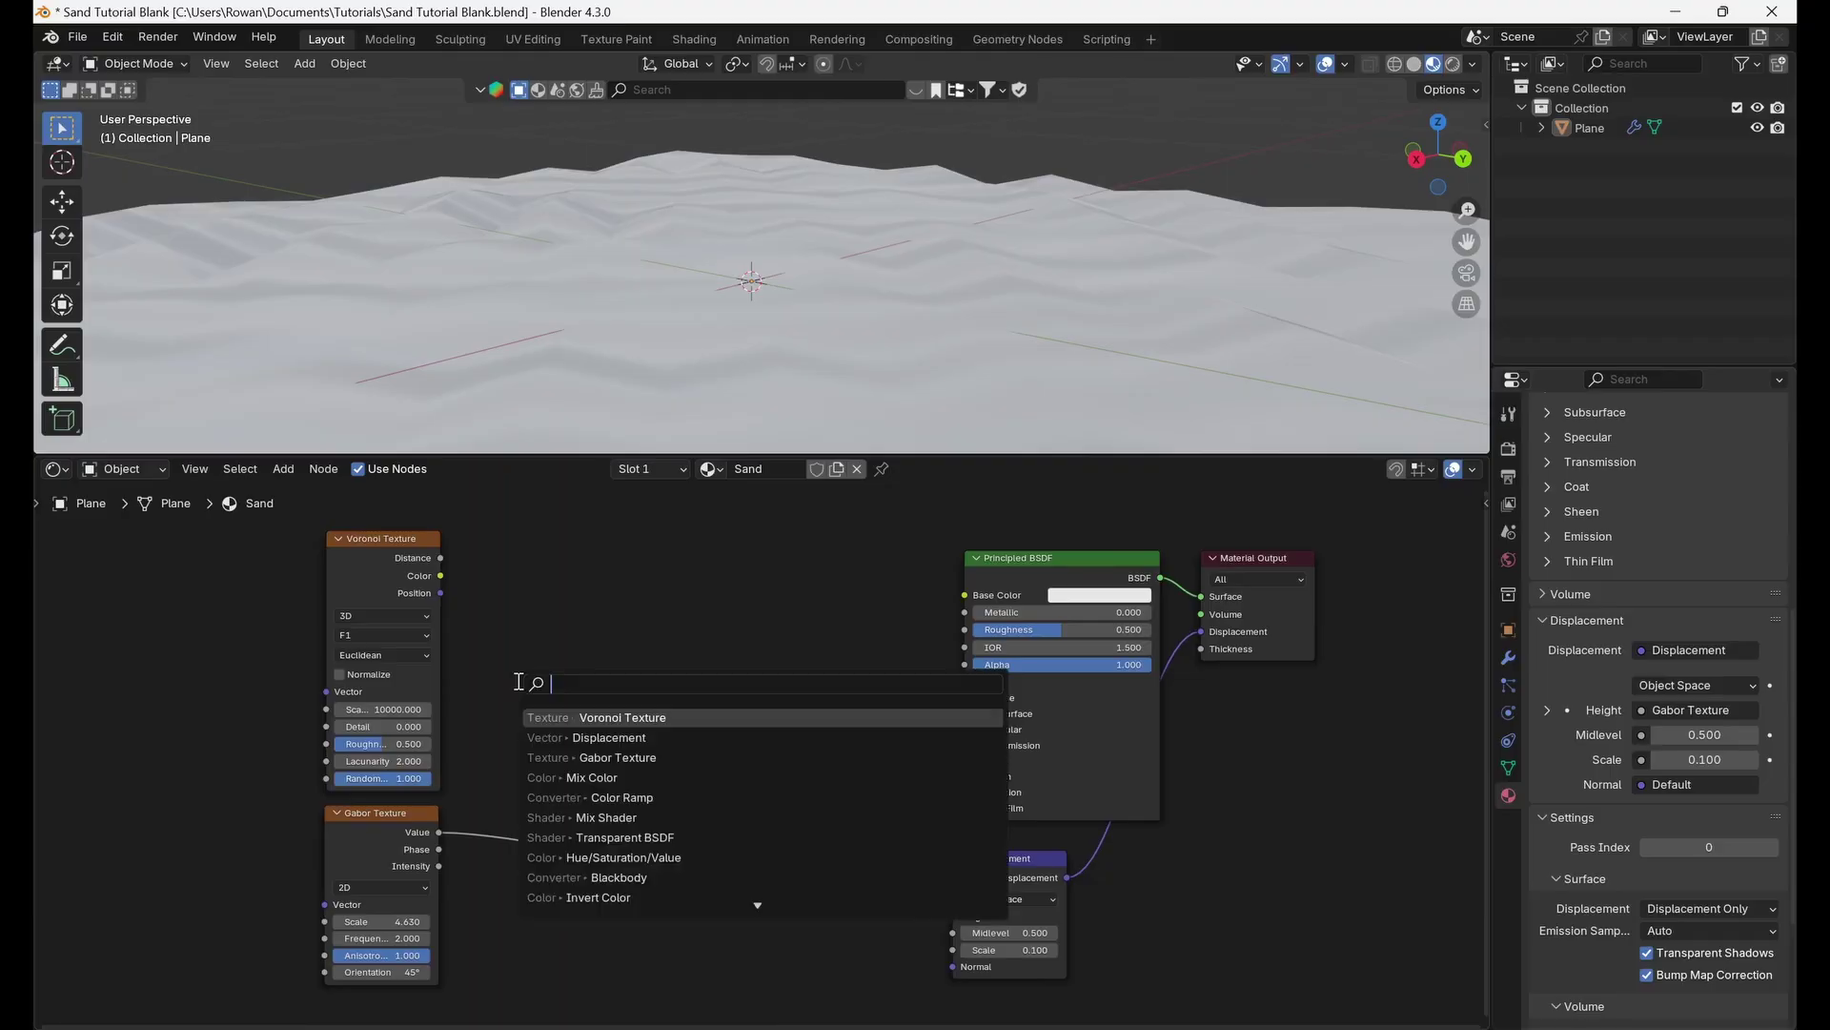
Add a Color Ramp node beside the Voronoi Texture and feed the Voronoi color into its factor.
text(lo)
key(Down)
key(Return)
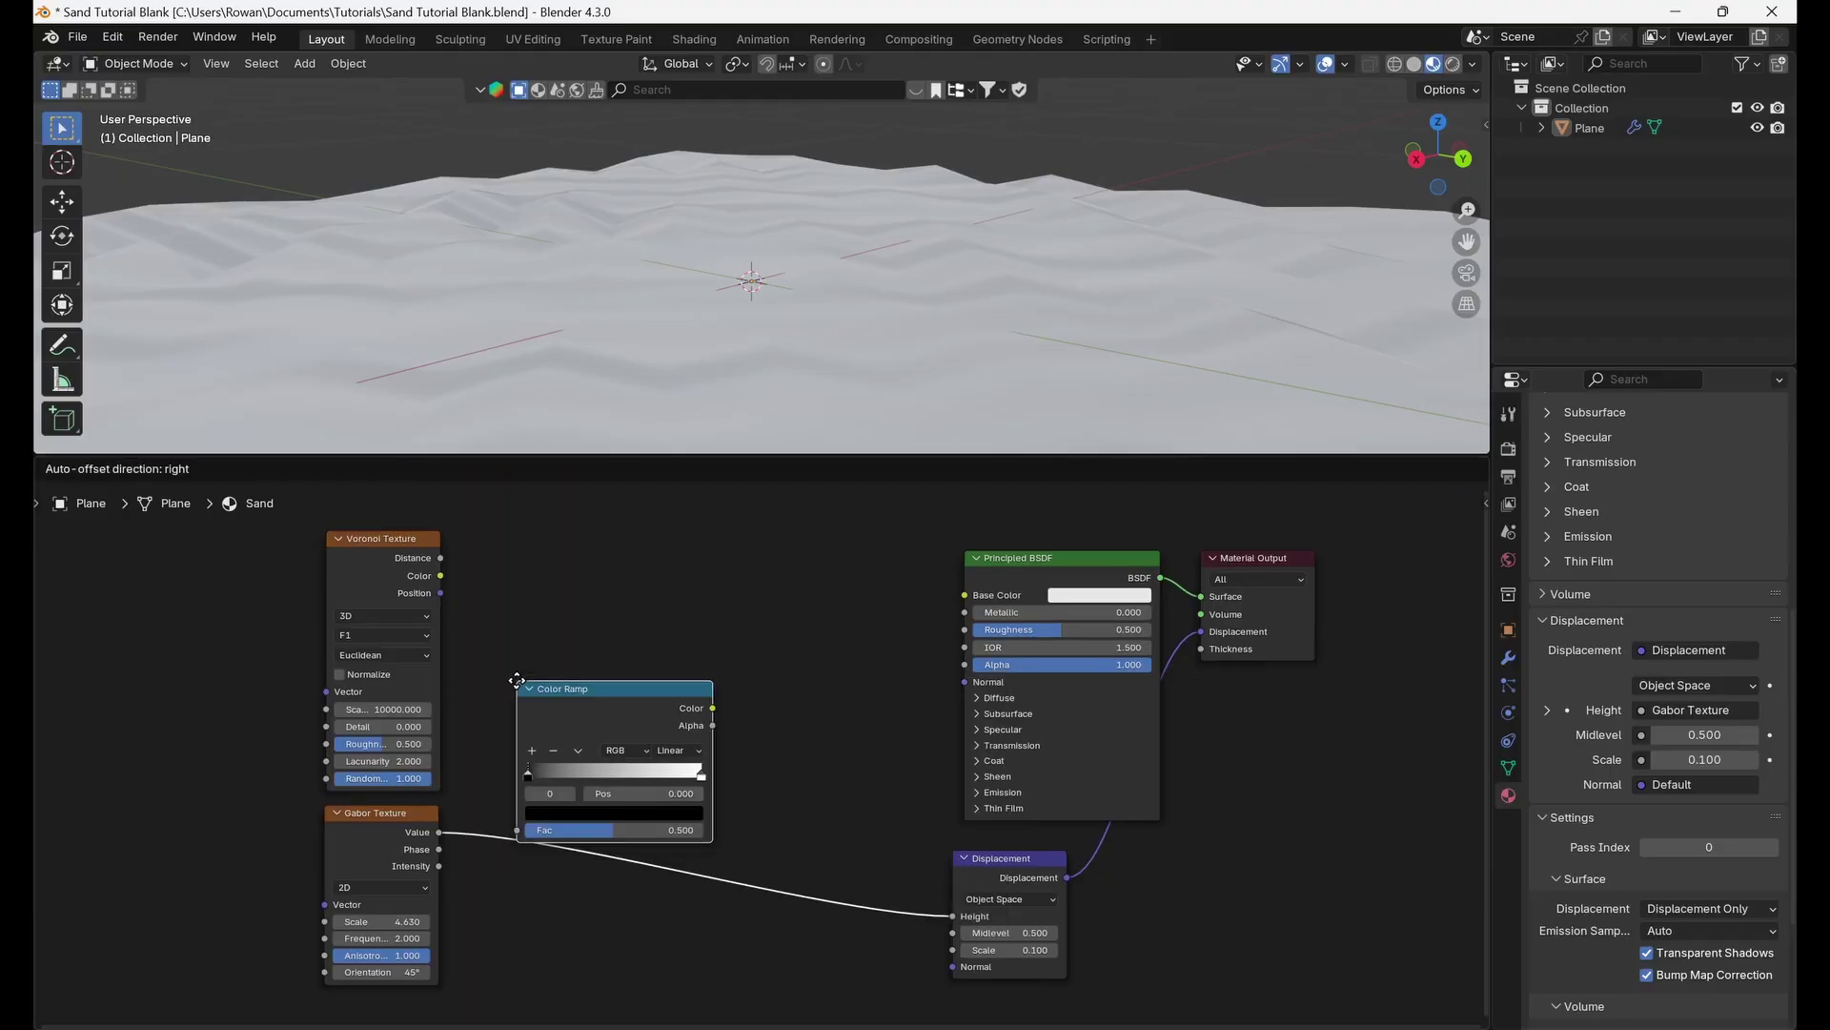
click(489, 562)
drag(441, 576, 494, 710)
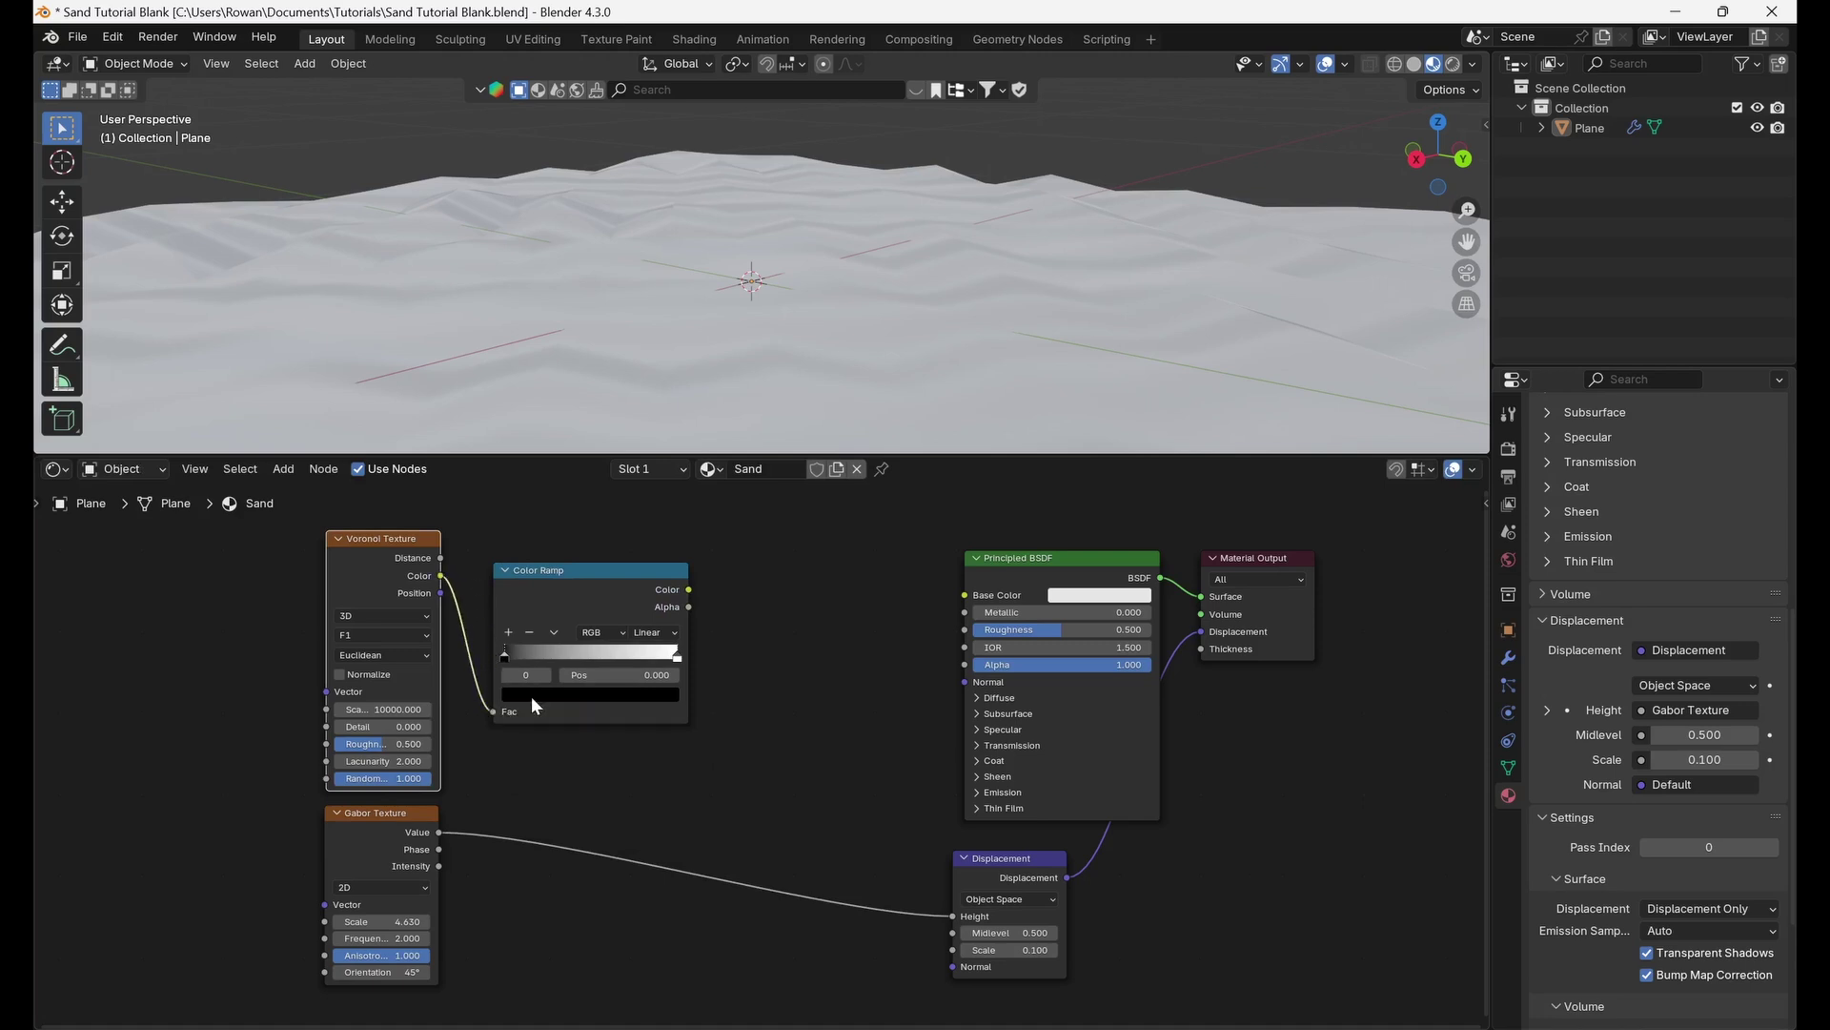
Add three stops to the Color Ramp, reposition them along the gradient, and darken the last stop to orange-brown.
click(509, 634)
click(511, 632)
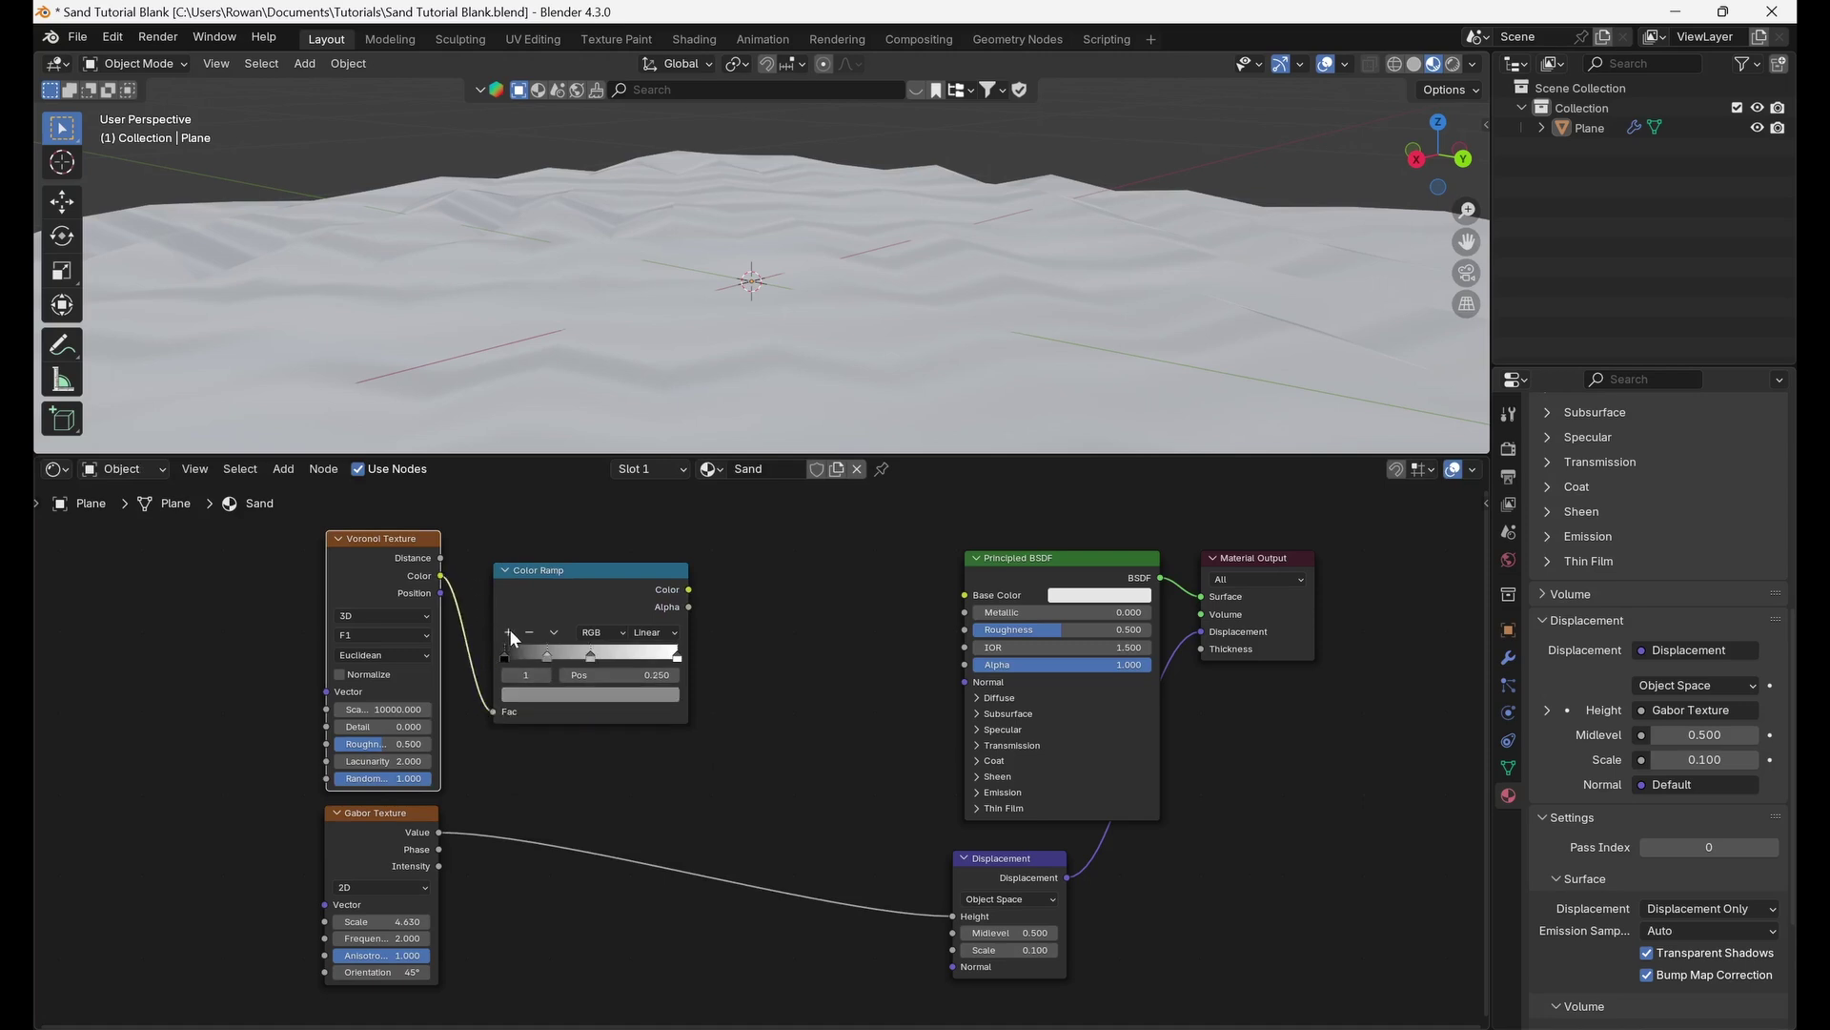
click(511, 633)
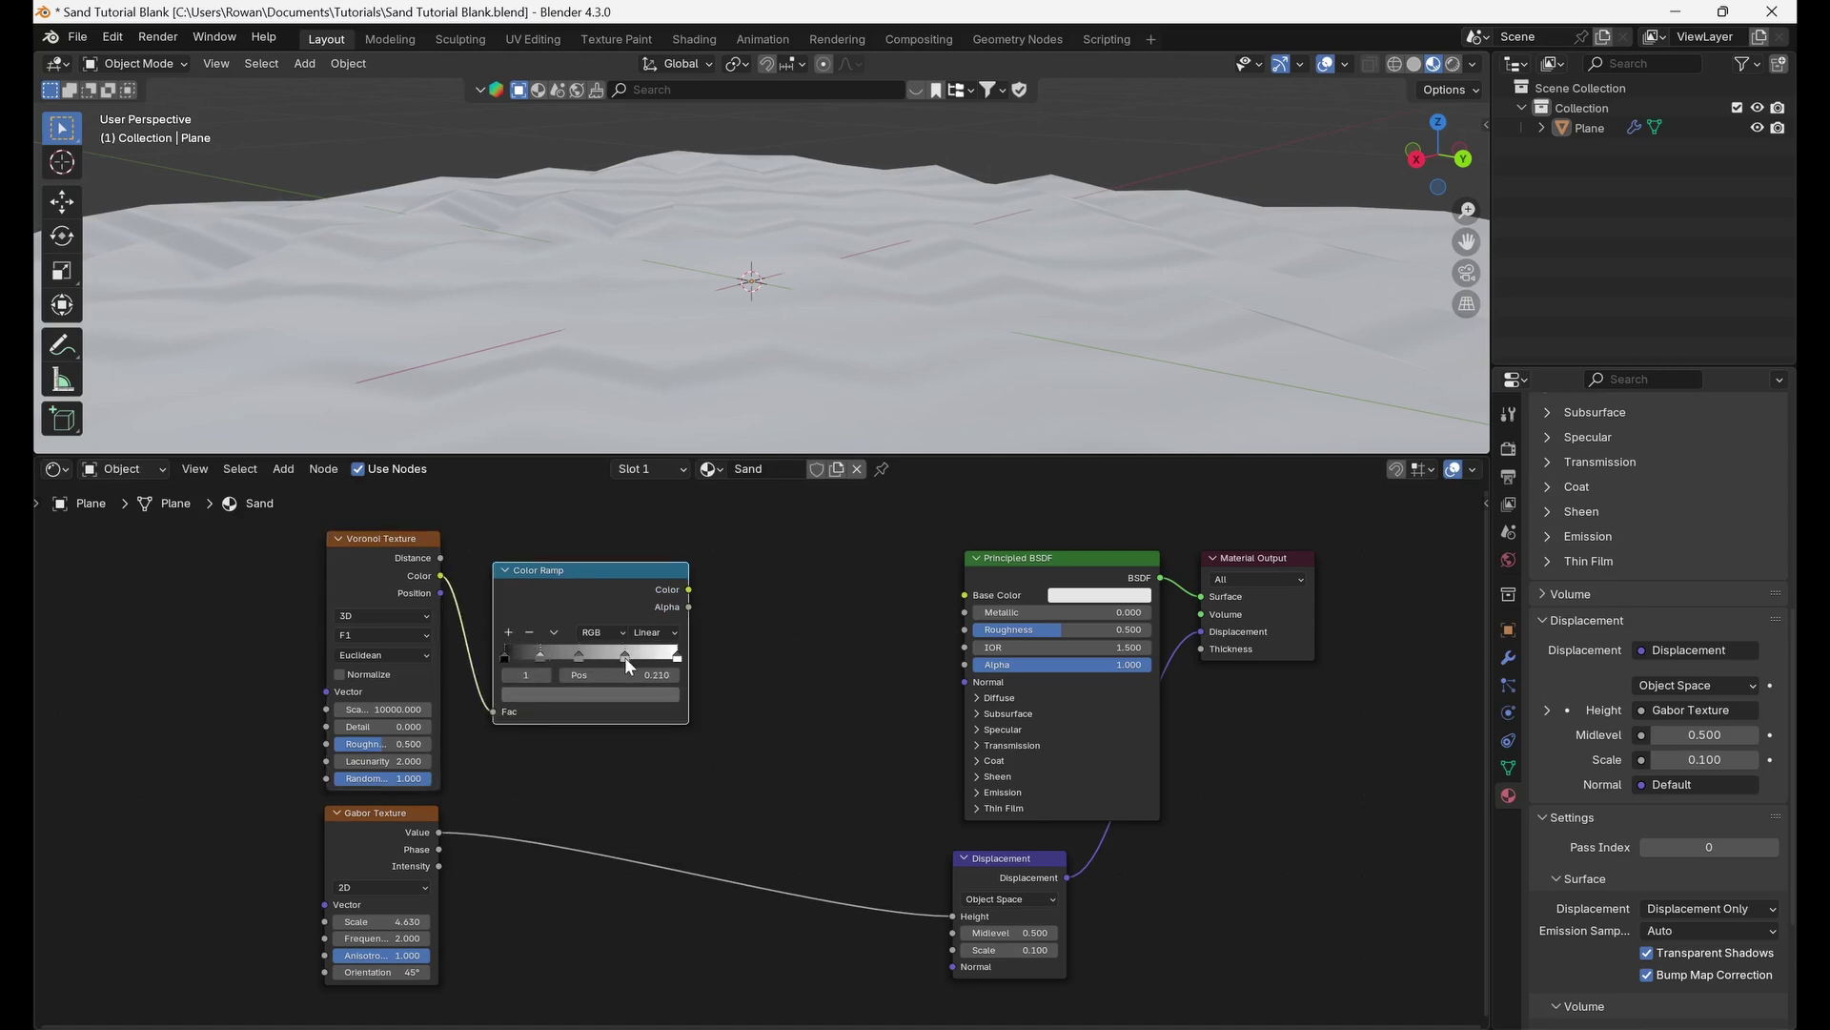
drag(626, 657, 664, 657)
click(546, 418)
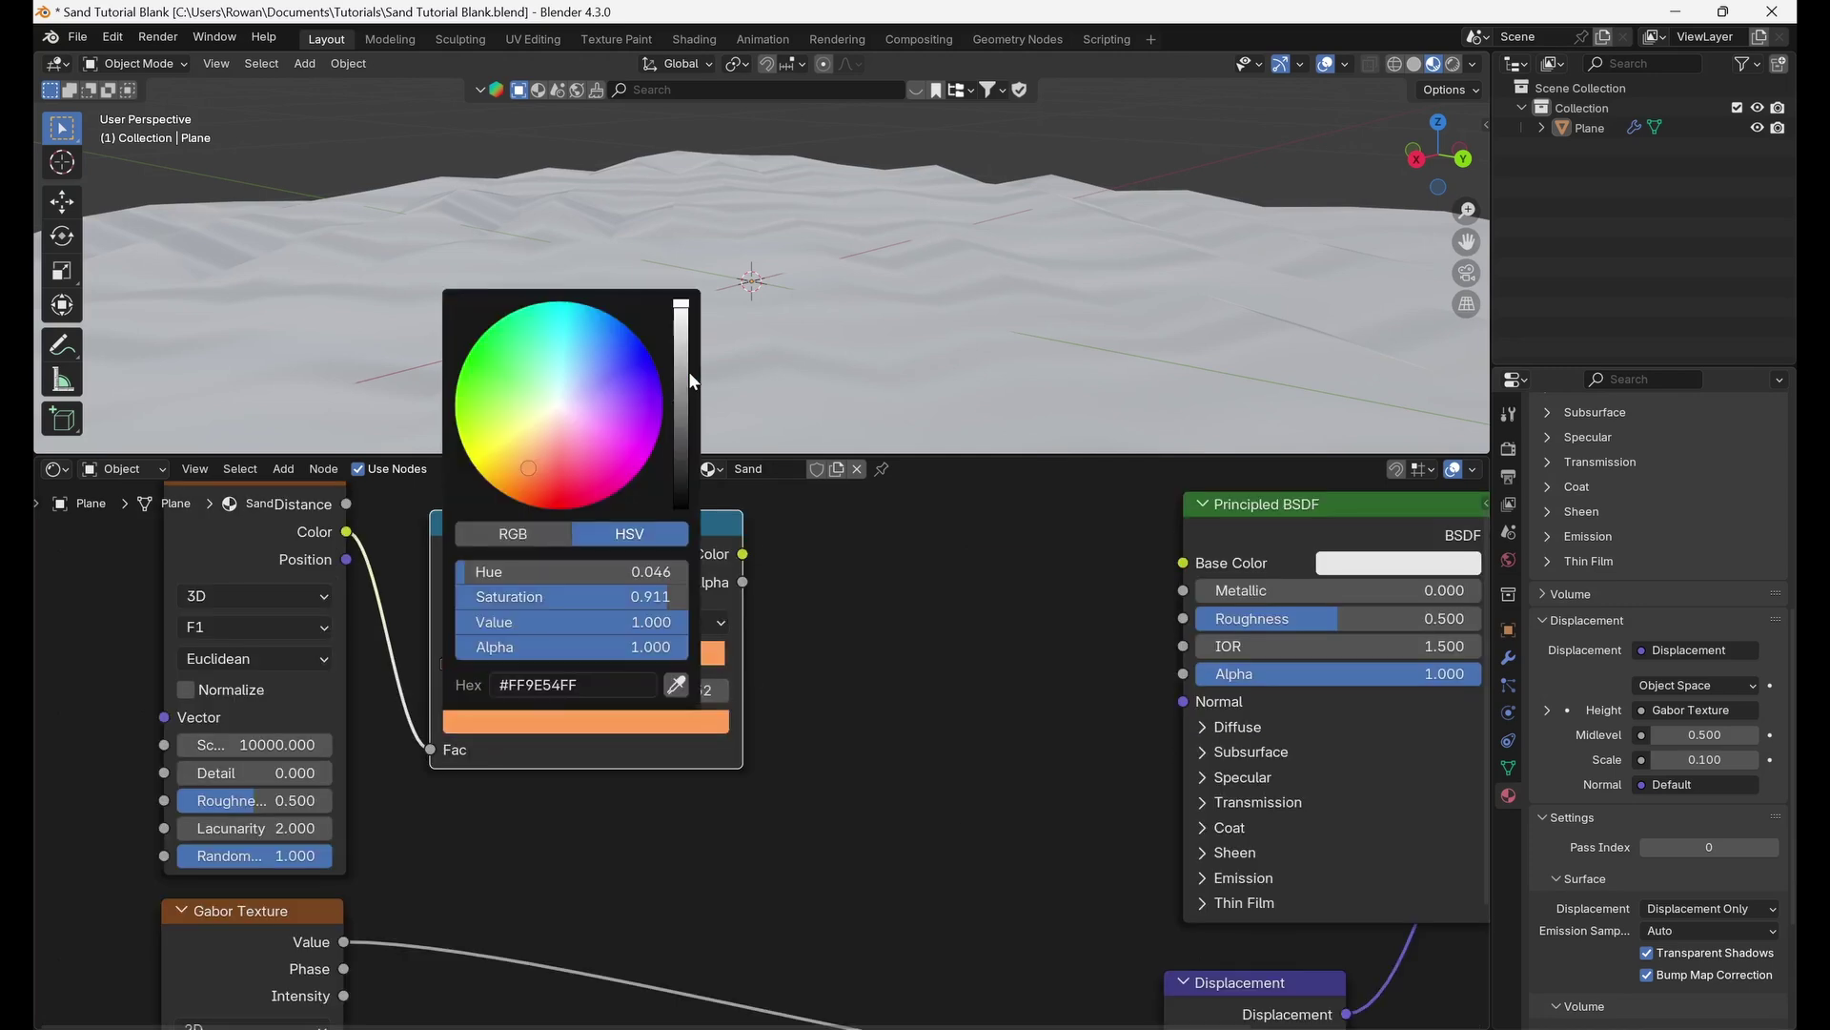
drag(682, 349, 681, 362)
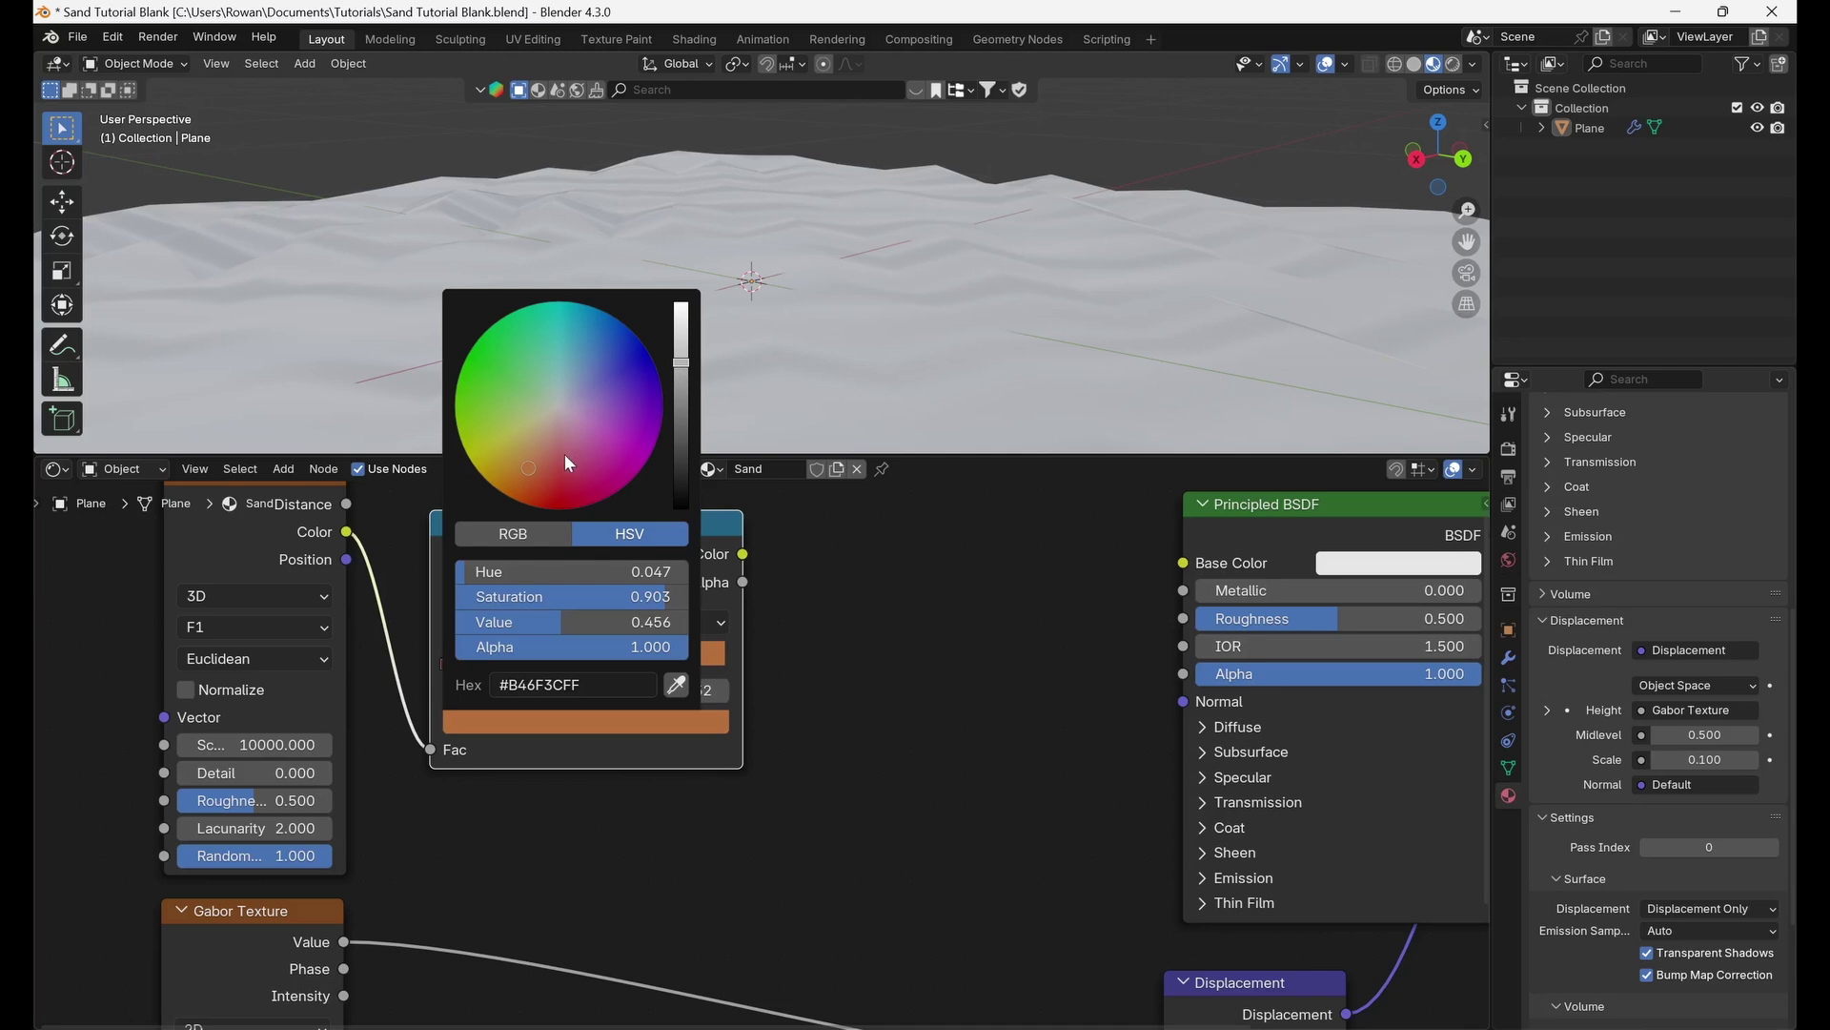
Connect the Color Ramp's color to the Principled BSDF's base color and view the sand surface up close.
drag(741, 554, 1182, 562)
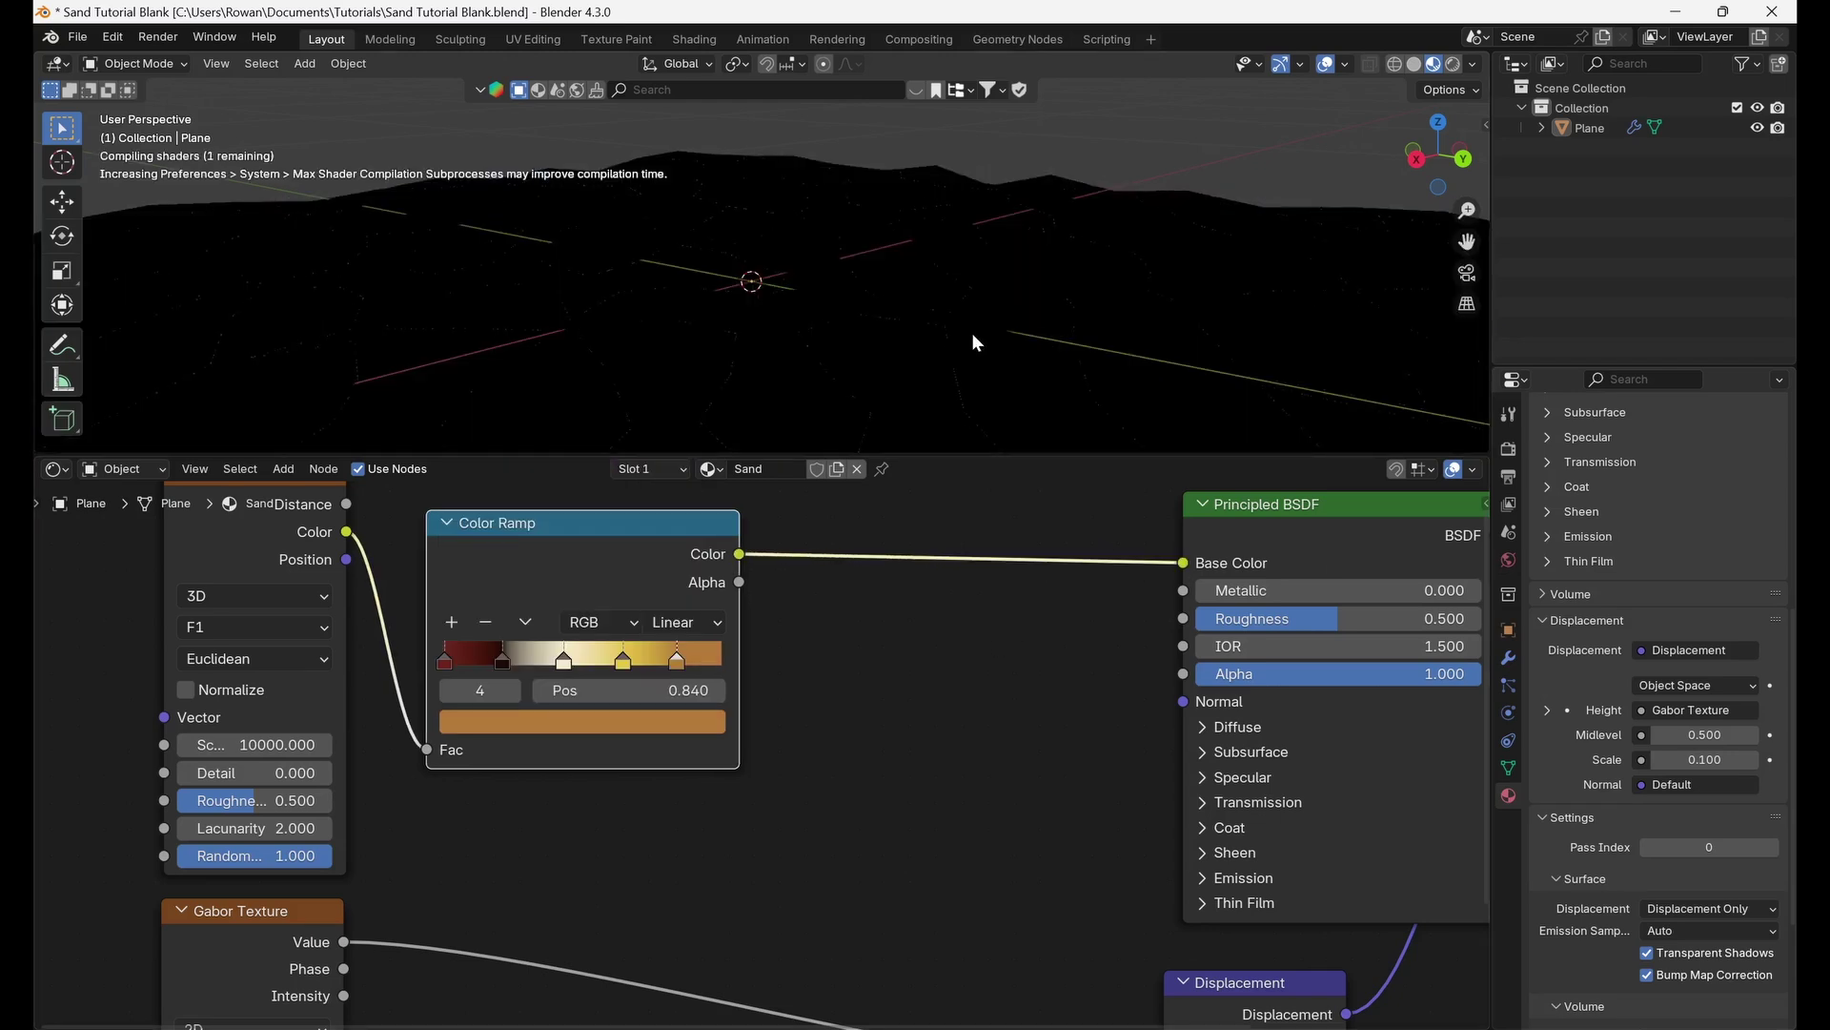
shift+middle_drag(957, 363, 889, 280)
scroll(885, 294, up, 4)
scroll(857, 296, up, 4)
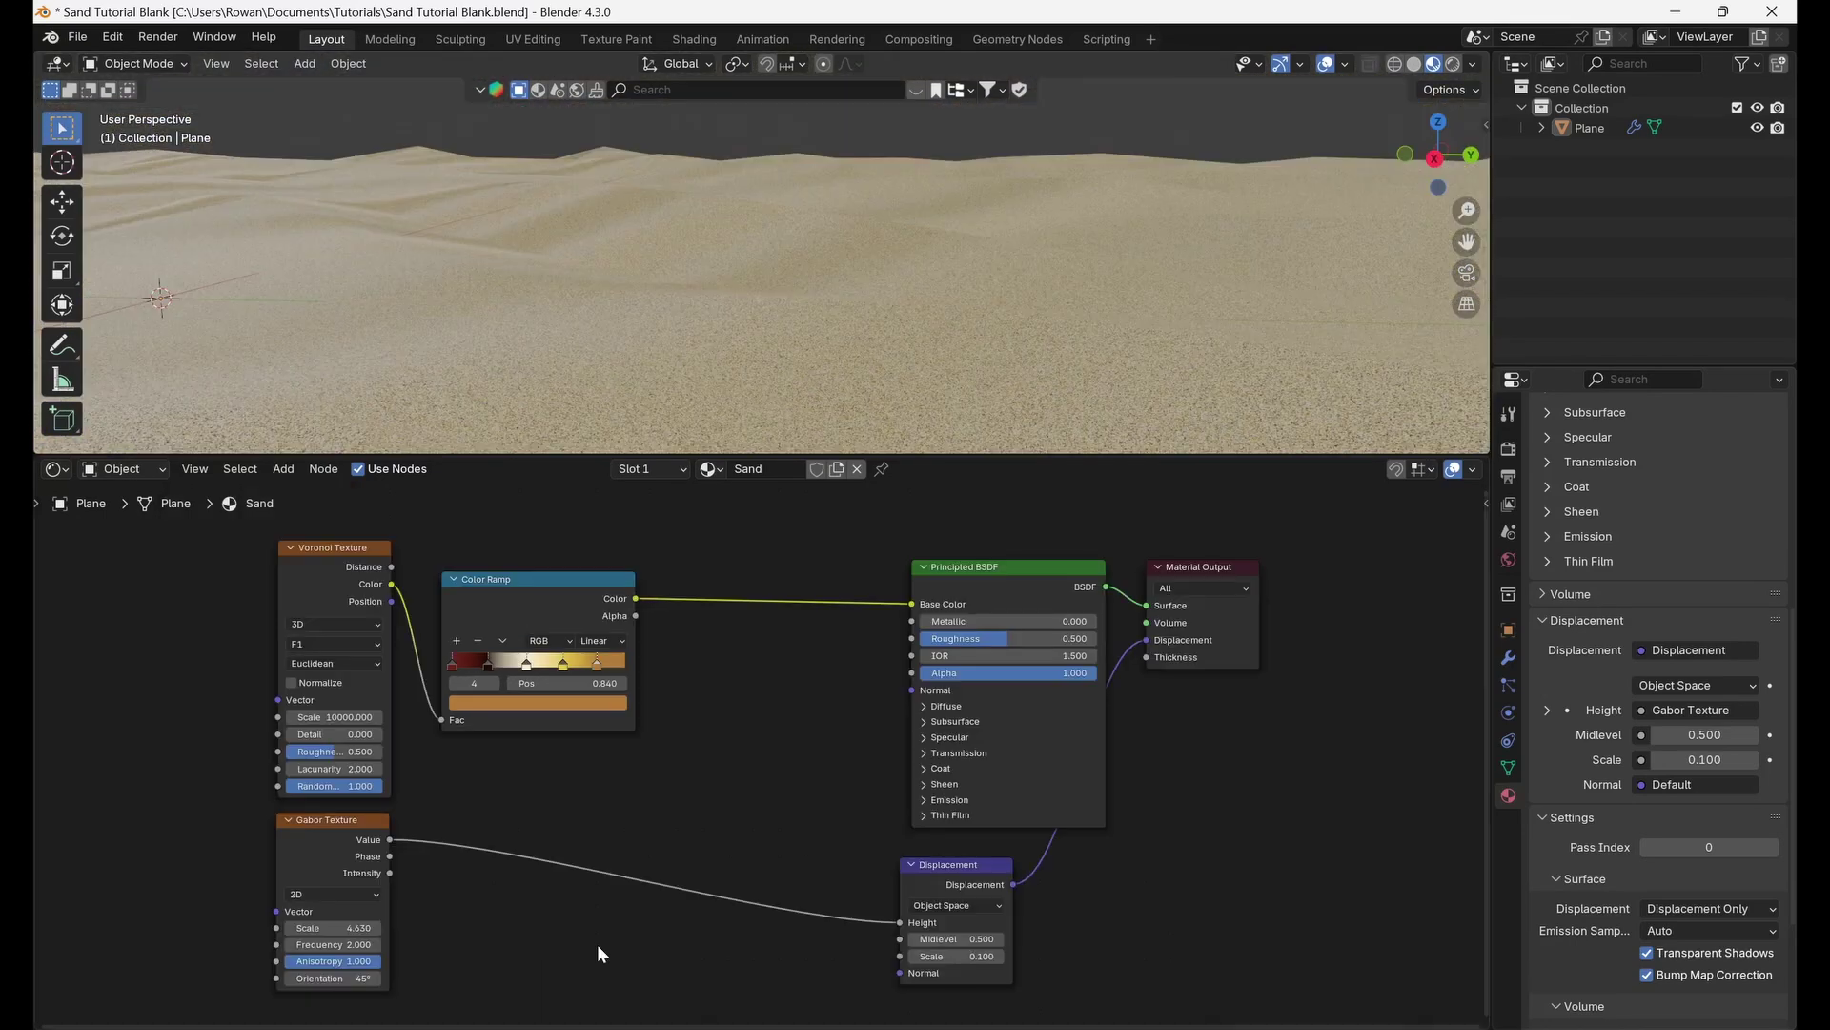
Insert a Mix Color node on the link between the Gabor Texture and the Displacement node.
key(shift+a)
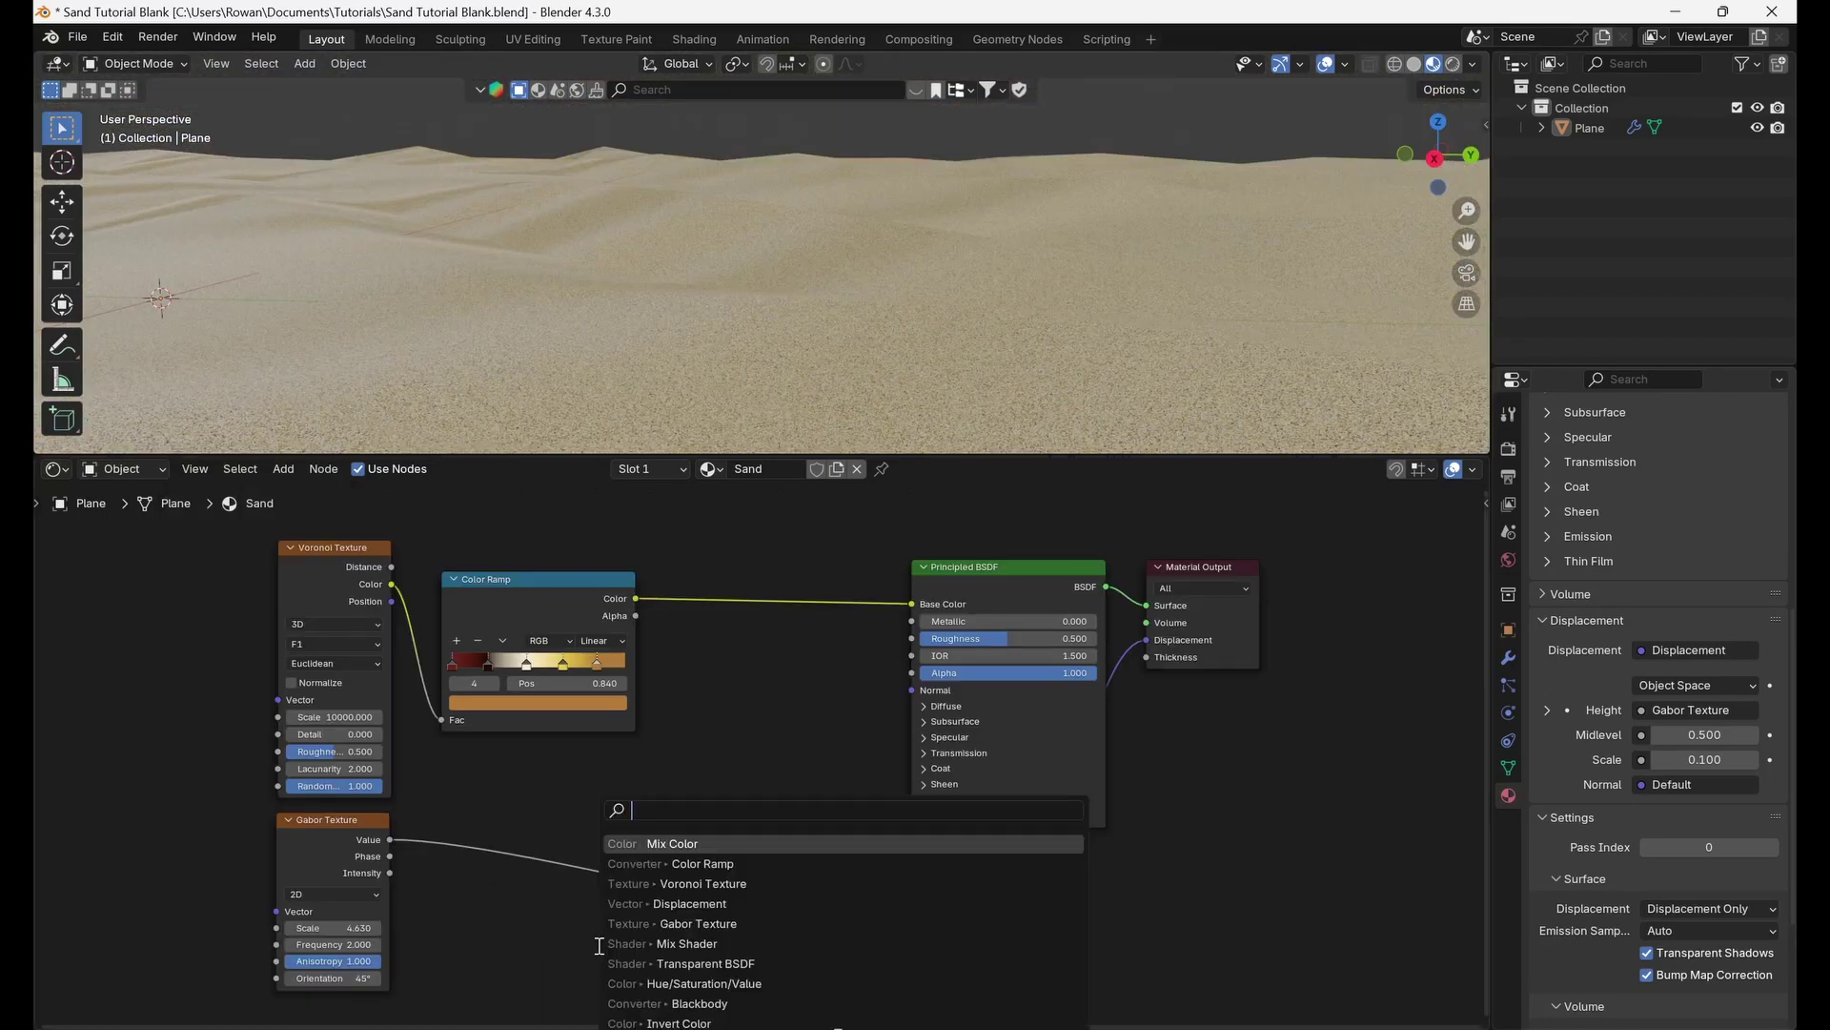
text(mix c)
key(Return)
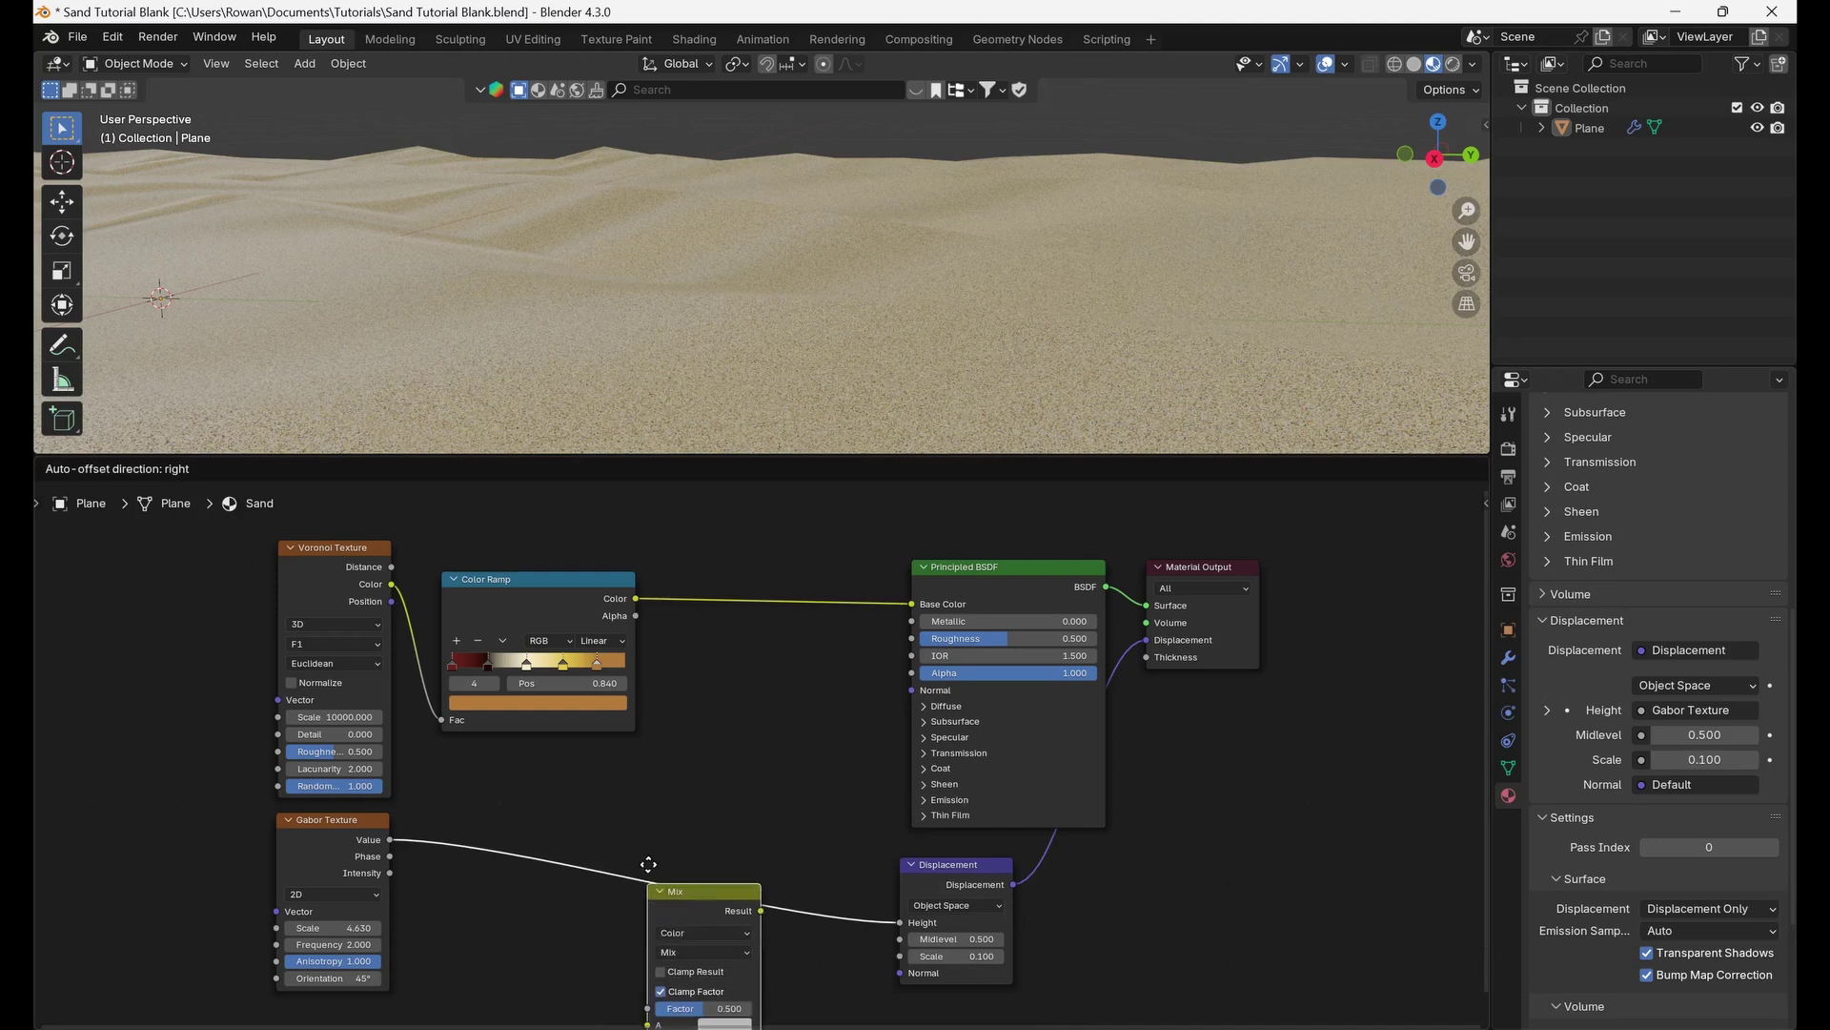
click(651, 810)
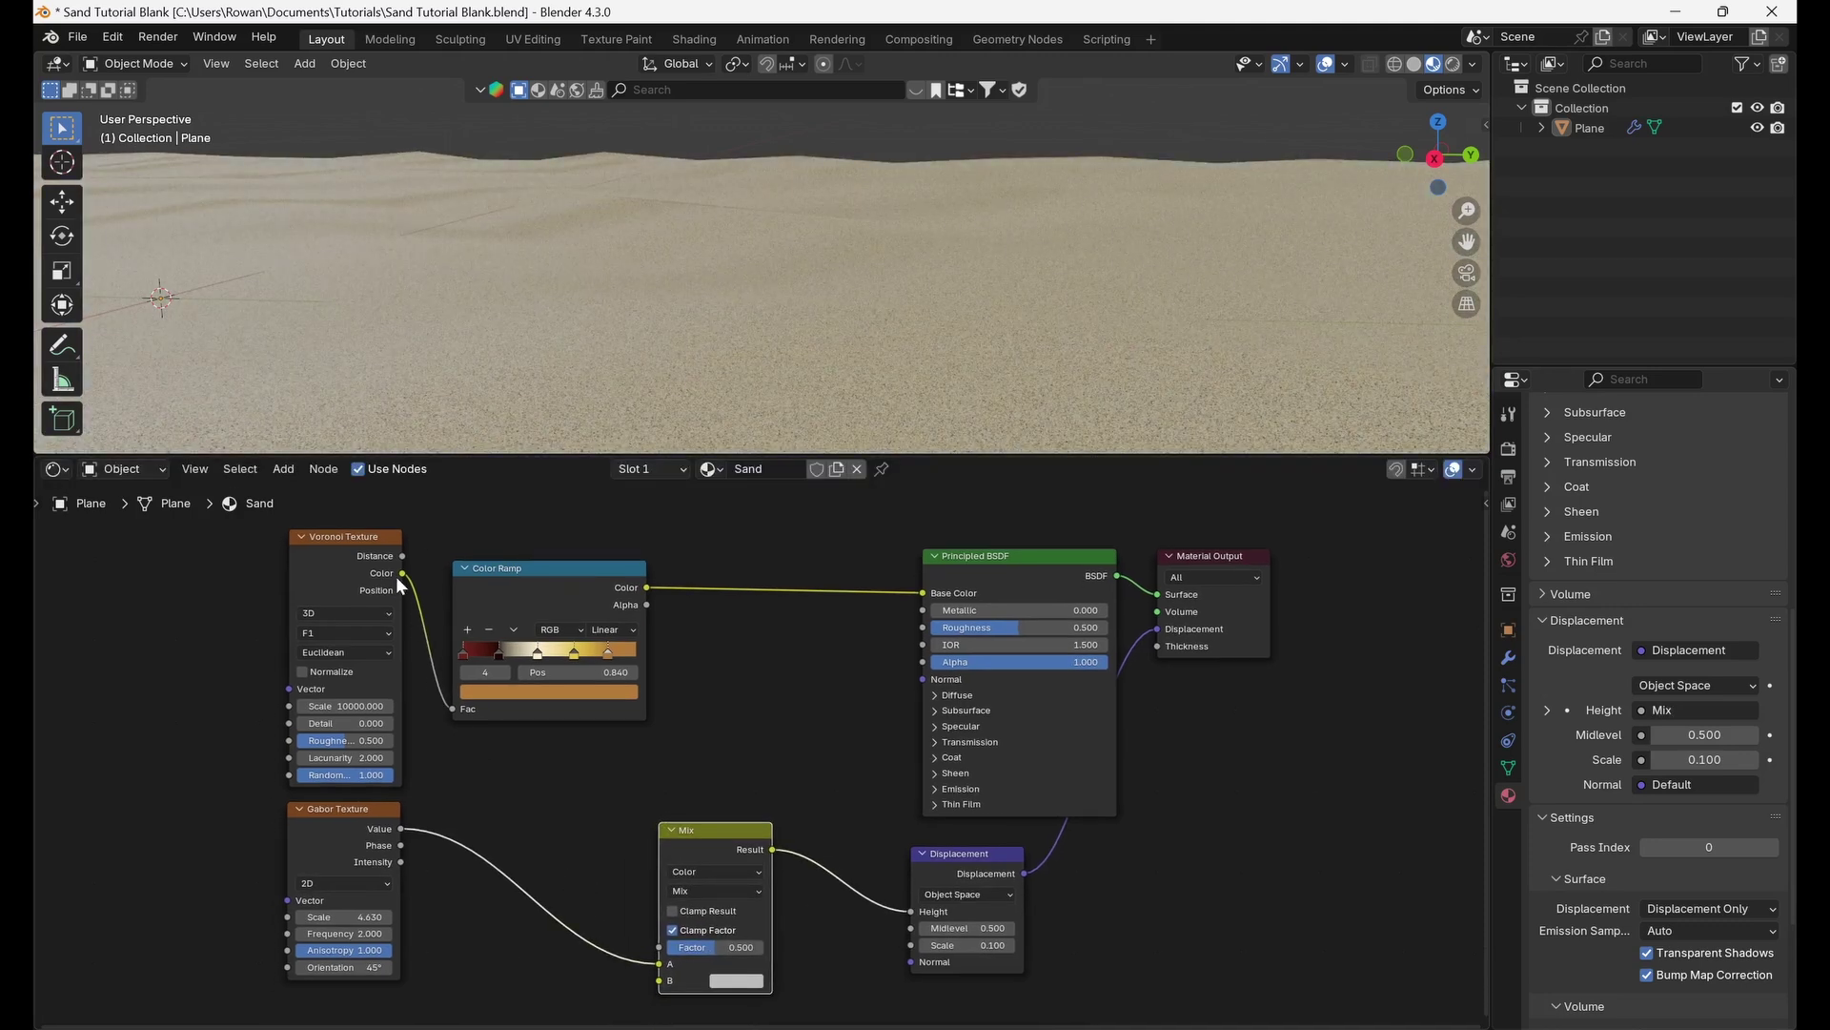
Connect the Voronoi Texture's color to the Mix node's B input and set its blending mode to Overlay.
drag(397, 576, 667, 981)
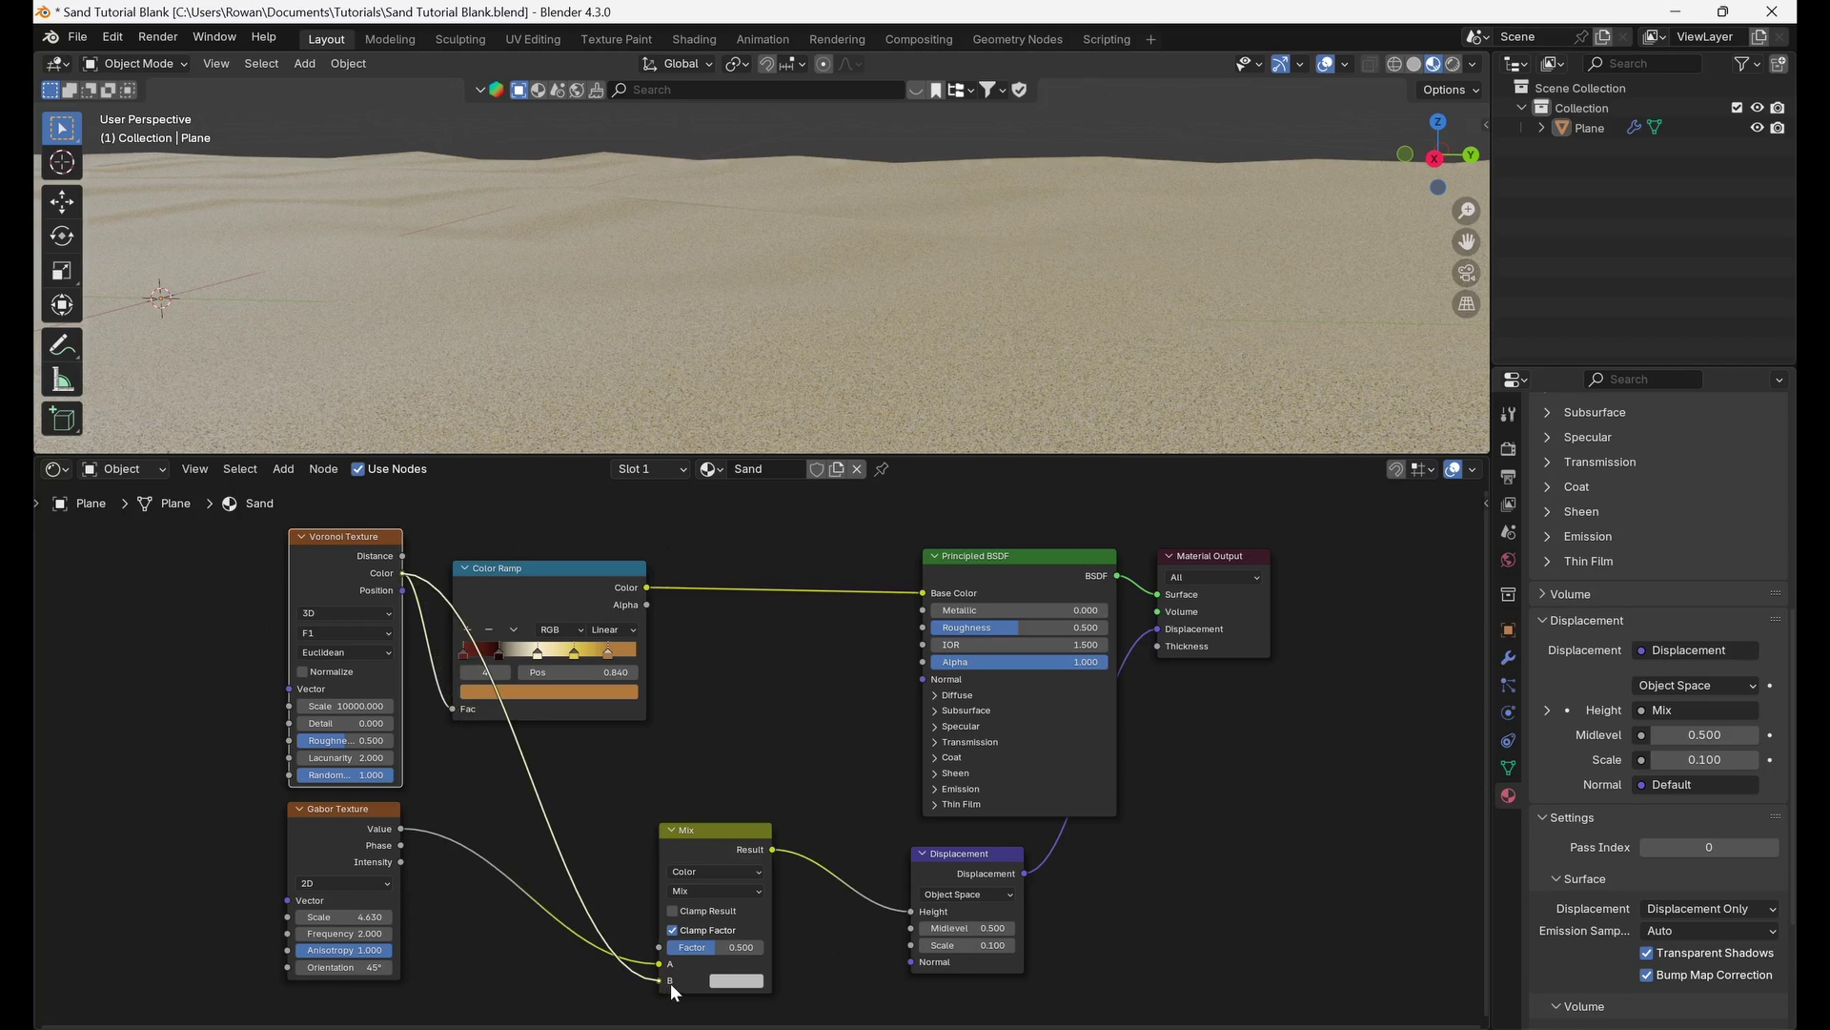
scroll(686, 982, up, 2)
click(736, 865)
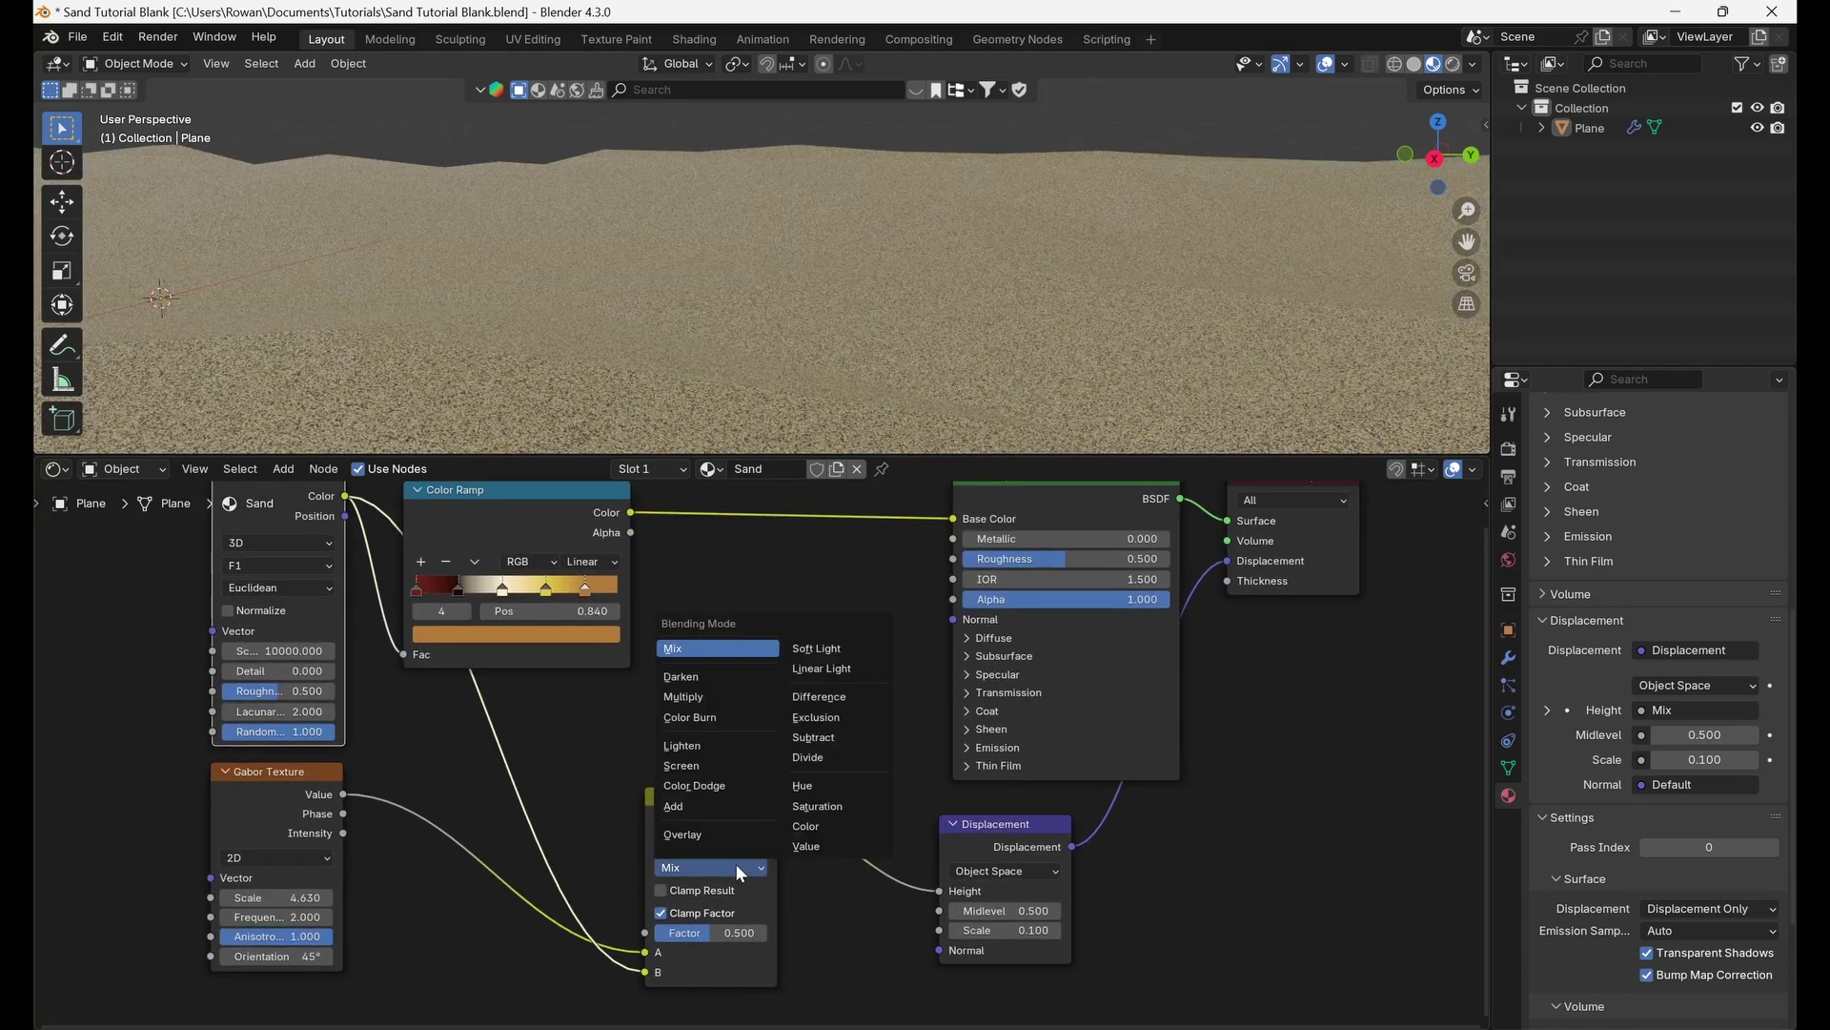
click(718, 835)
Set the Overlay node's factor to 0.01.
middle_drag(825, 904, 753, 897)
scroll(781, 919, up, 2)
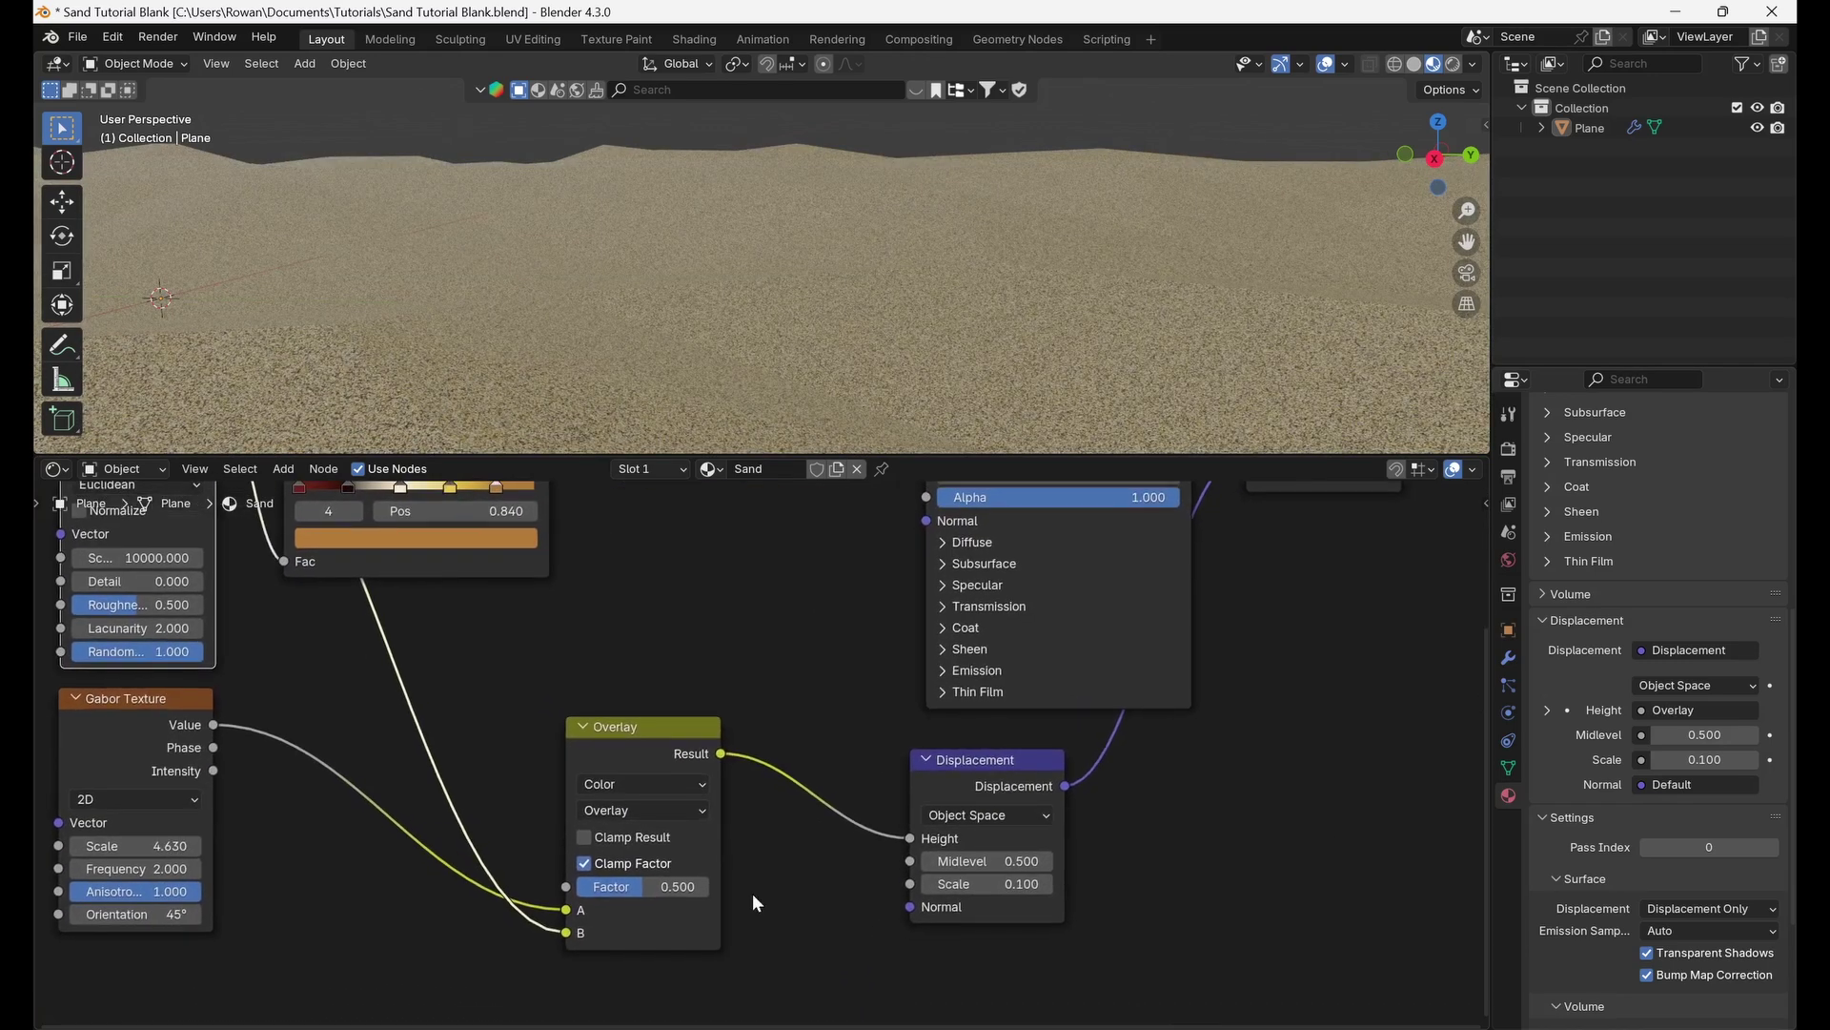
click(675, 891)
text(.01)
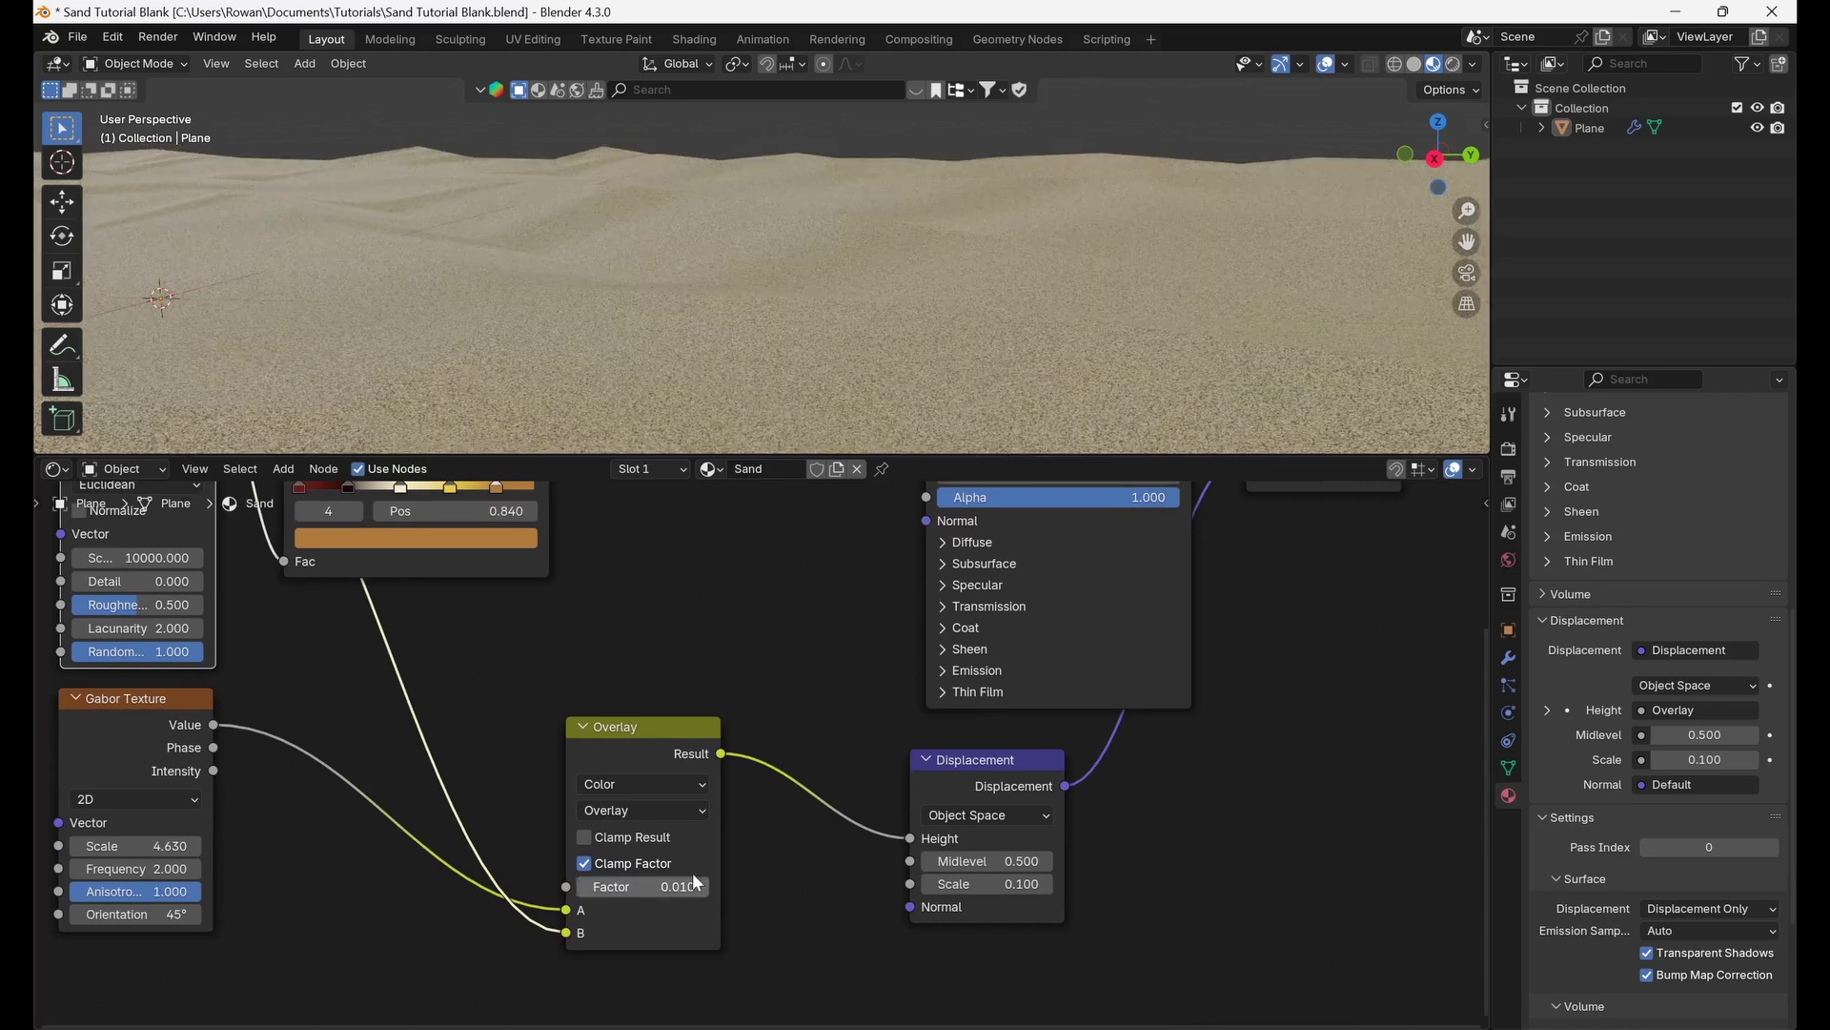
key(Return)
Preview the Overlay node's result on the plane and examine the displaced surface.
ctrl+shift+click(699, 753)
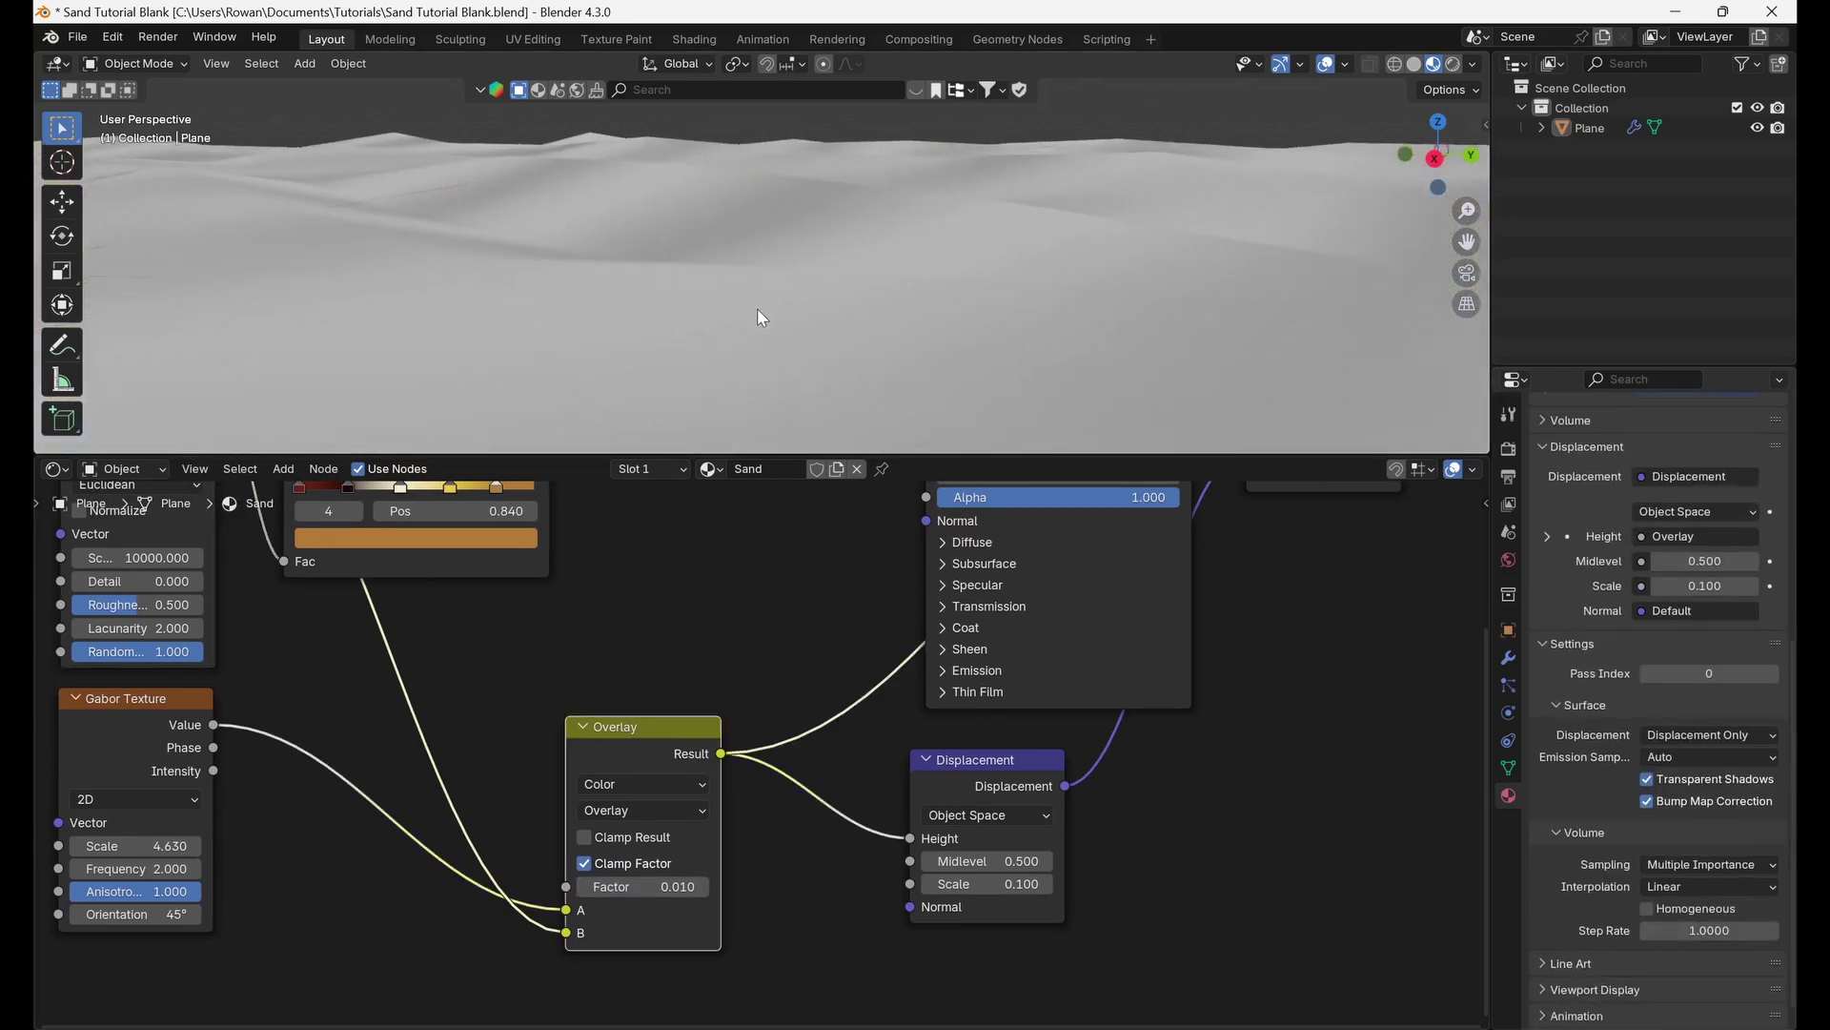
drag(608, 889, 690, 888)
mouse_move(833, 335)
middle_down()
mouse_move(906, 356)
mouse_move(980, 334)
mouse_move(856, 345)
middle_up()
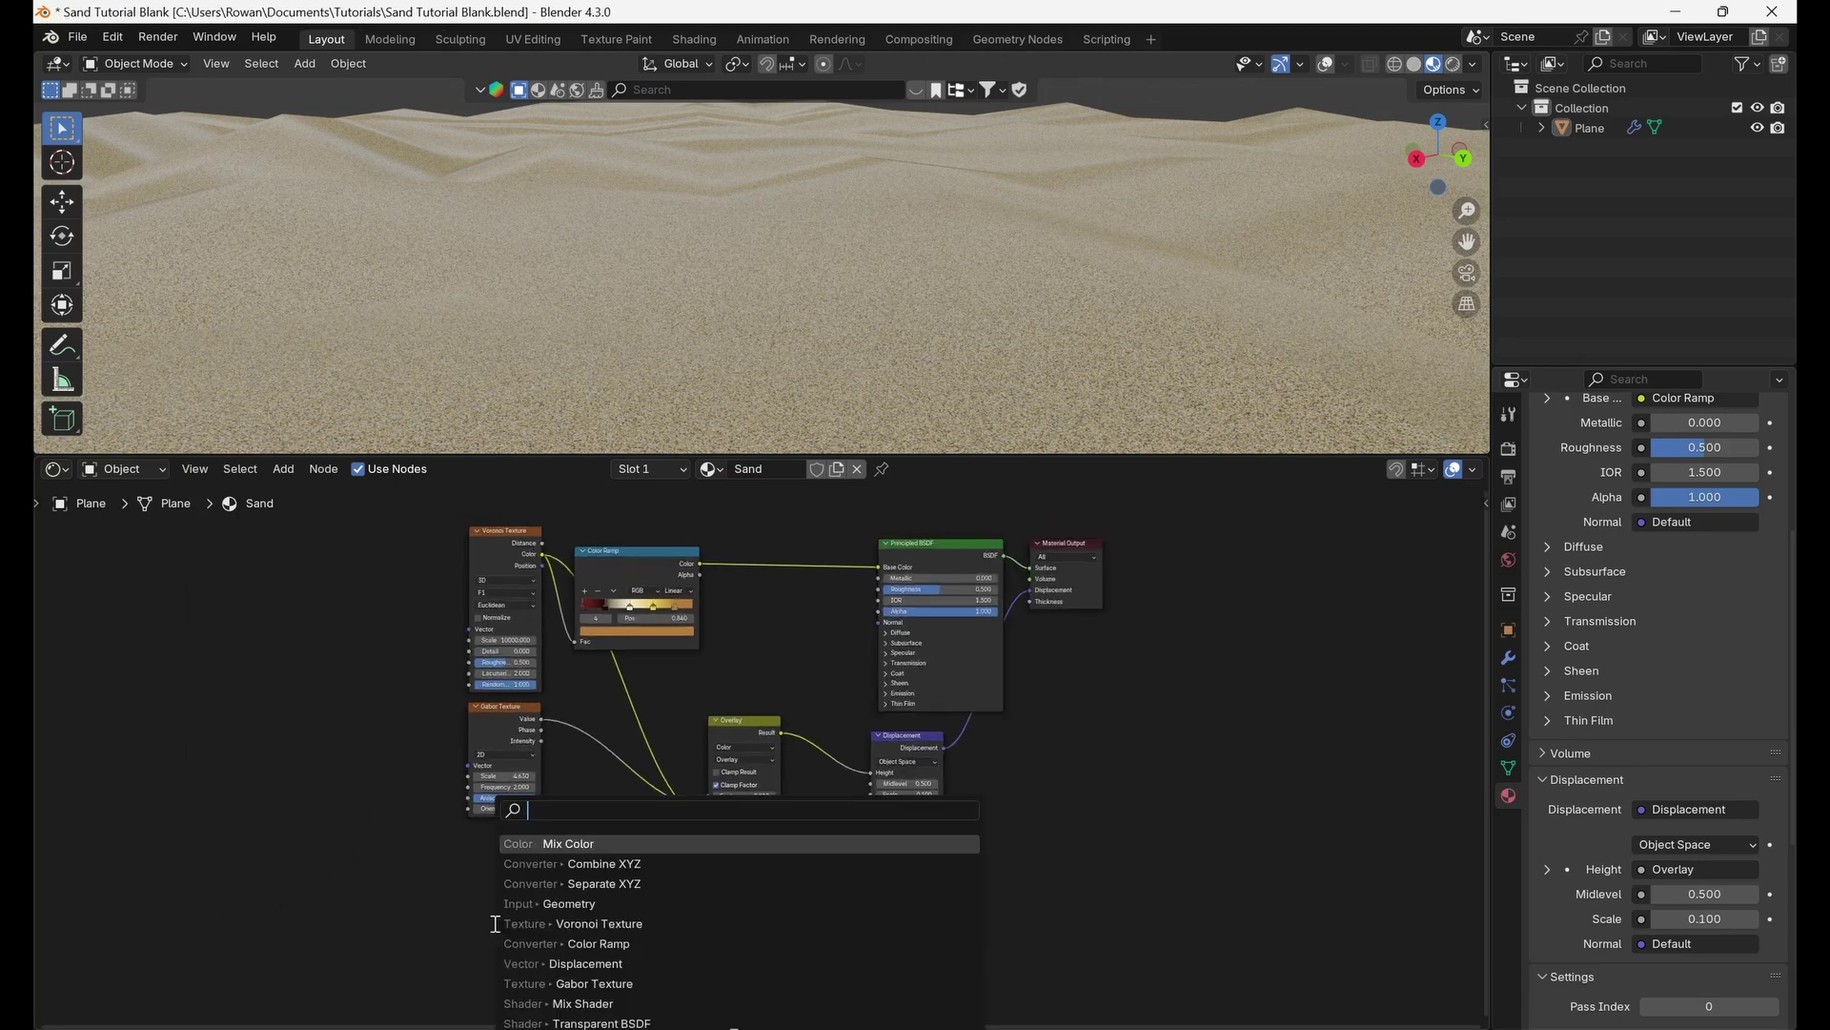
Add a second Voronoi Texture node below the Gabor Texture and set its scale to 10000.
text(voronoi)
key(Return)
click(474, 842)
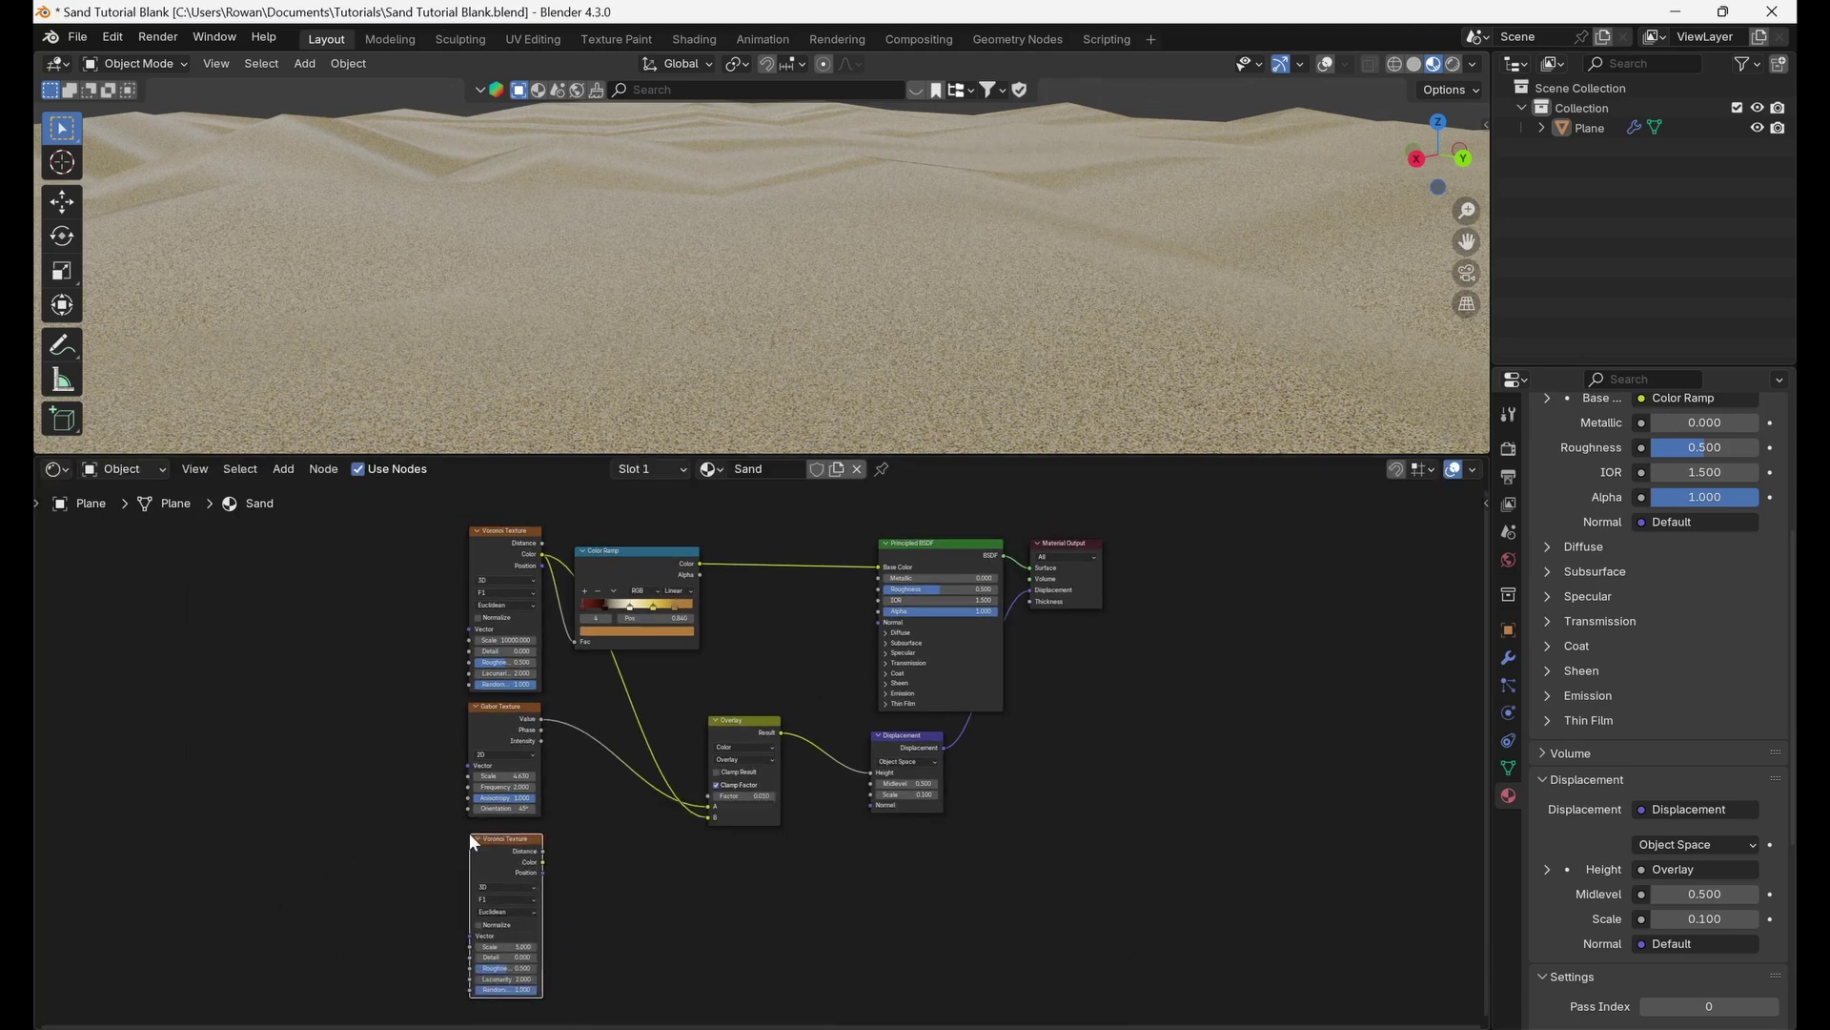
scroll(622, 815, up, 5)
middle_drag(621, 814, 749, 604)
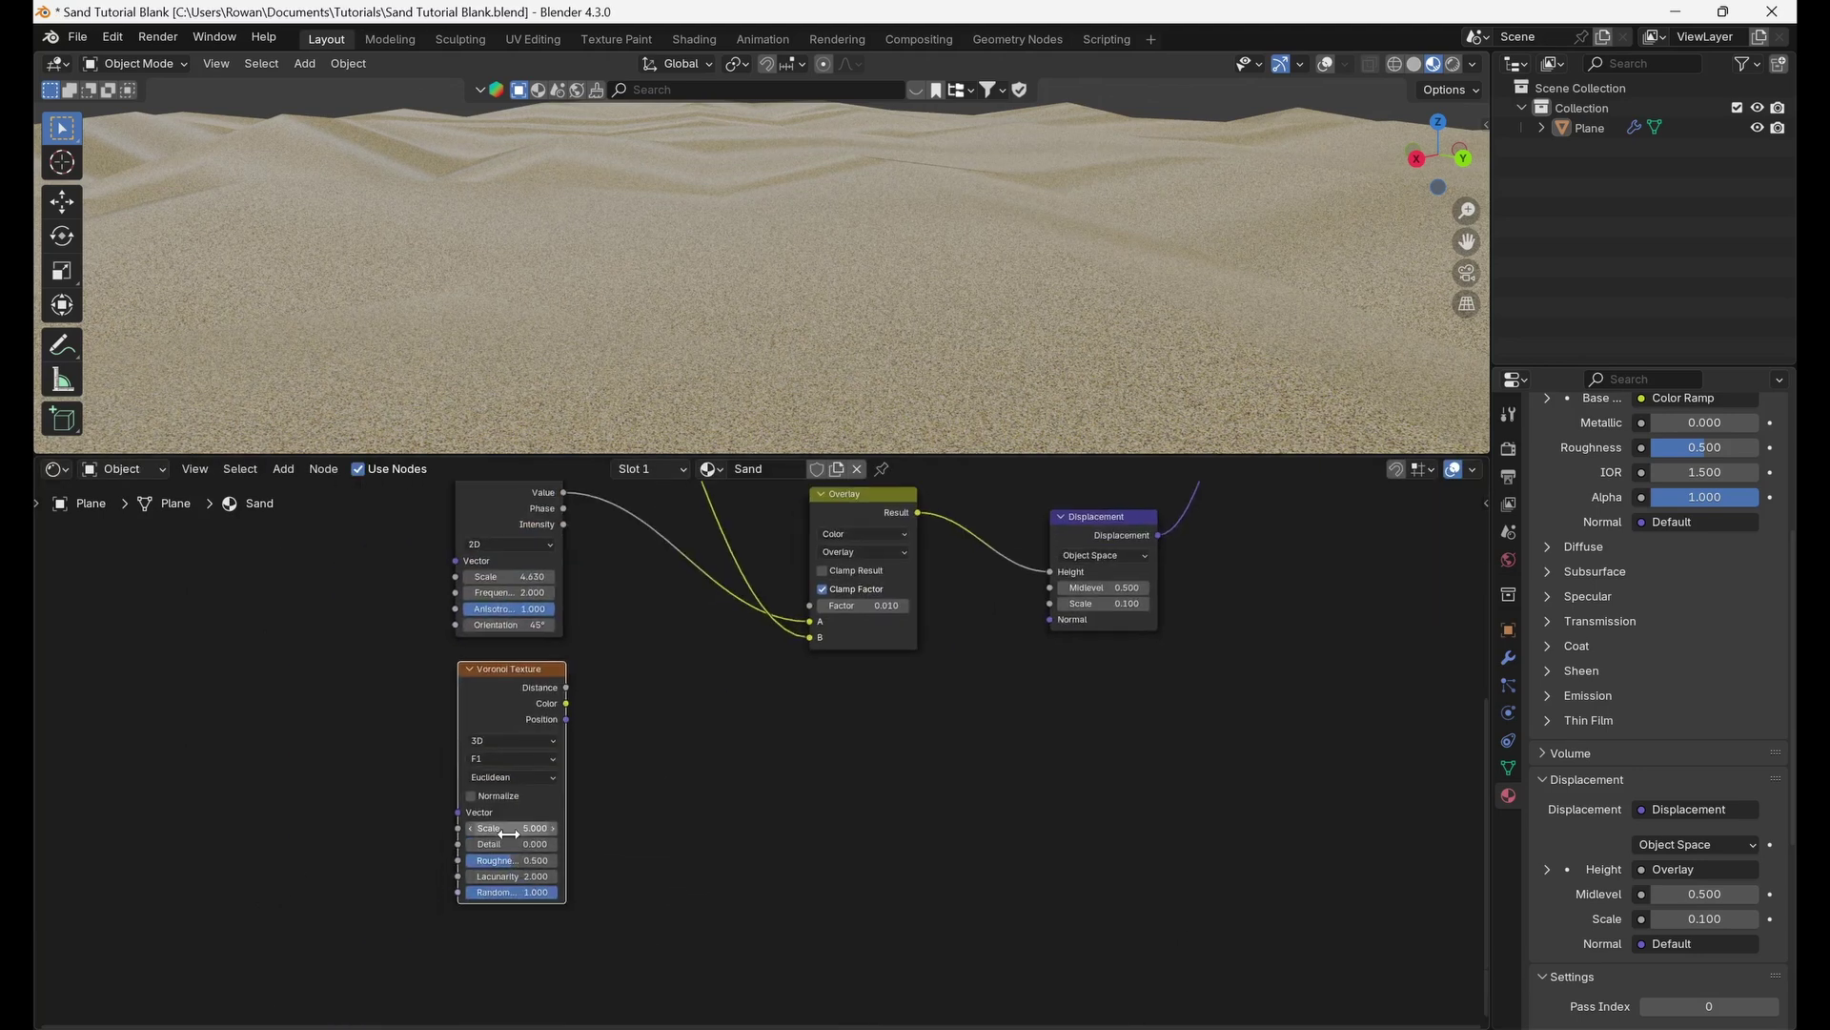
click(508, 828)
Attach Mapping and Texture Coordinate nodes to the new Voronoi Texture, space them apart, and feed the Mapping vector from the Object coordinates.
key(ctrl+t)
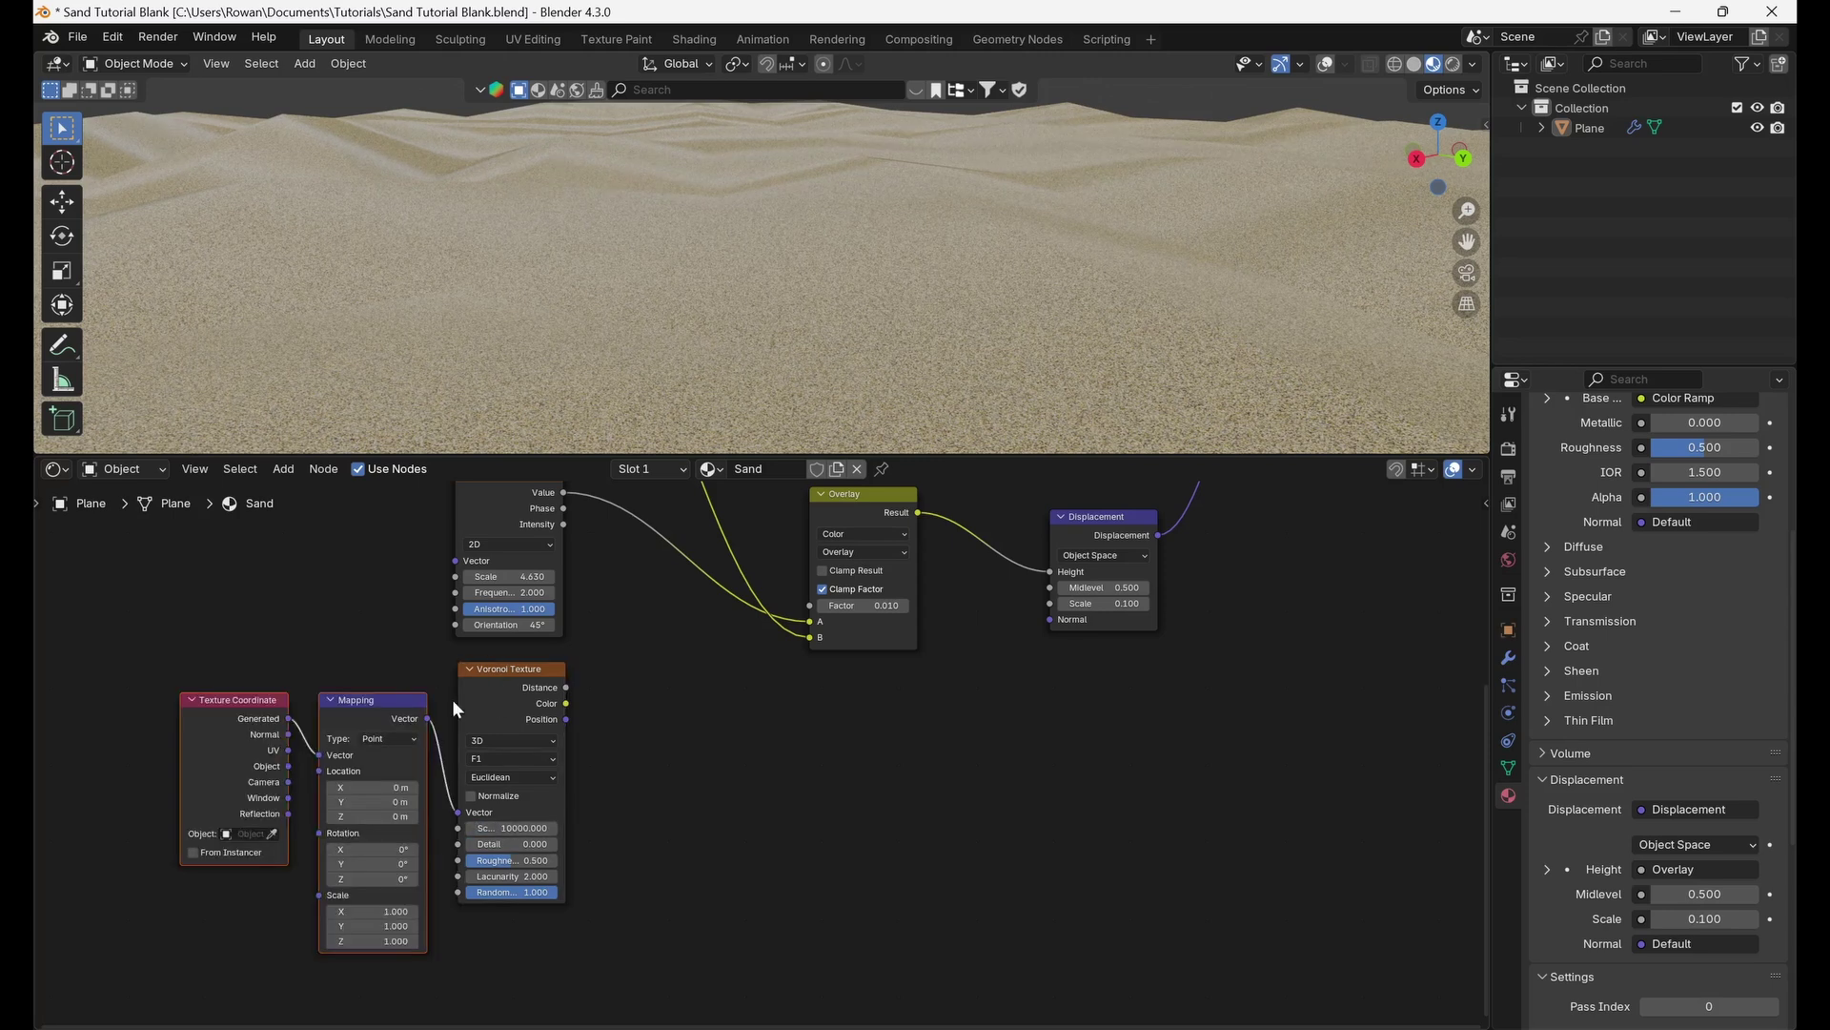
middle_drag(448, 788, 769, 741)
scroll(748, 728, up, 2)
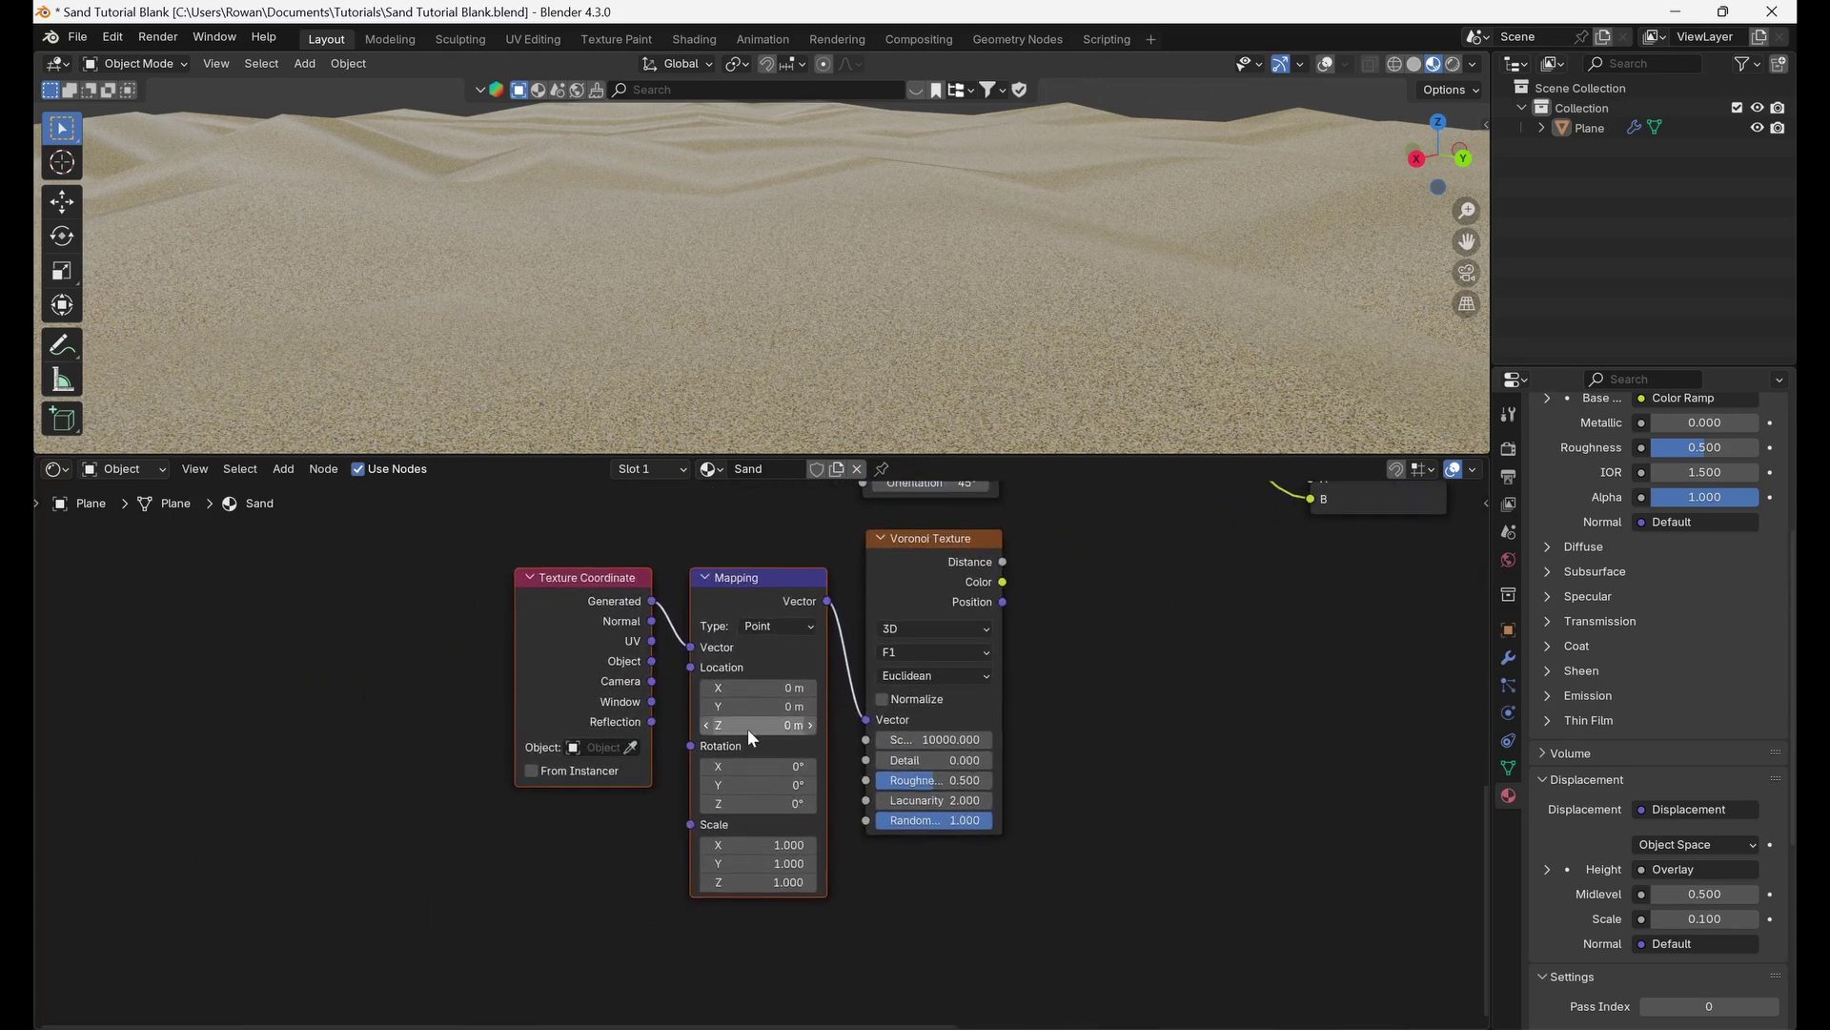
drag(555, 615, 300, 612)
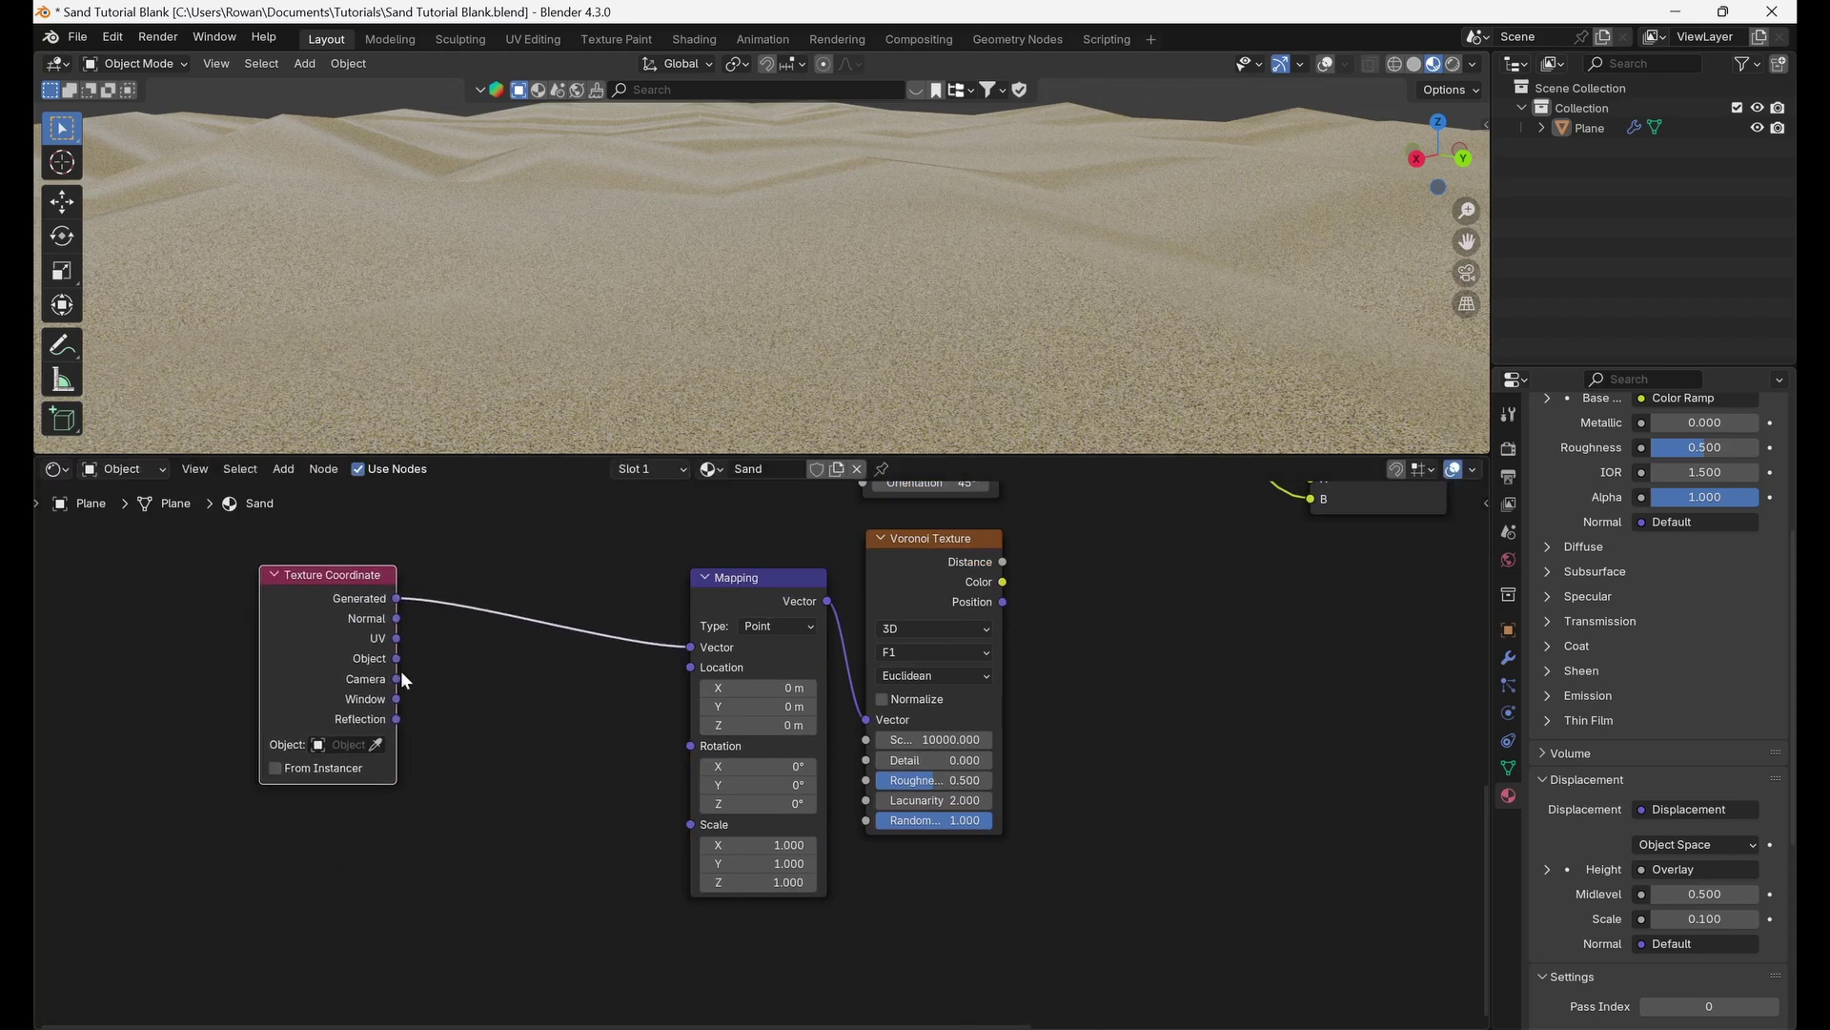
drag(398, 659, 688, 646)
middle_drag(623, 837, 584, 817)
scroll(581, 825, down, 2)
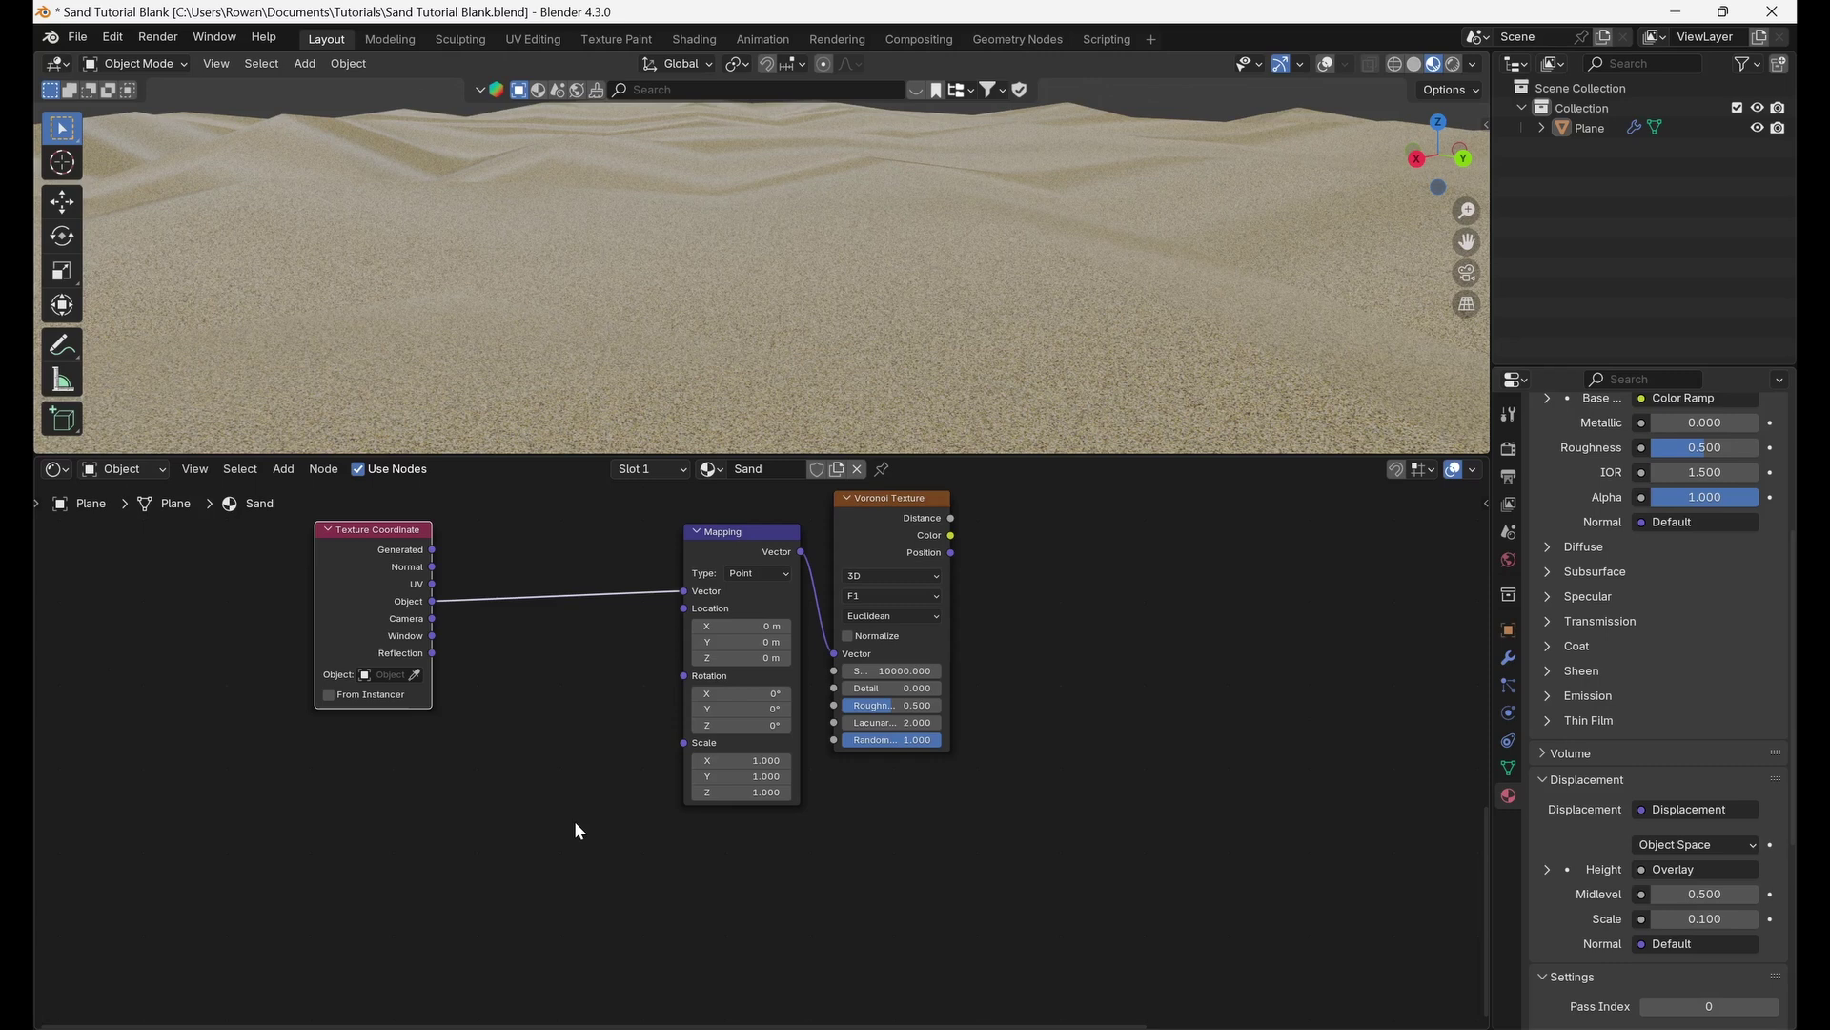
Add a Geometry node below the Texture Coordinate node.
click(408, 879)
key(shift+a)
text(GEO)
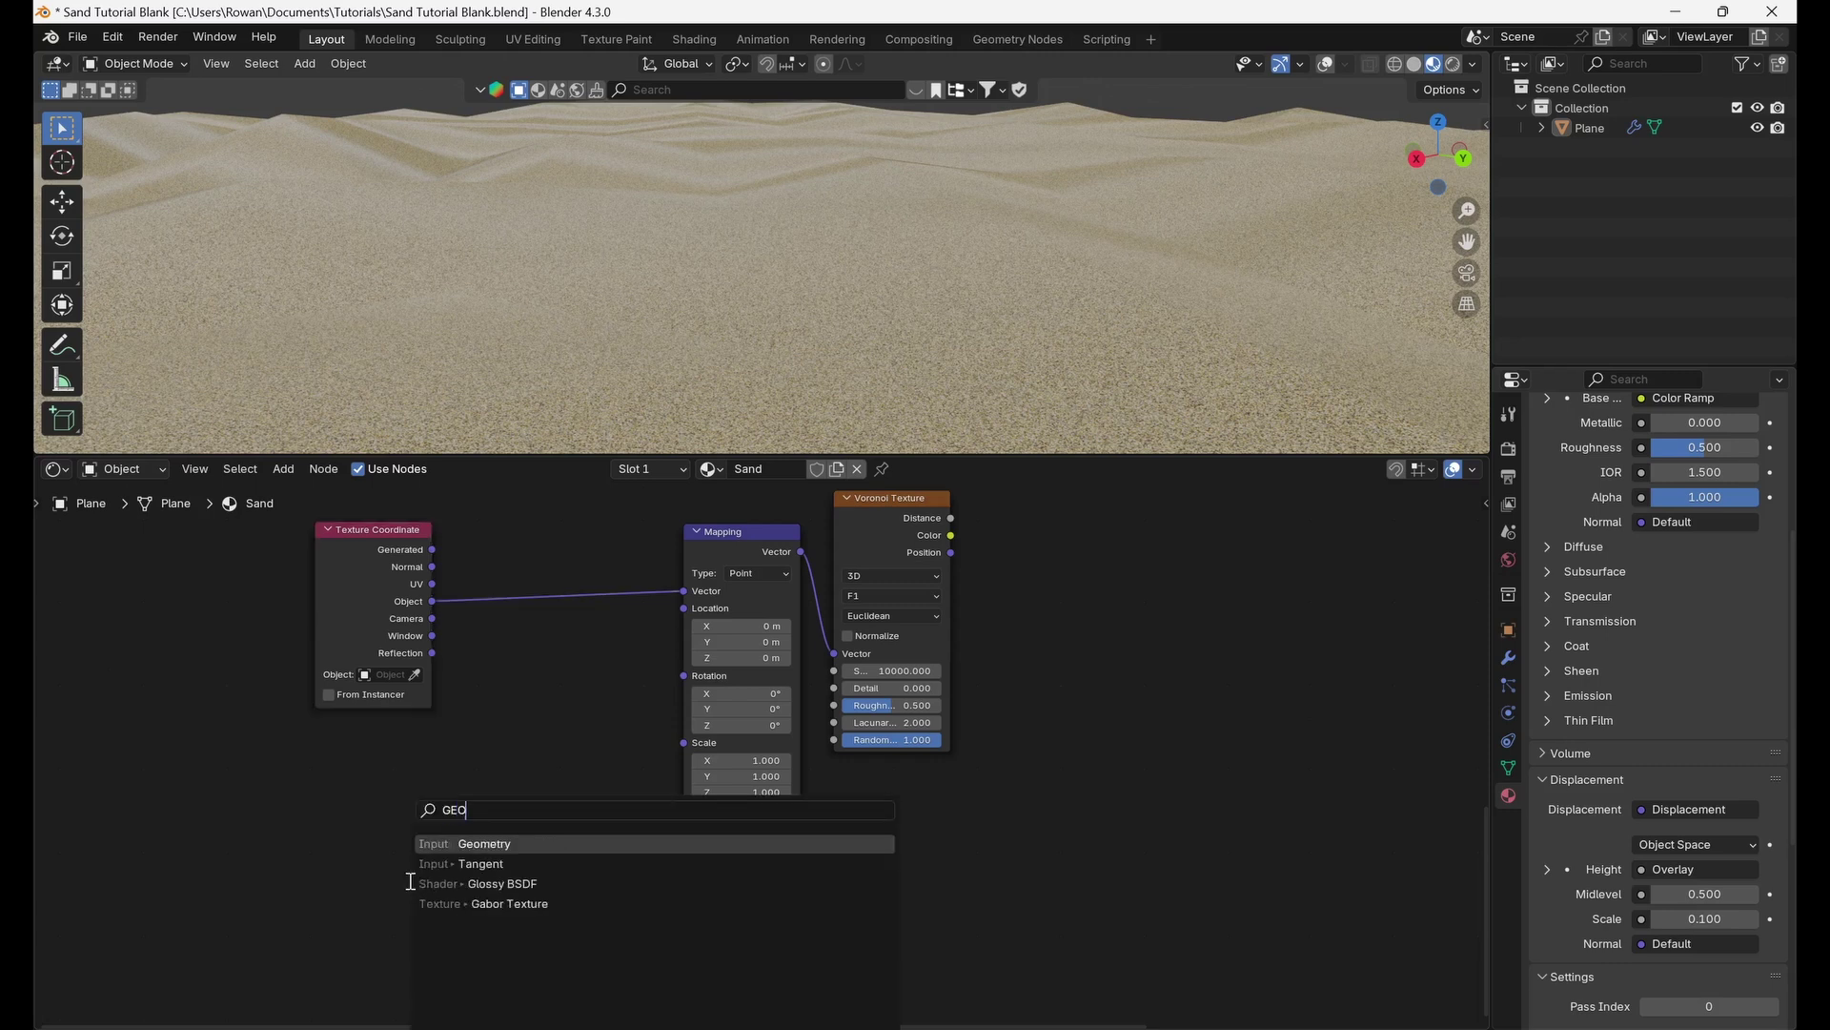
key(Return)
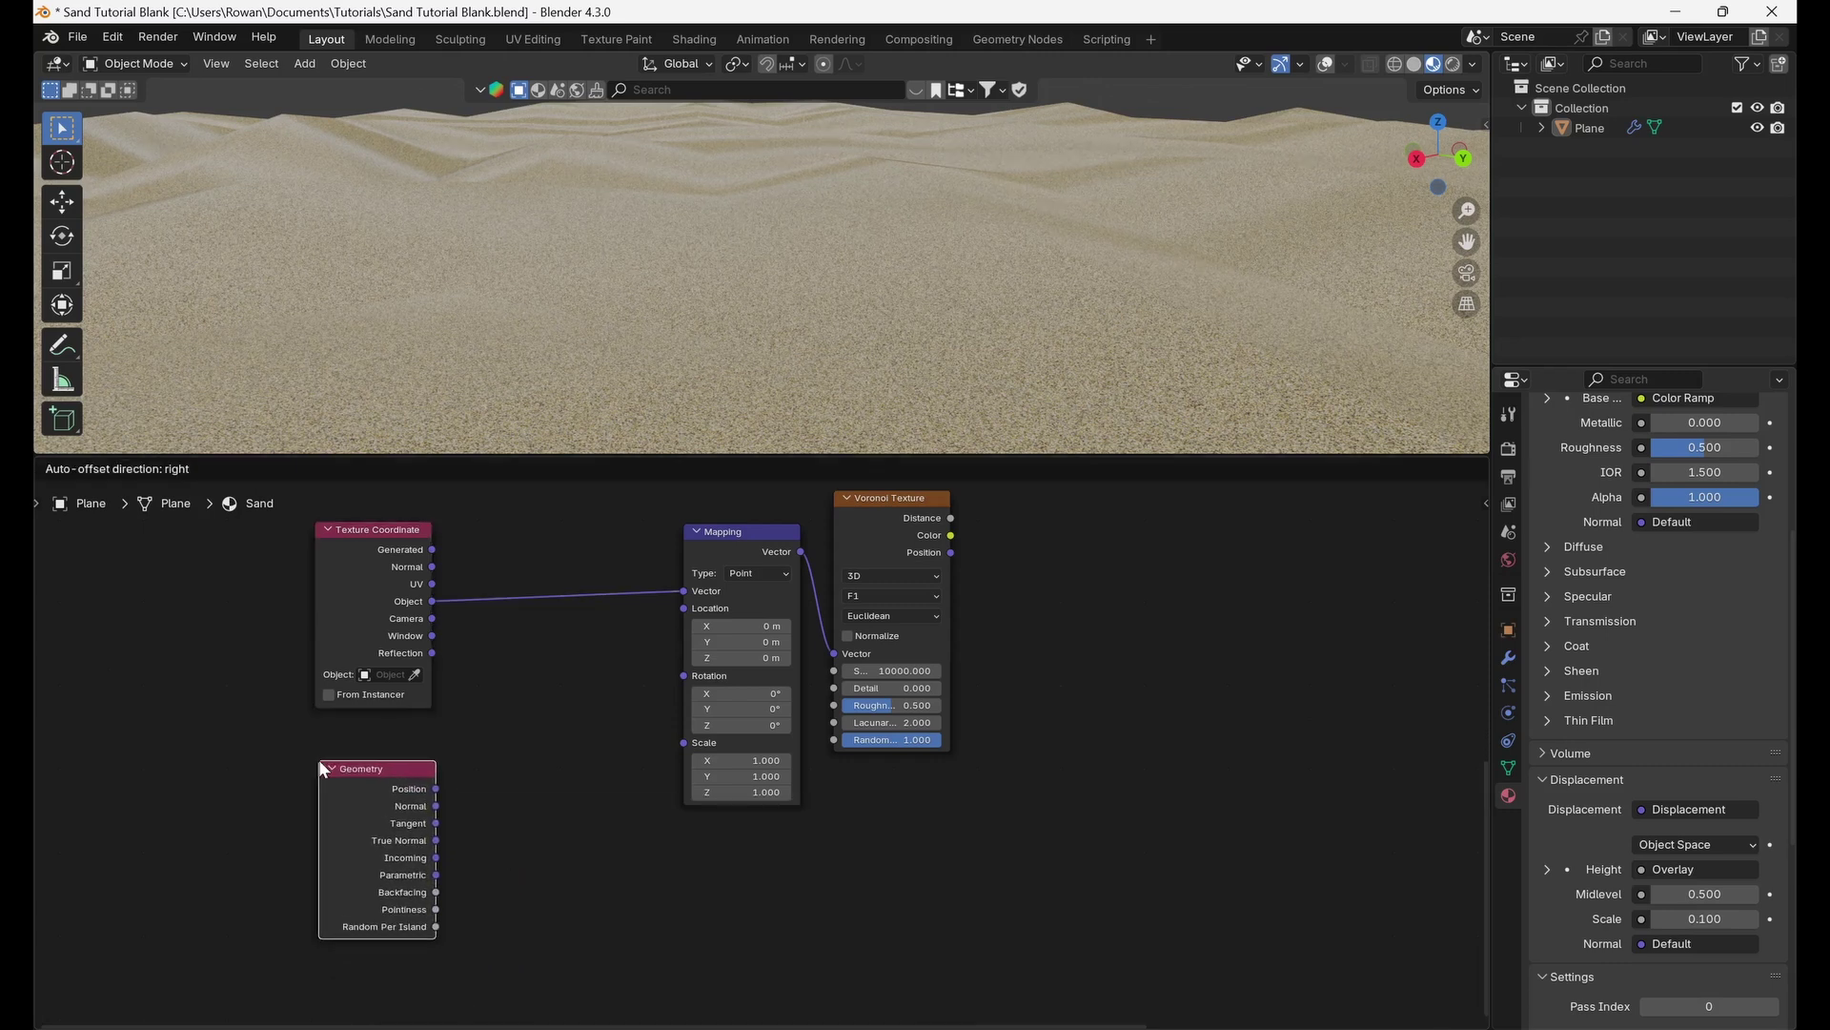
click(321, 768)
Cycle the surface preview through the Geometry node's outputs to Incoming, and move the node farther from the Mapping node.
ctrl+shift+click(413, 799)
ctrl+shift+click(413, 799)
ctrl+shift+click(413, 798)
ctrl+shift+click(413, 799)
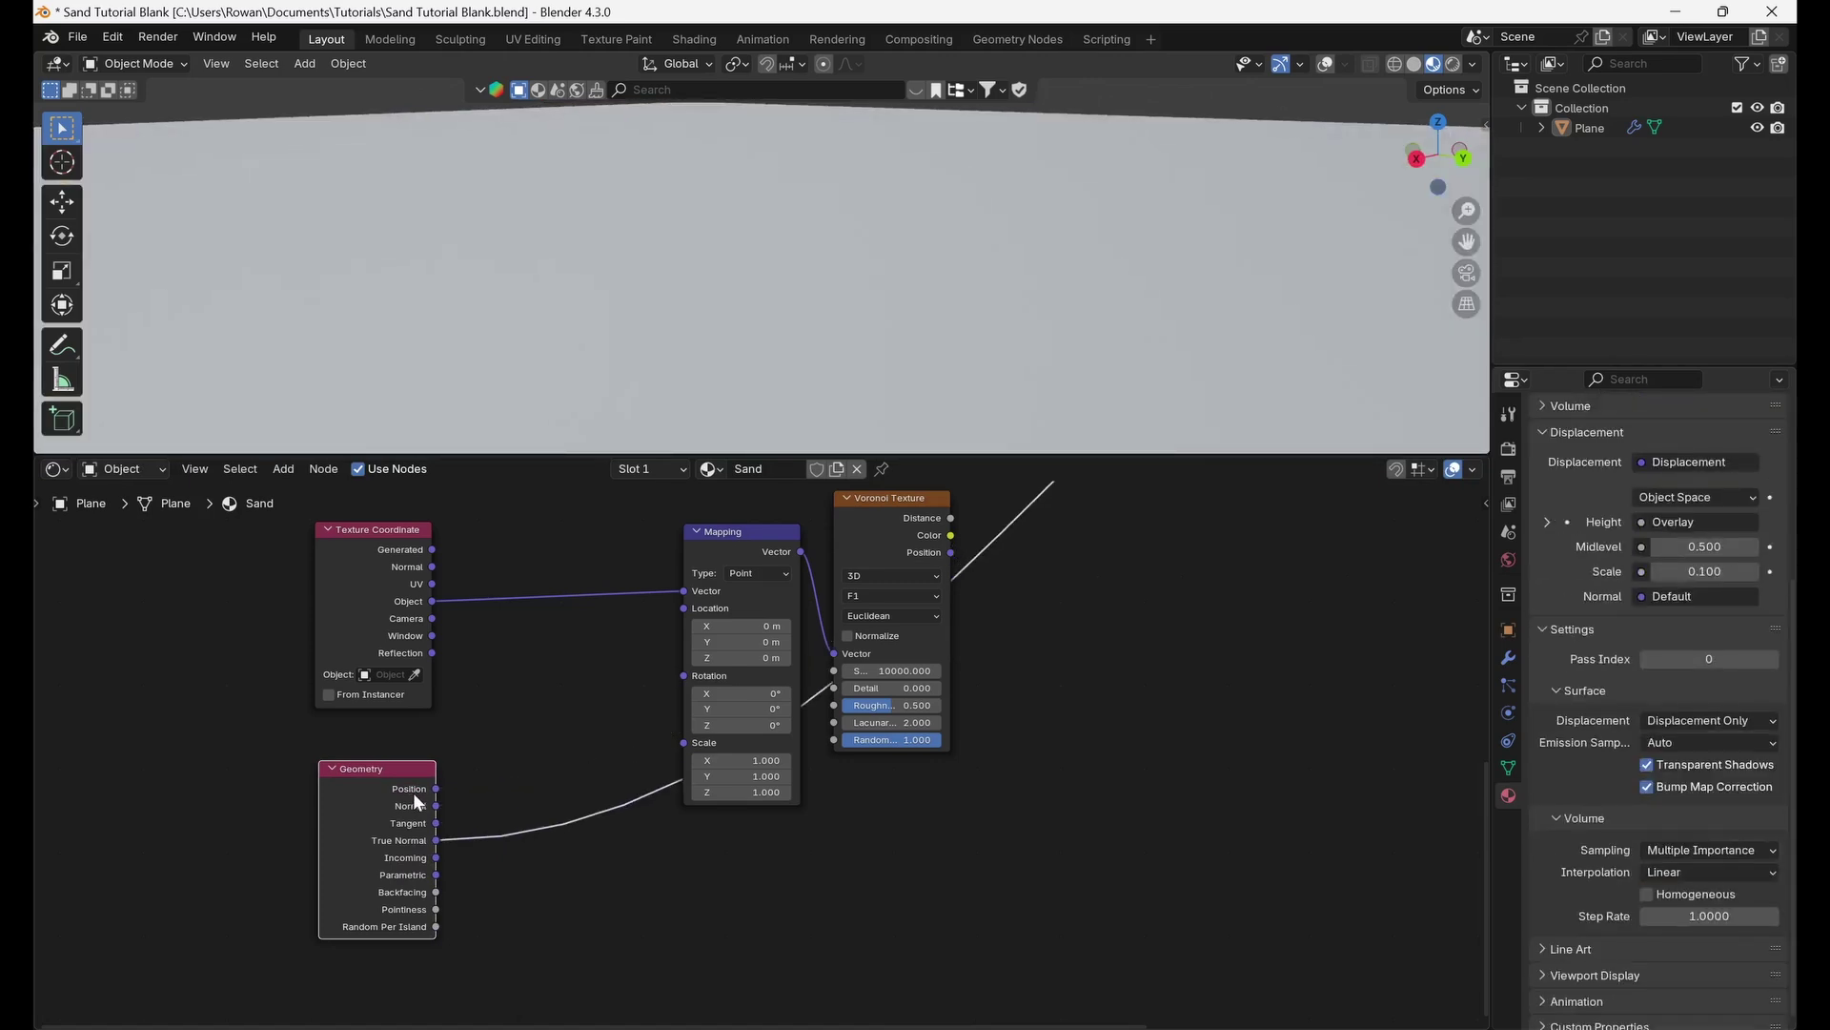
ctrl+shift+click(413, 799)
middle_drag(737, 301, 826, 290)
drag(368, 806, 260, 812)
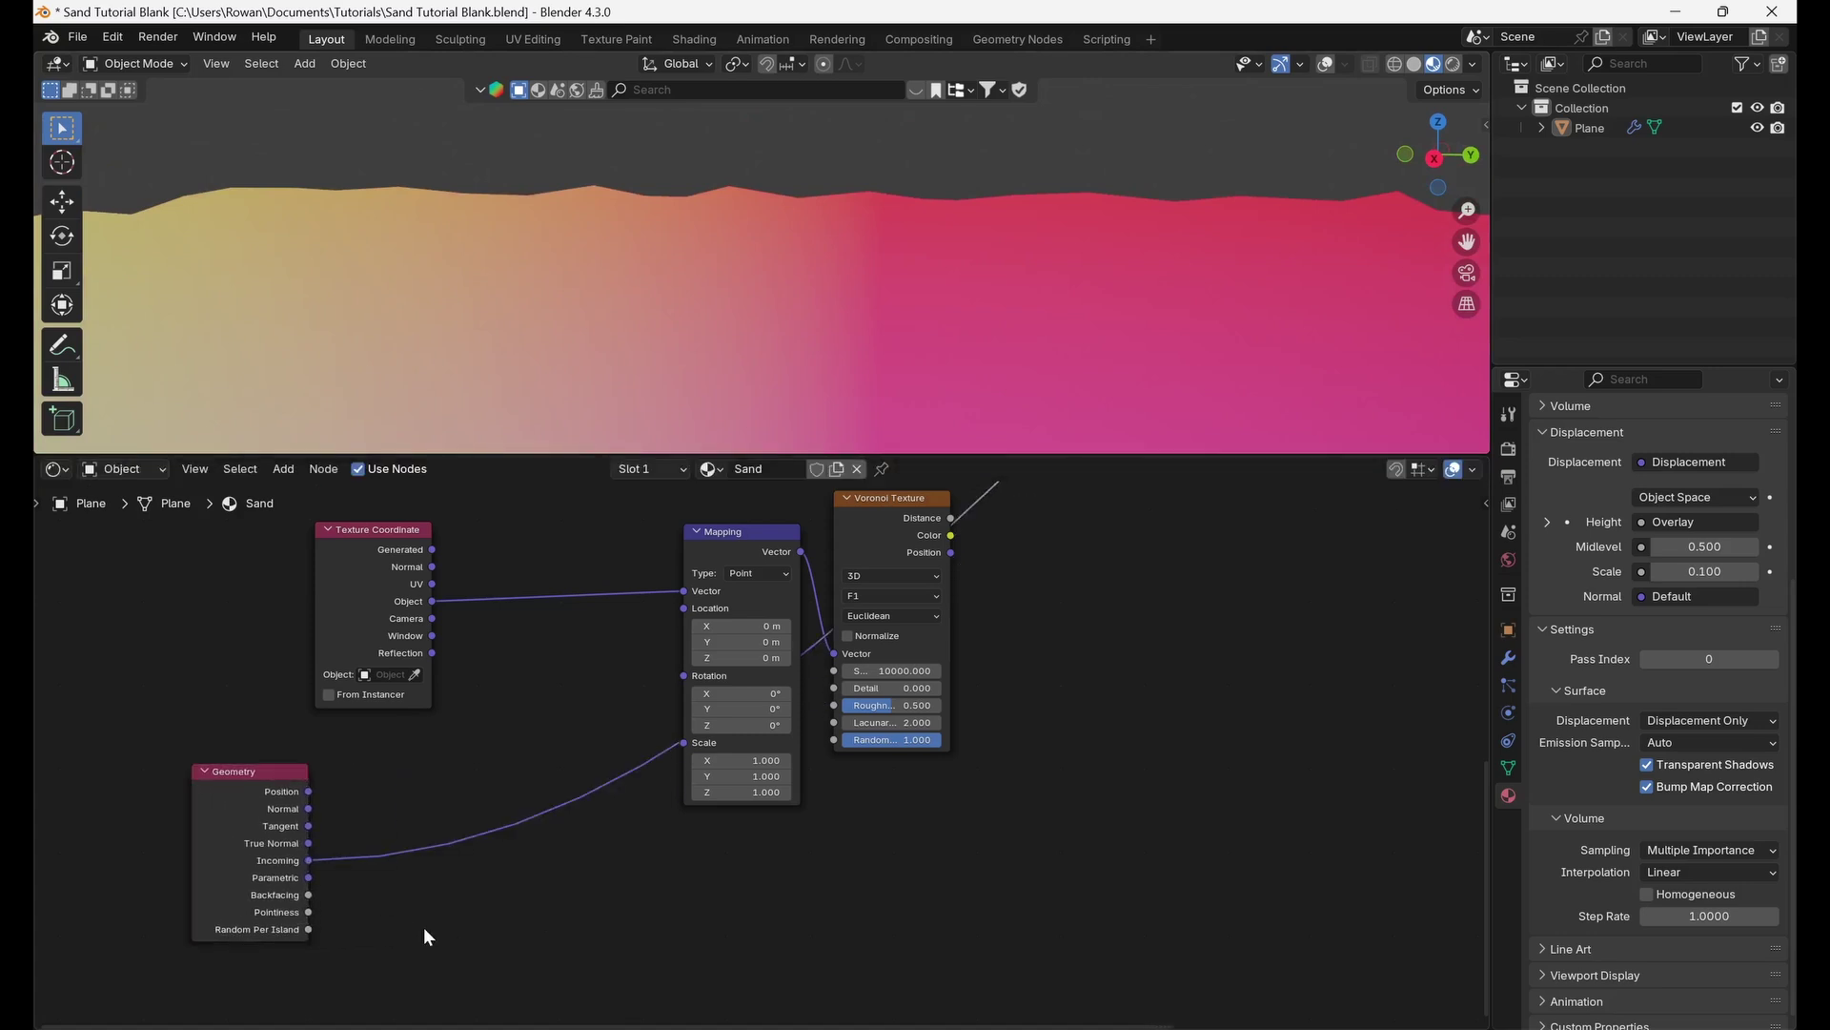
Insert a Separate XYZ node on the Geometry node's Incoming link.
key(shift+a)
text(SEPA)
key(Return)
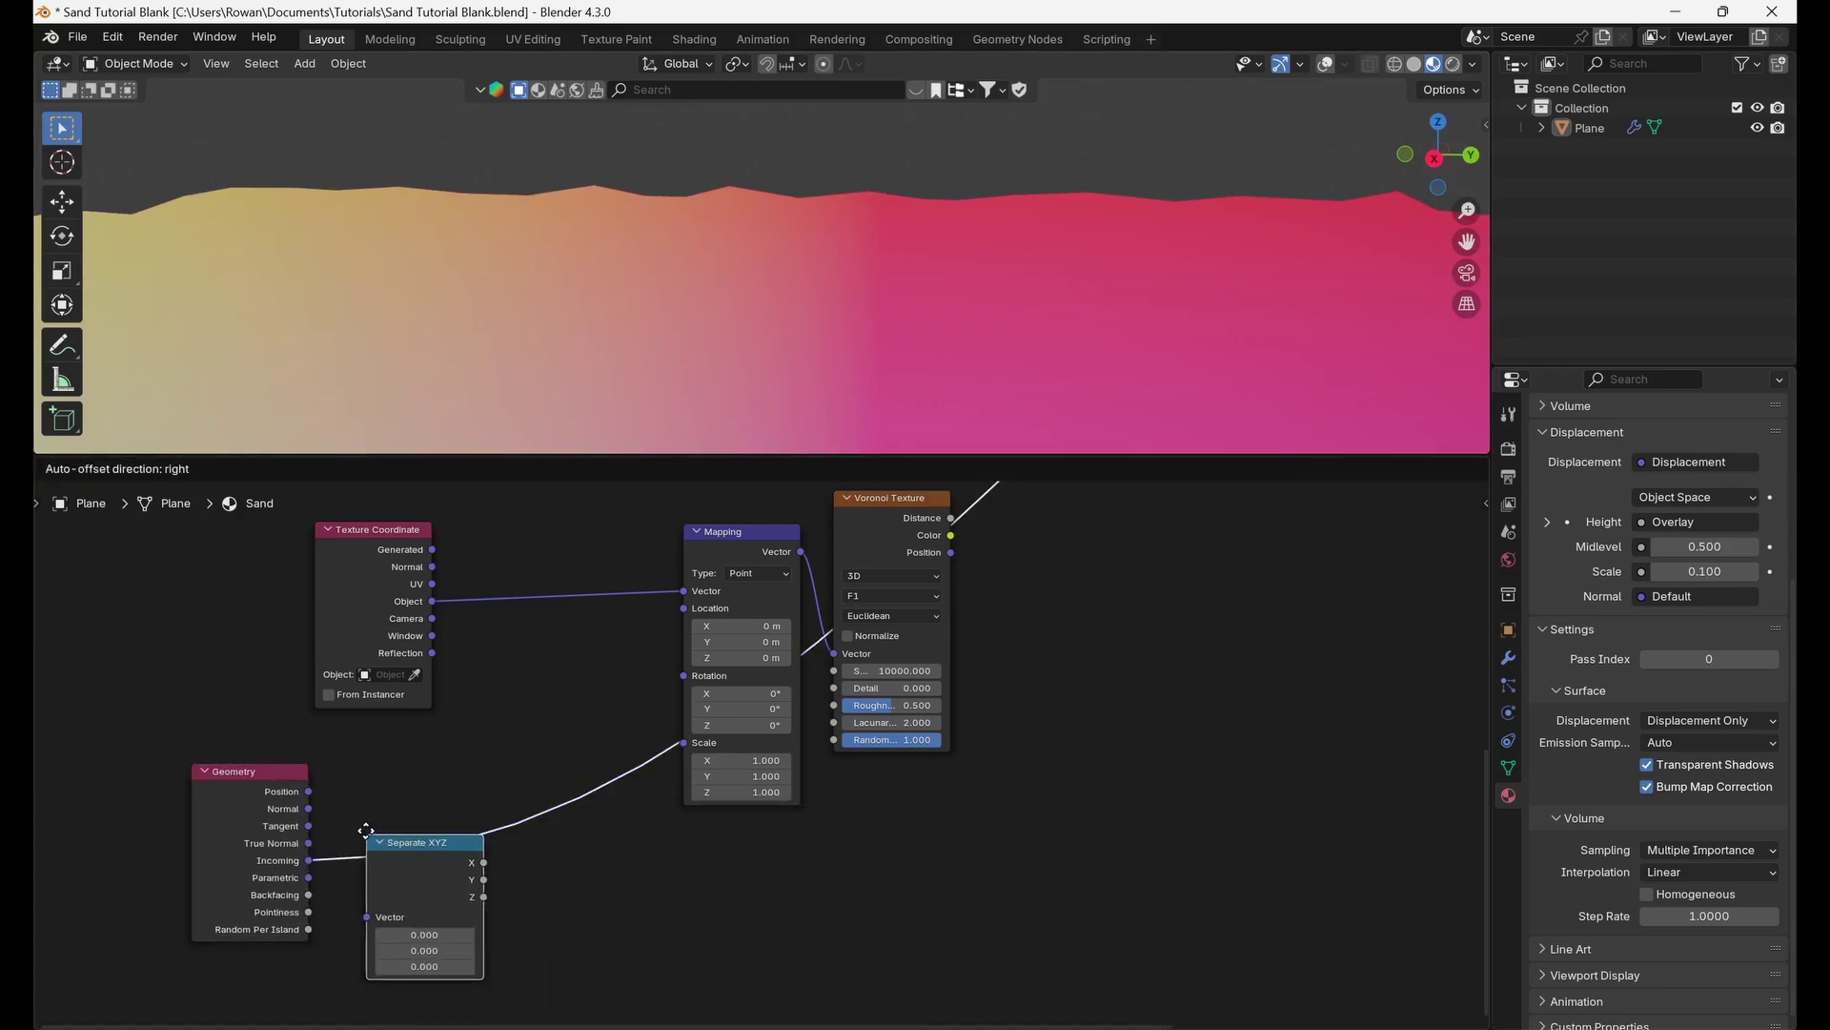
click(366, 830)
Insert a Combine XYZ node after Separate XYZ and connect only the Z output to its Z input.
key(shift+a)
text(COMBIO)
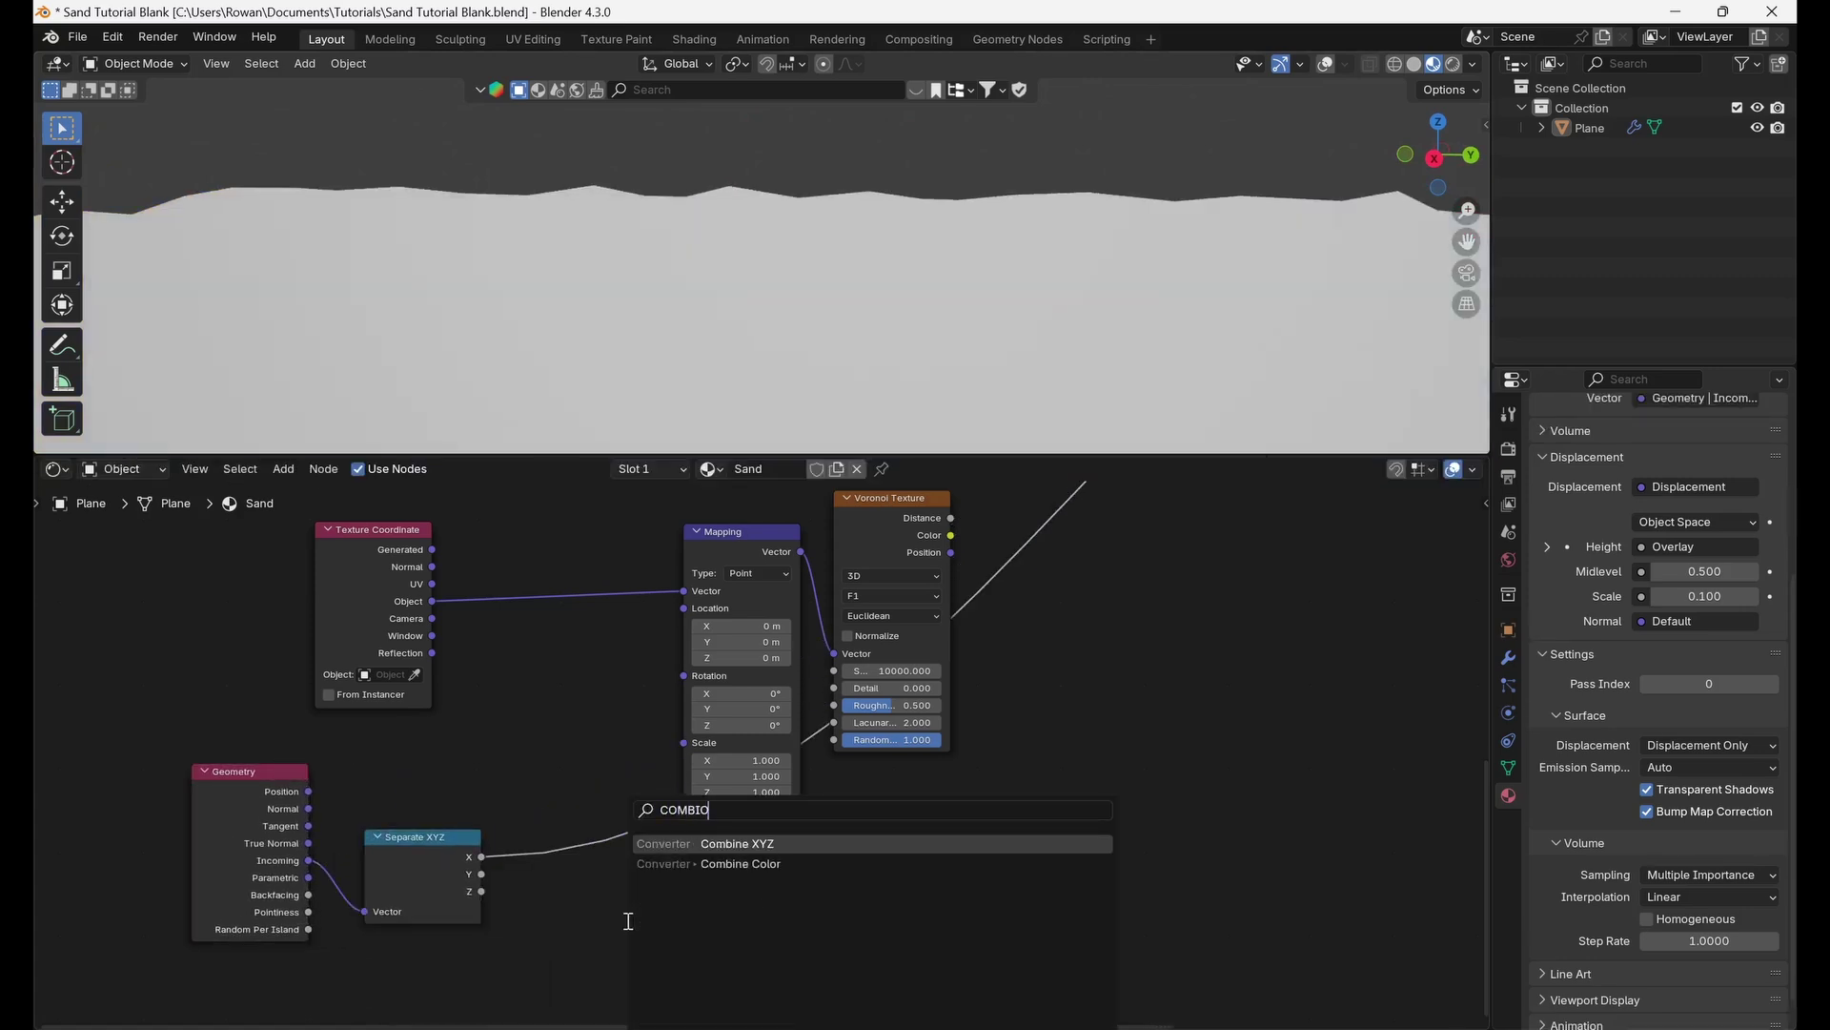
key(Return)
click(511, 858)
scroll(512, 882, up, 2)
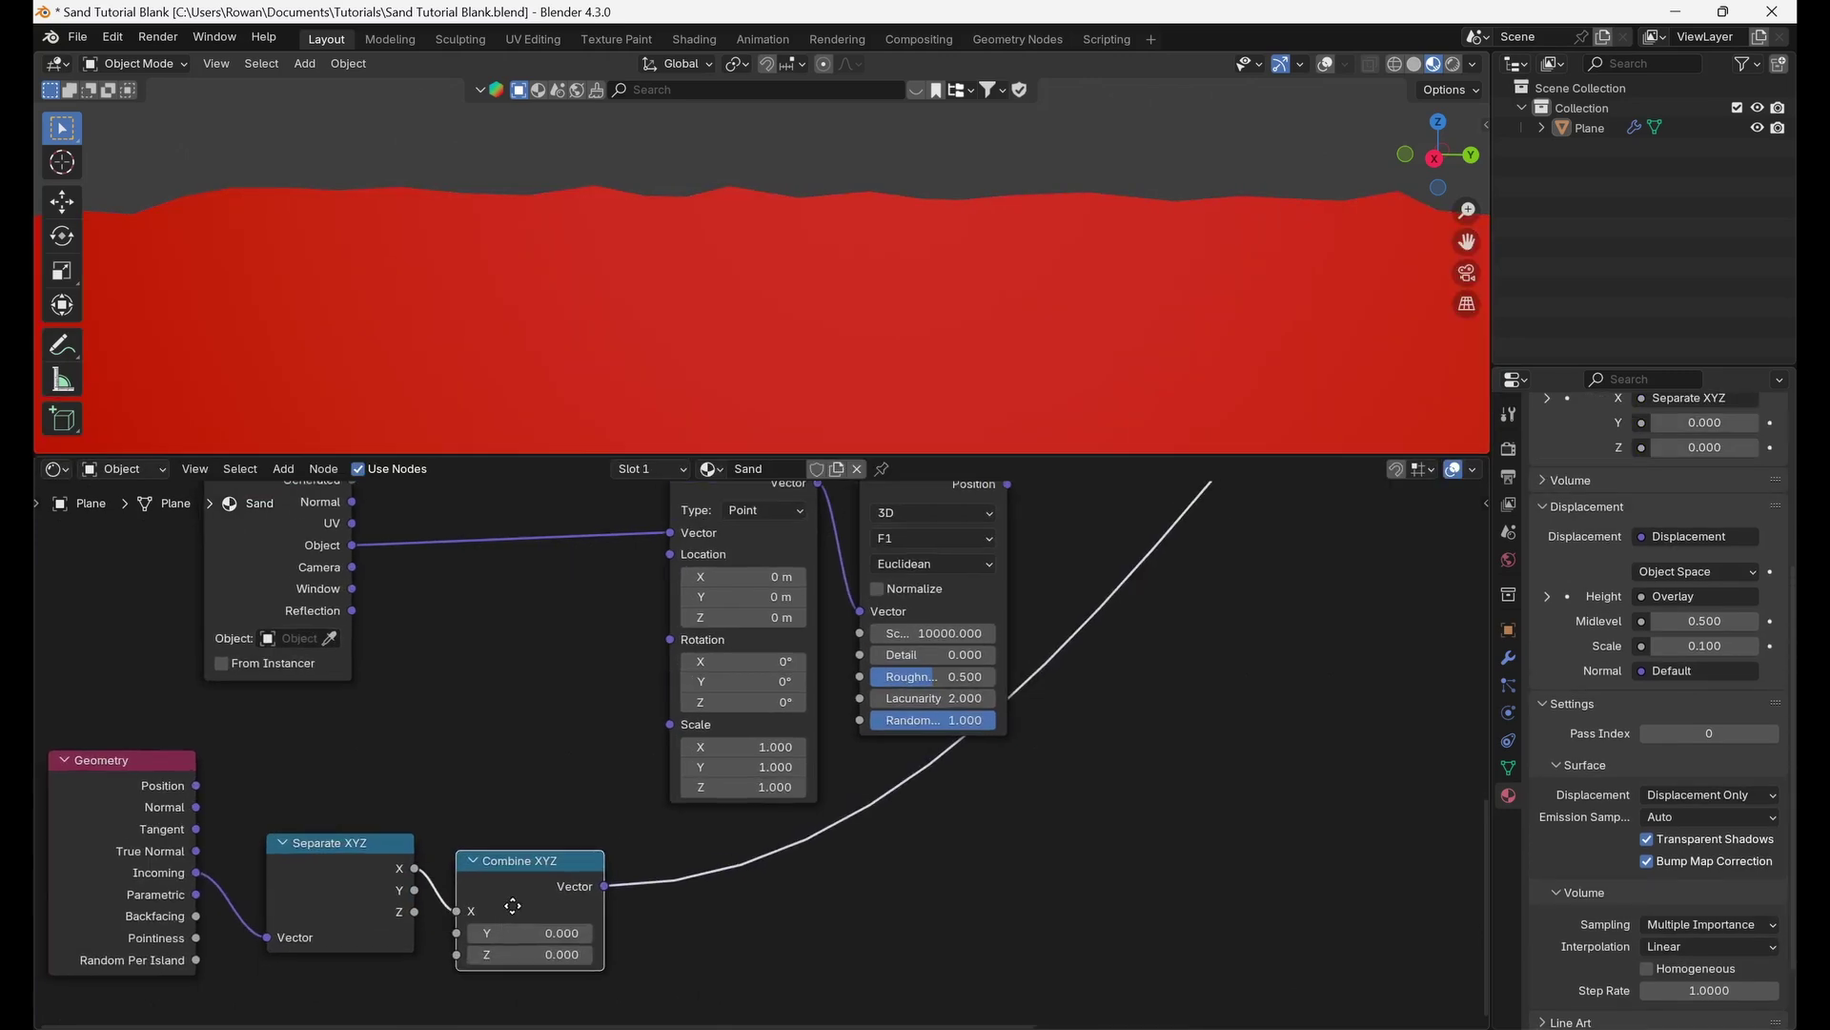
middle_drag(418, 912, 483, 846)
drag(507, 875, 506, 816)
Move the Geometry, Separate XYZ and Combine XYZ nodes together away from the Mapping node.
scroll(486, 810, down, 2)
drag(303, 746, 667, 839)
key(g)
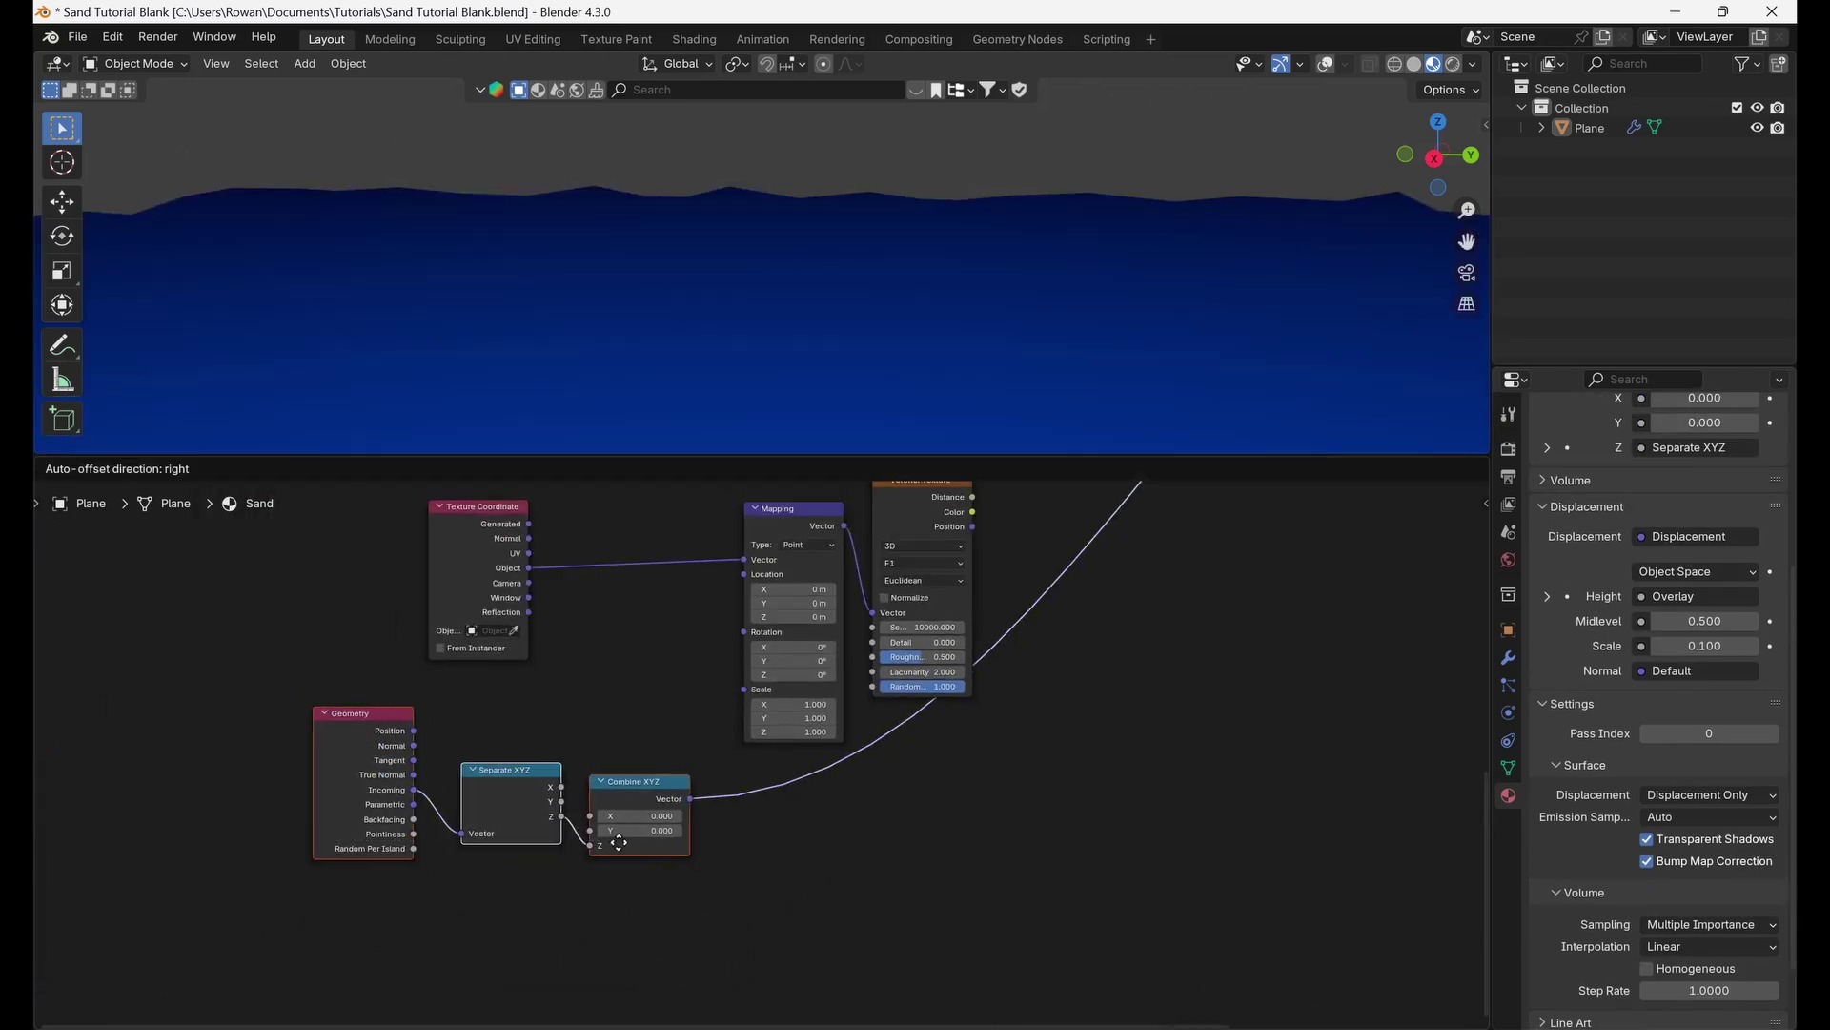
click(511, 830)
click(597, 835)
Insert a Mix Color node between Texture Coordinate and Mapping, and connect the Combine XYZ vector to its B input.
key(shift+a)
text(mix co)
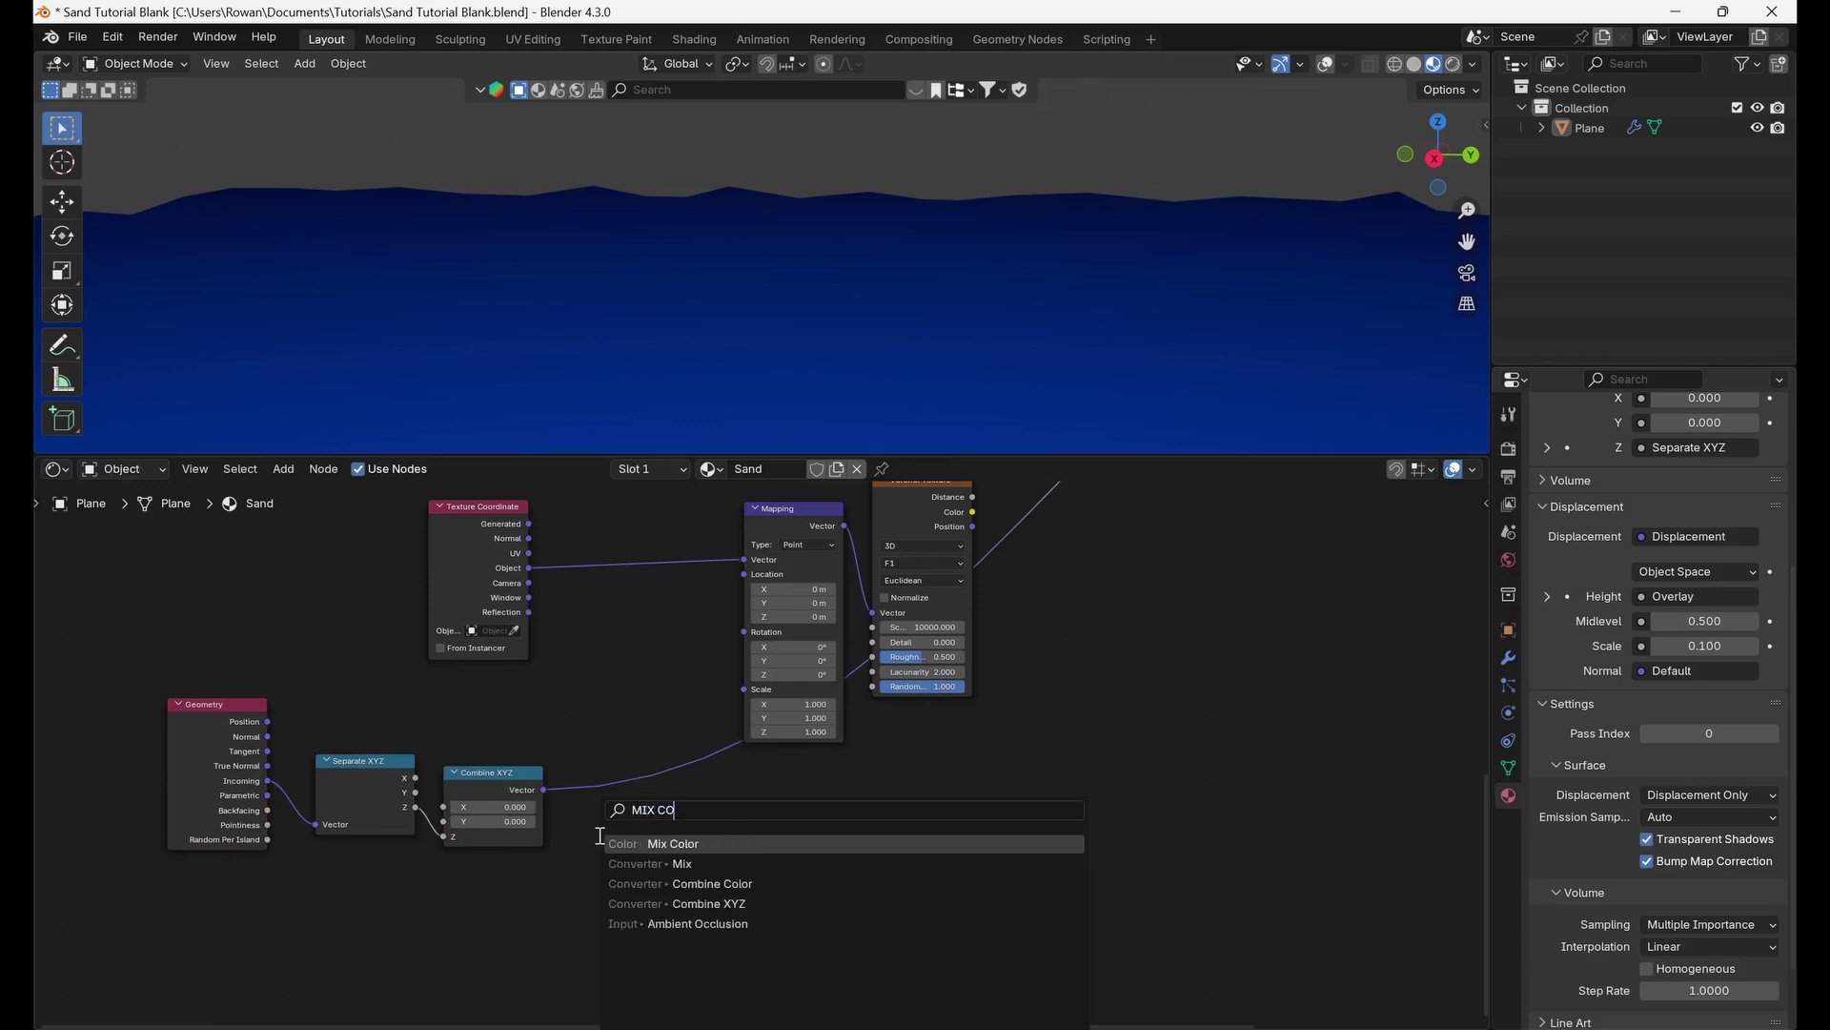
key(Return)
click(624, 497)
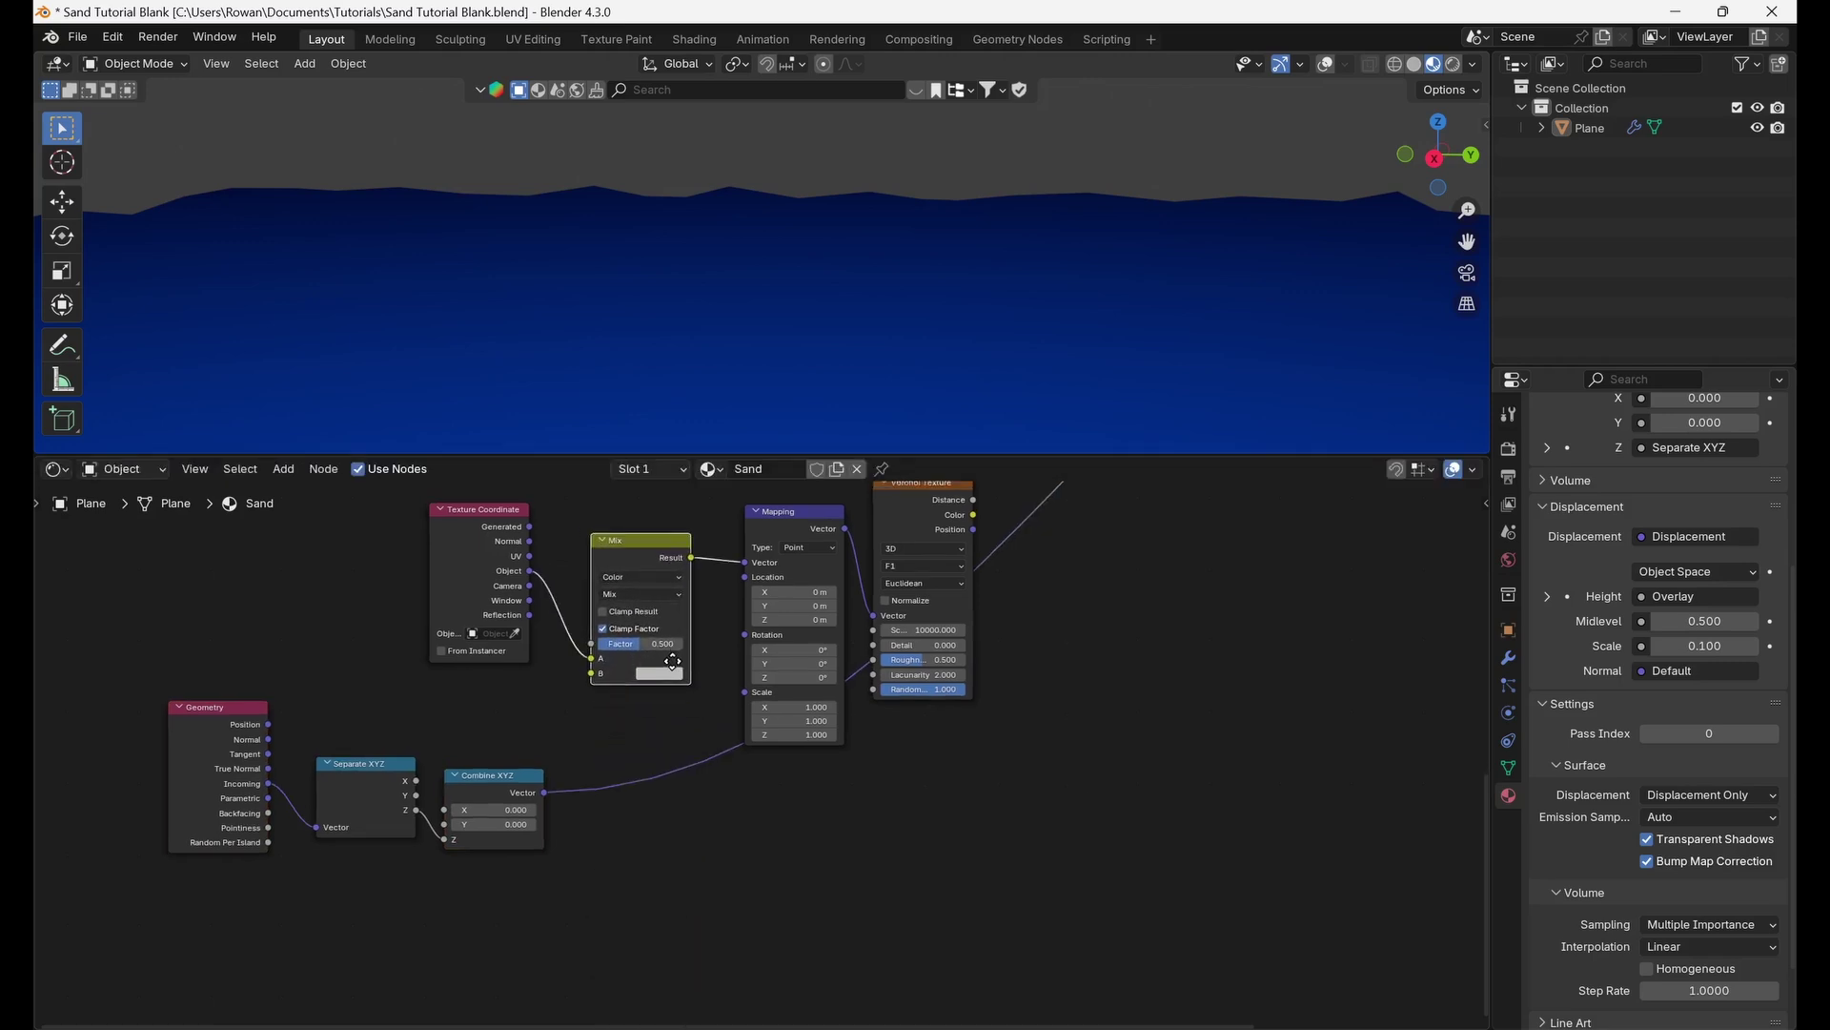
scroll(672, 717, up, 2)
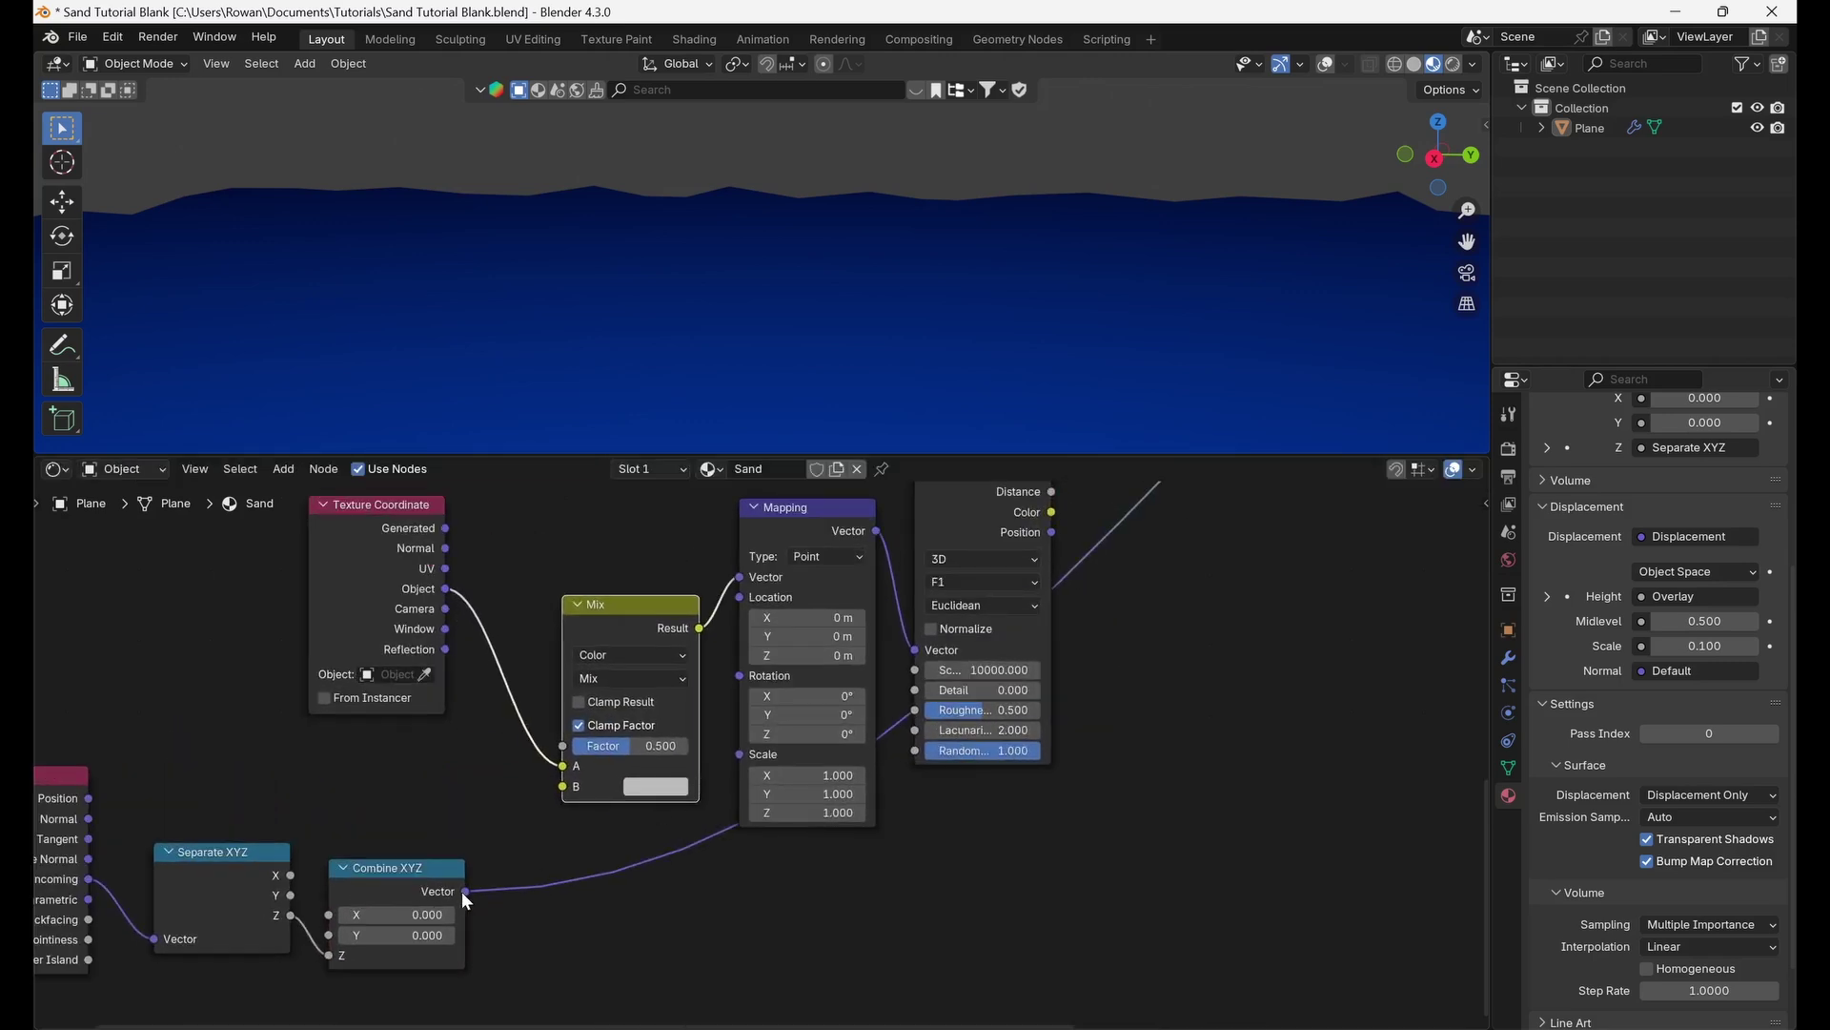
drag(464, 892, 563, 789)
Preview the second Voronoi Texture's color on the surface and set the coordinate Mix node's factor to 0.05.
middle_drag(671, 855, 590, 930)
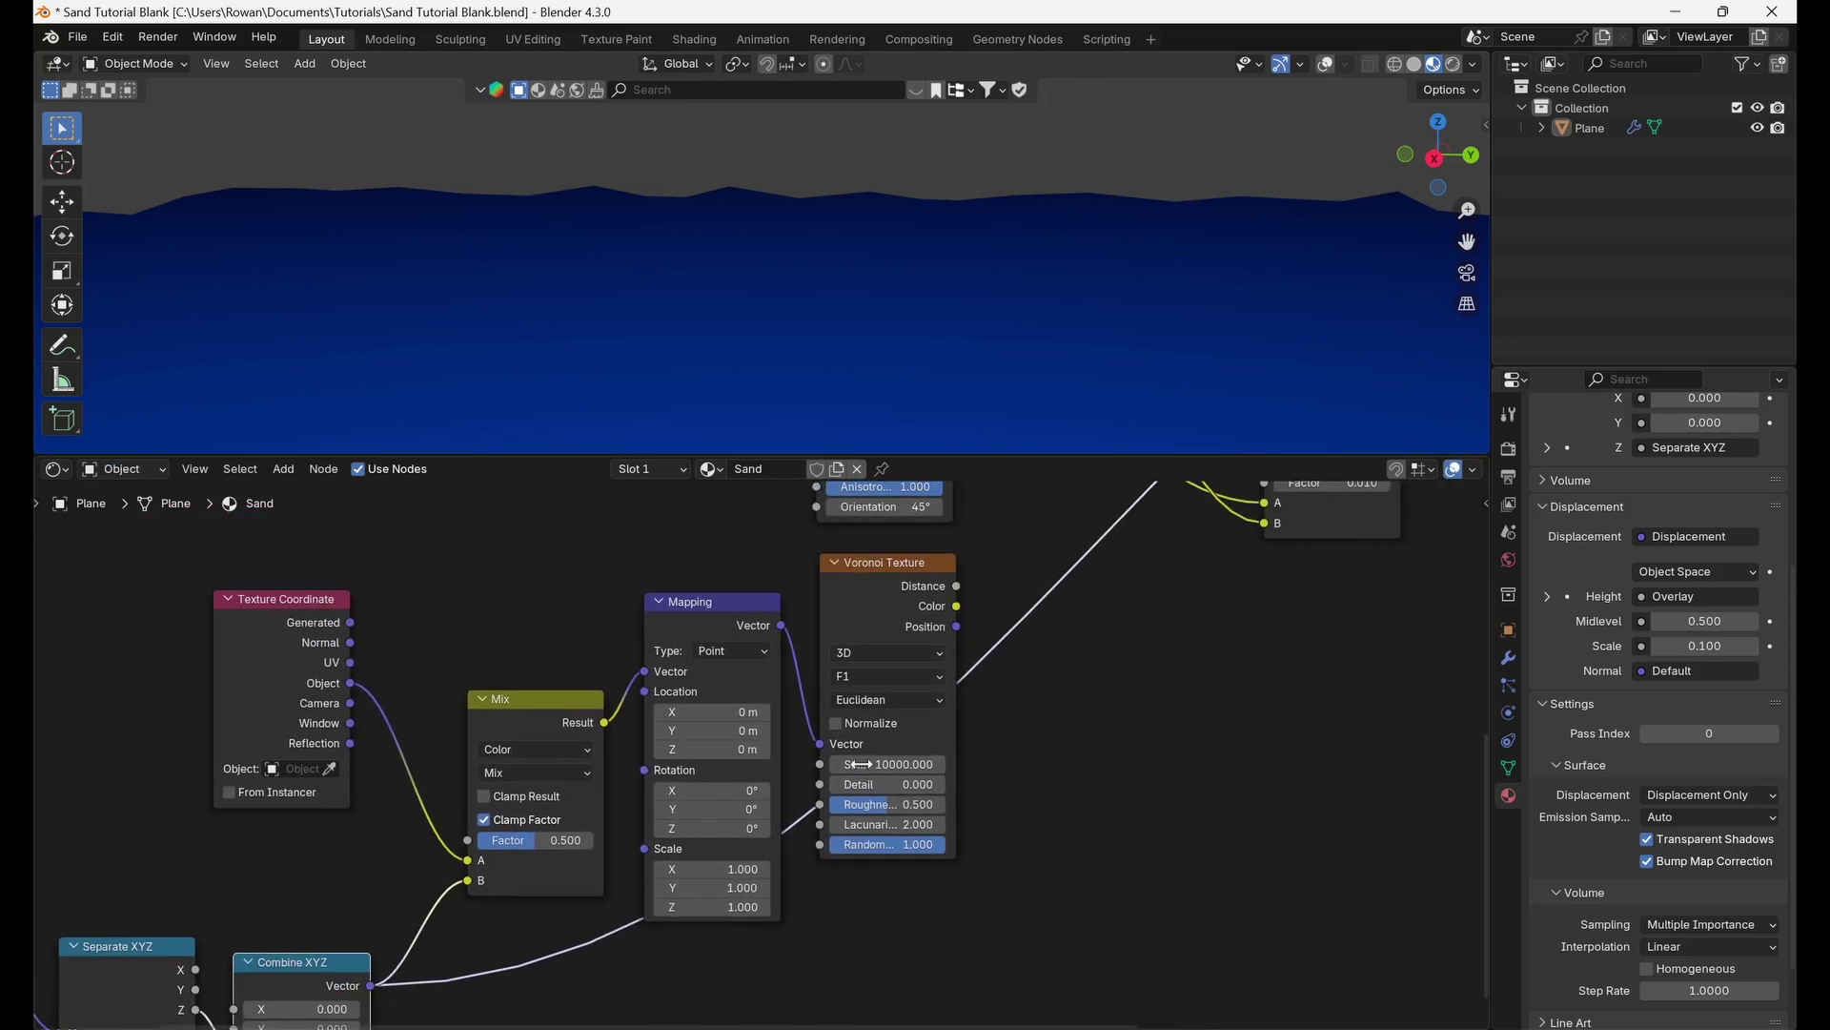
drag(925, 606, 926, 604)
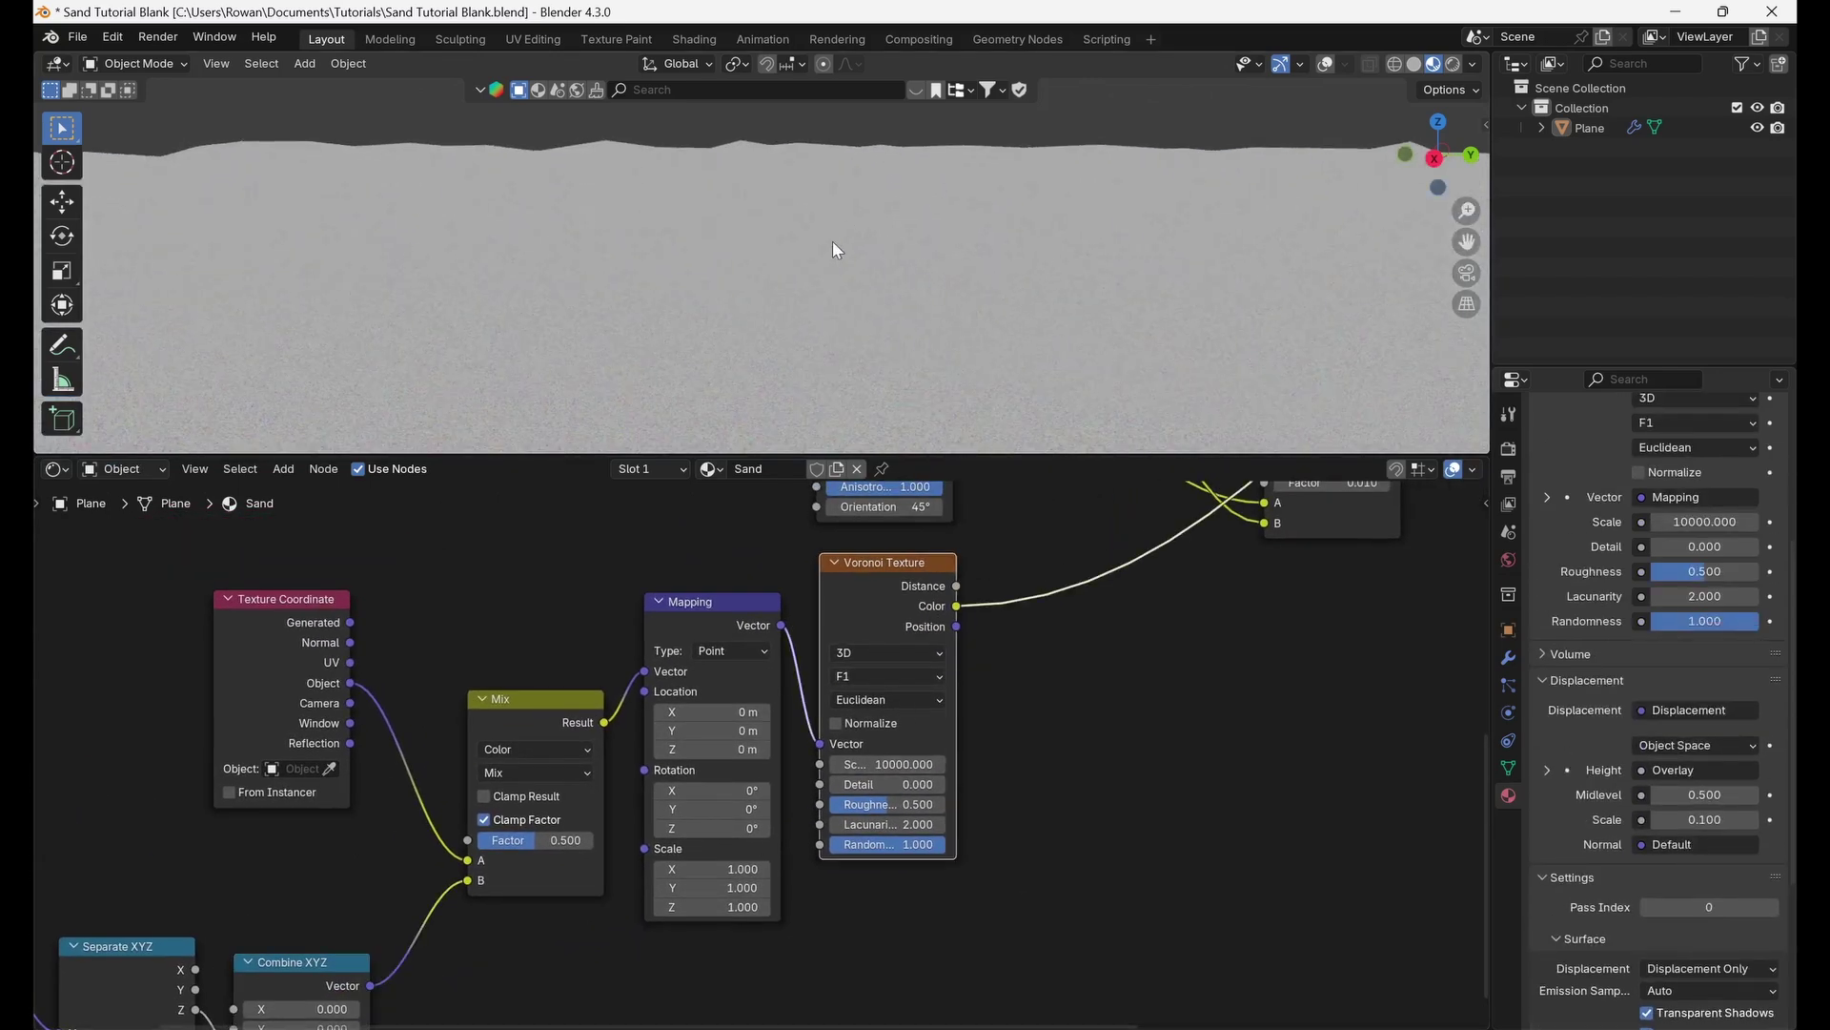
middle_drag(793, 295, 834, 342)
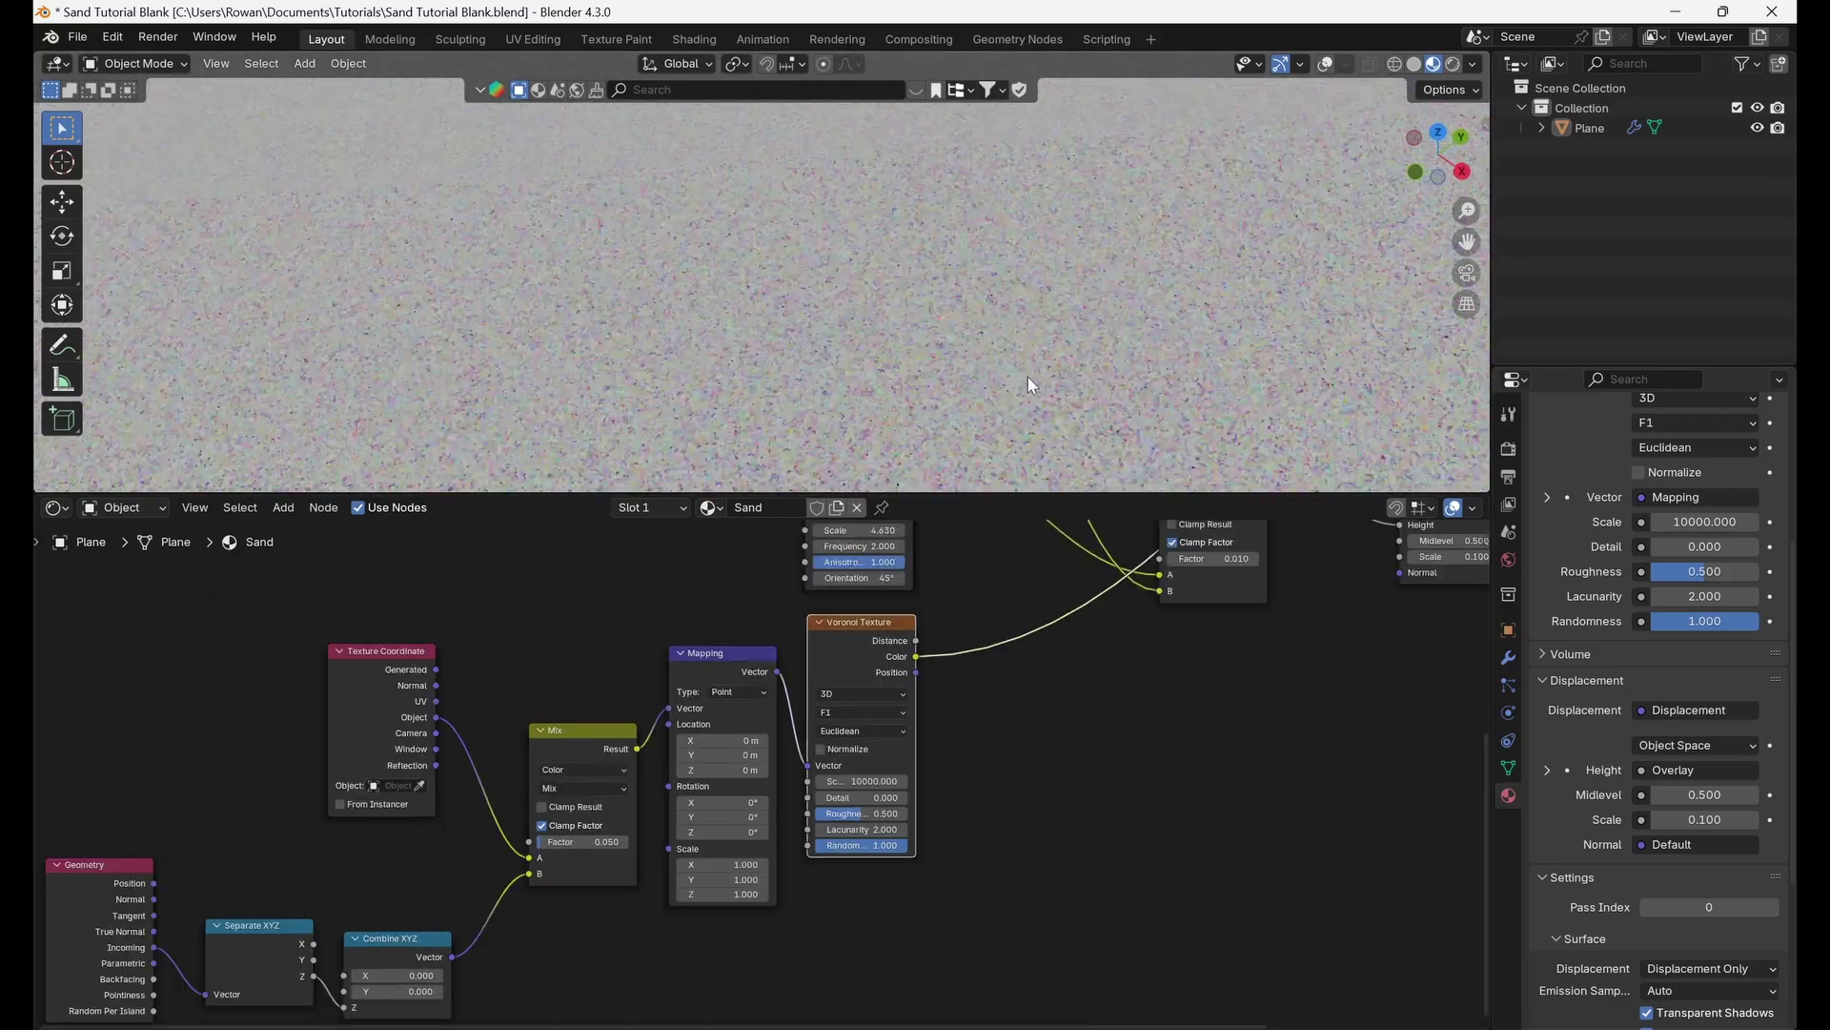
middle_drag(1027, 378, 981, 374)
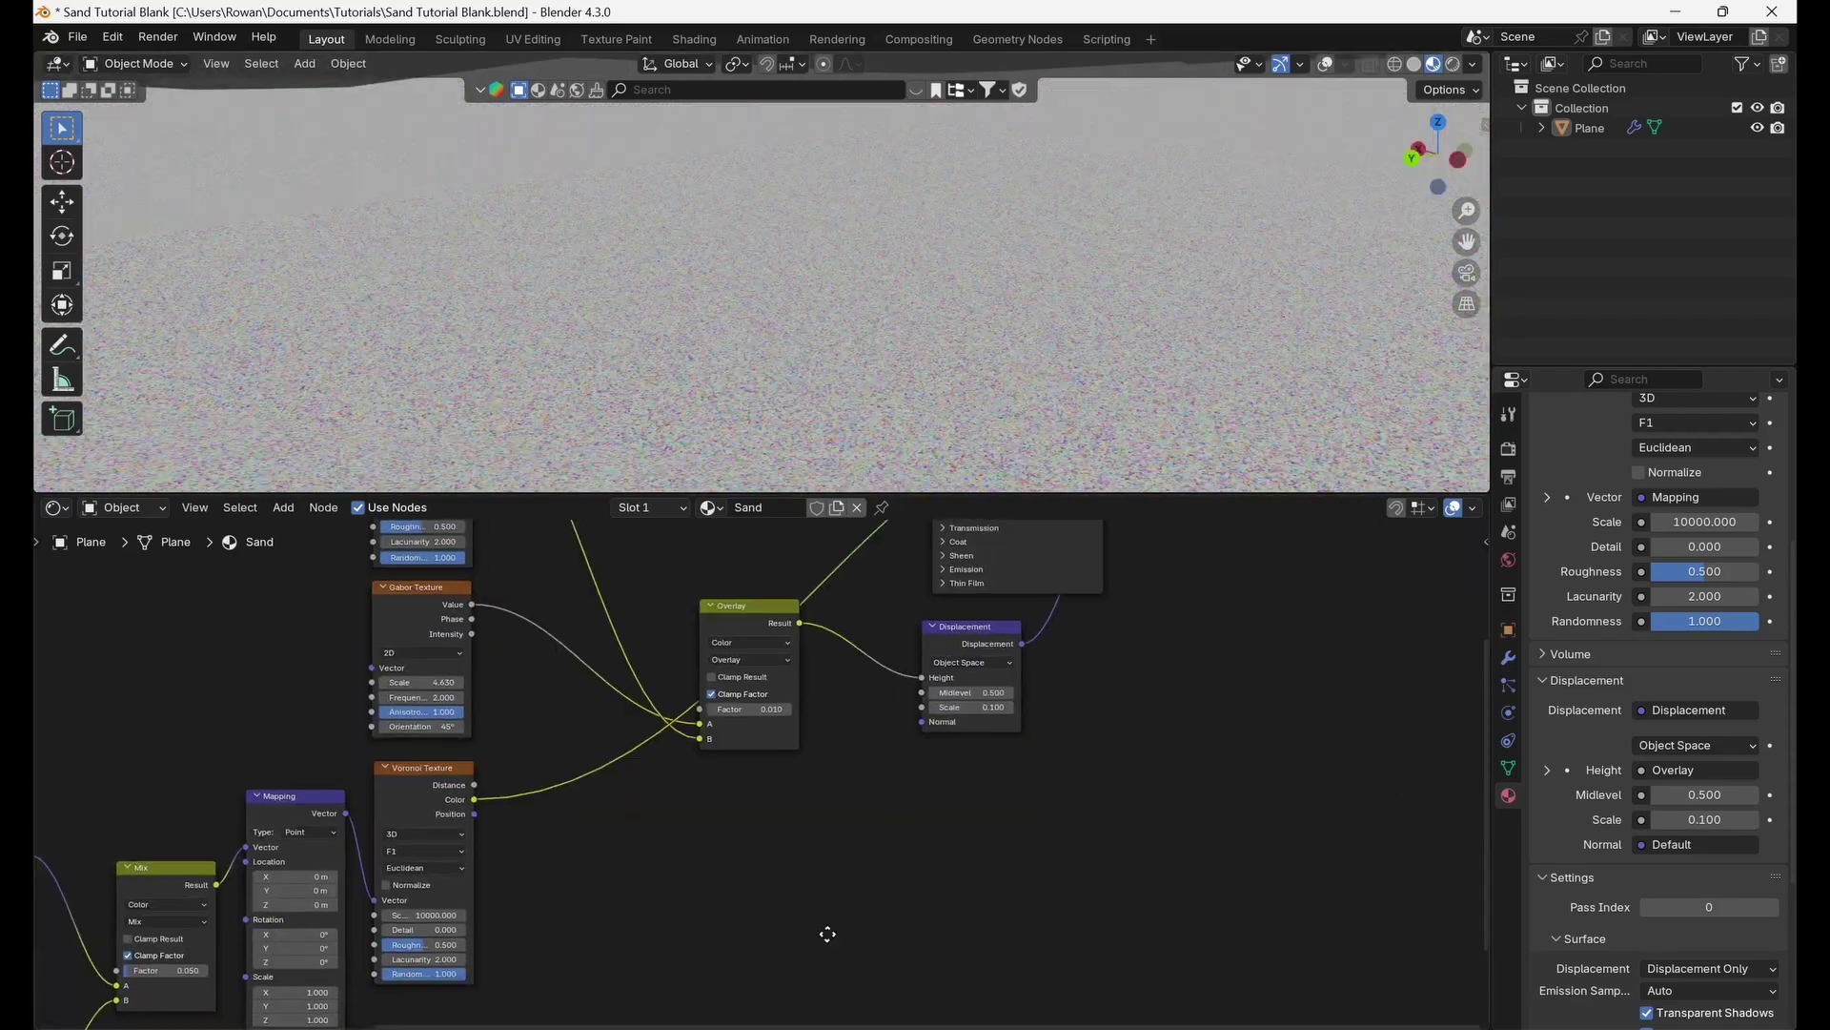
Insert a Color Ramp after the second Voronoi Texture and bring its stops close together, with the white stop at 0.846.
middle_drag(828, 934, 818, 899)
key(shift+a)
text(COLOR)
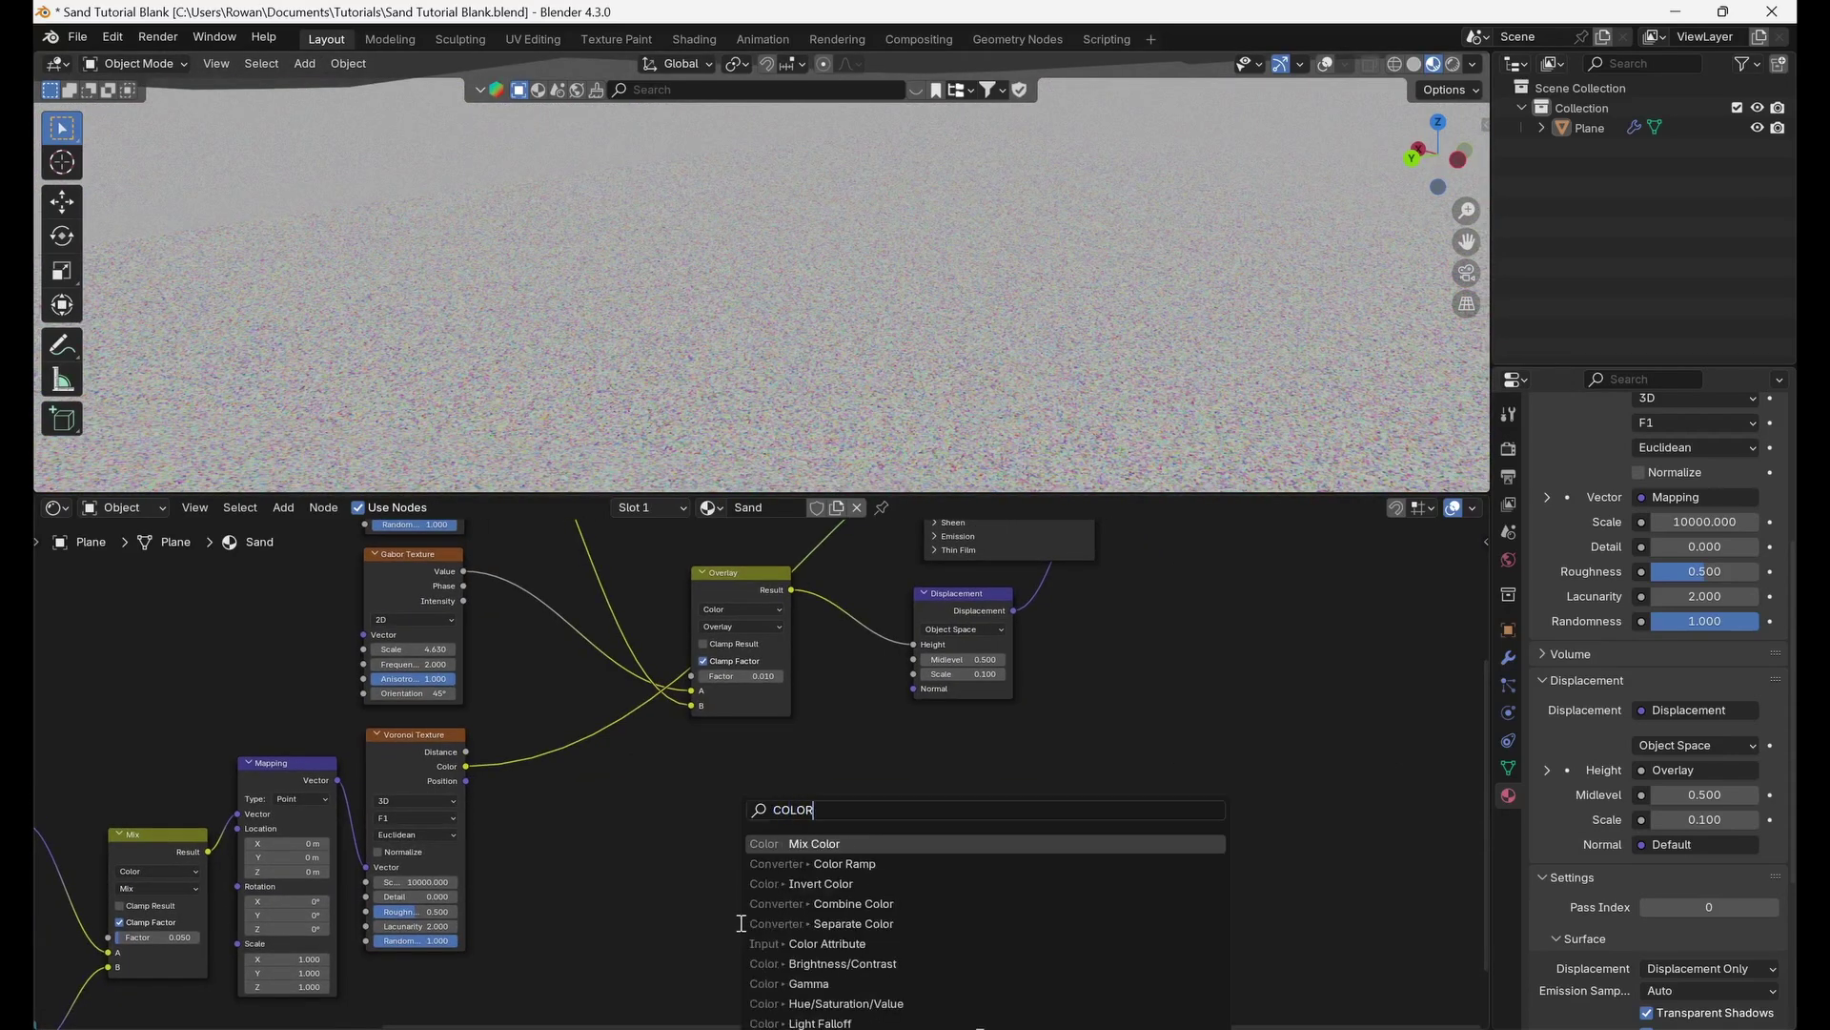
key(Down)
key(Return)
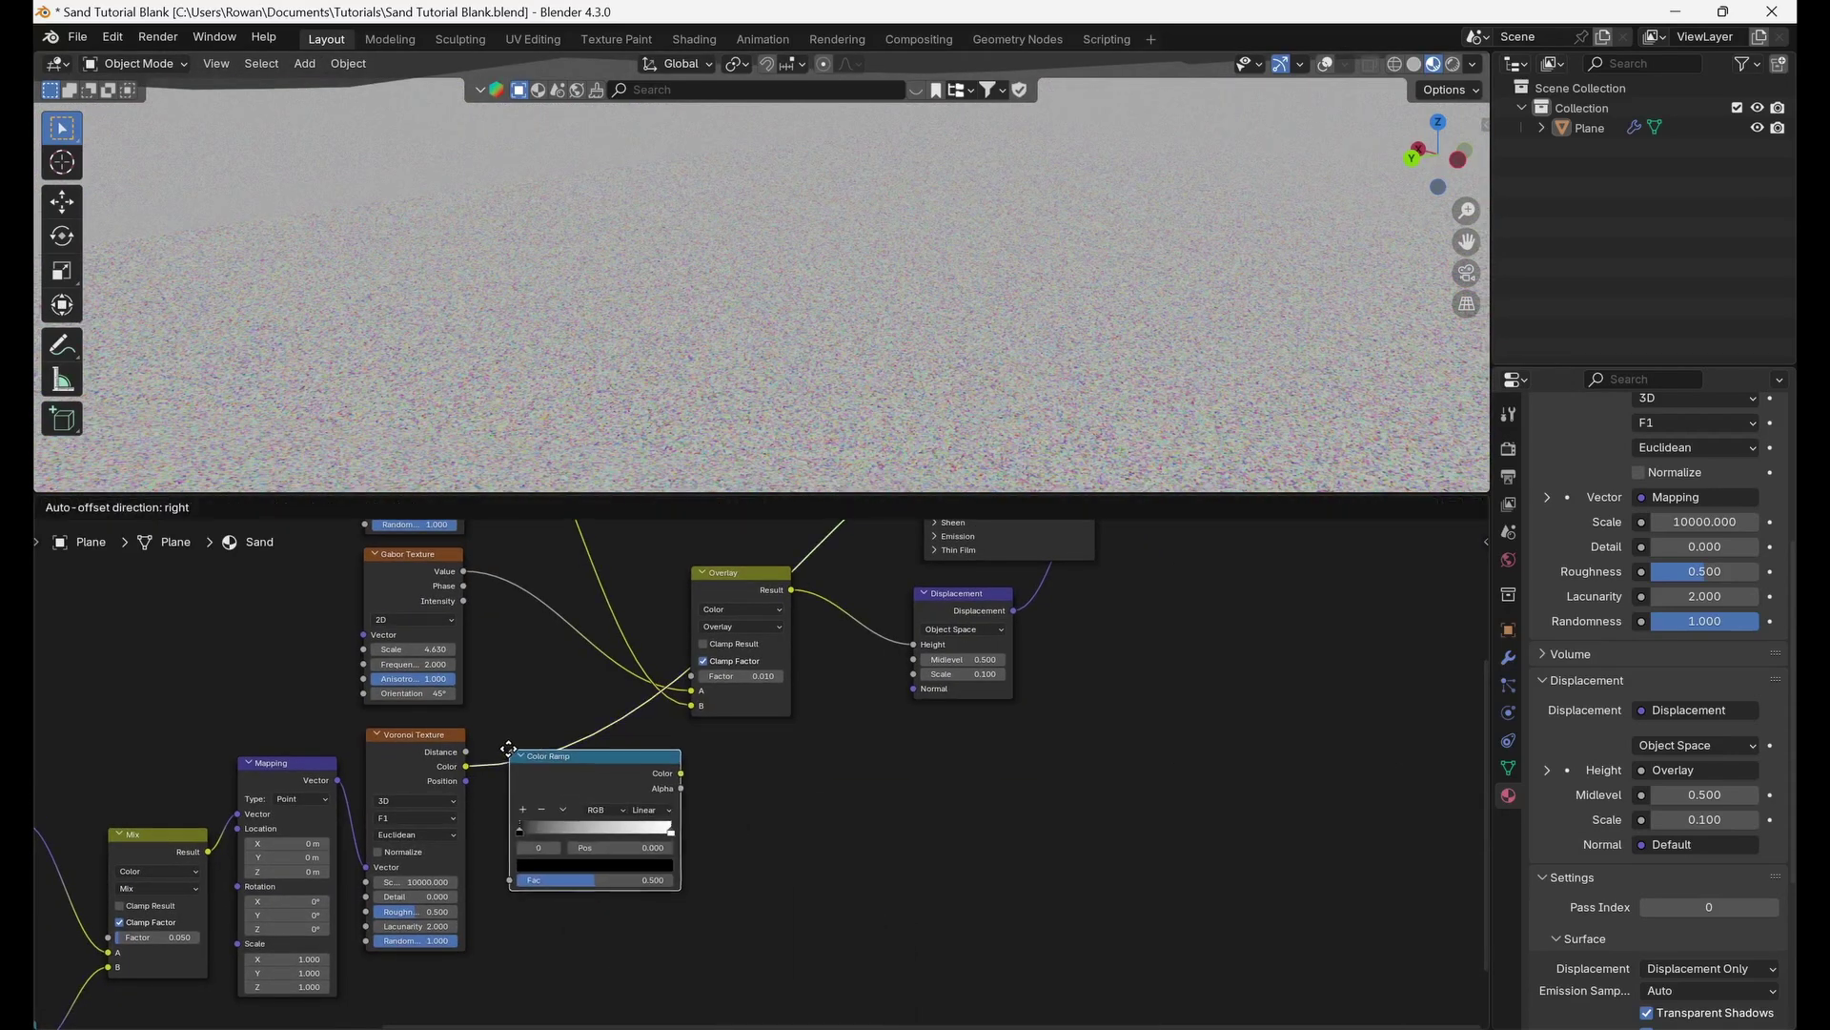
click(505, 748)
scroll(580, 790, up, 1)
drag(543, 818, 704, 826)
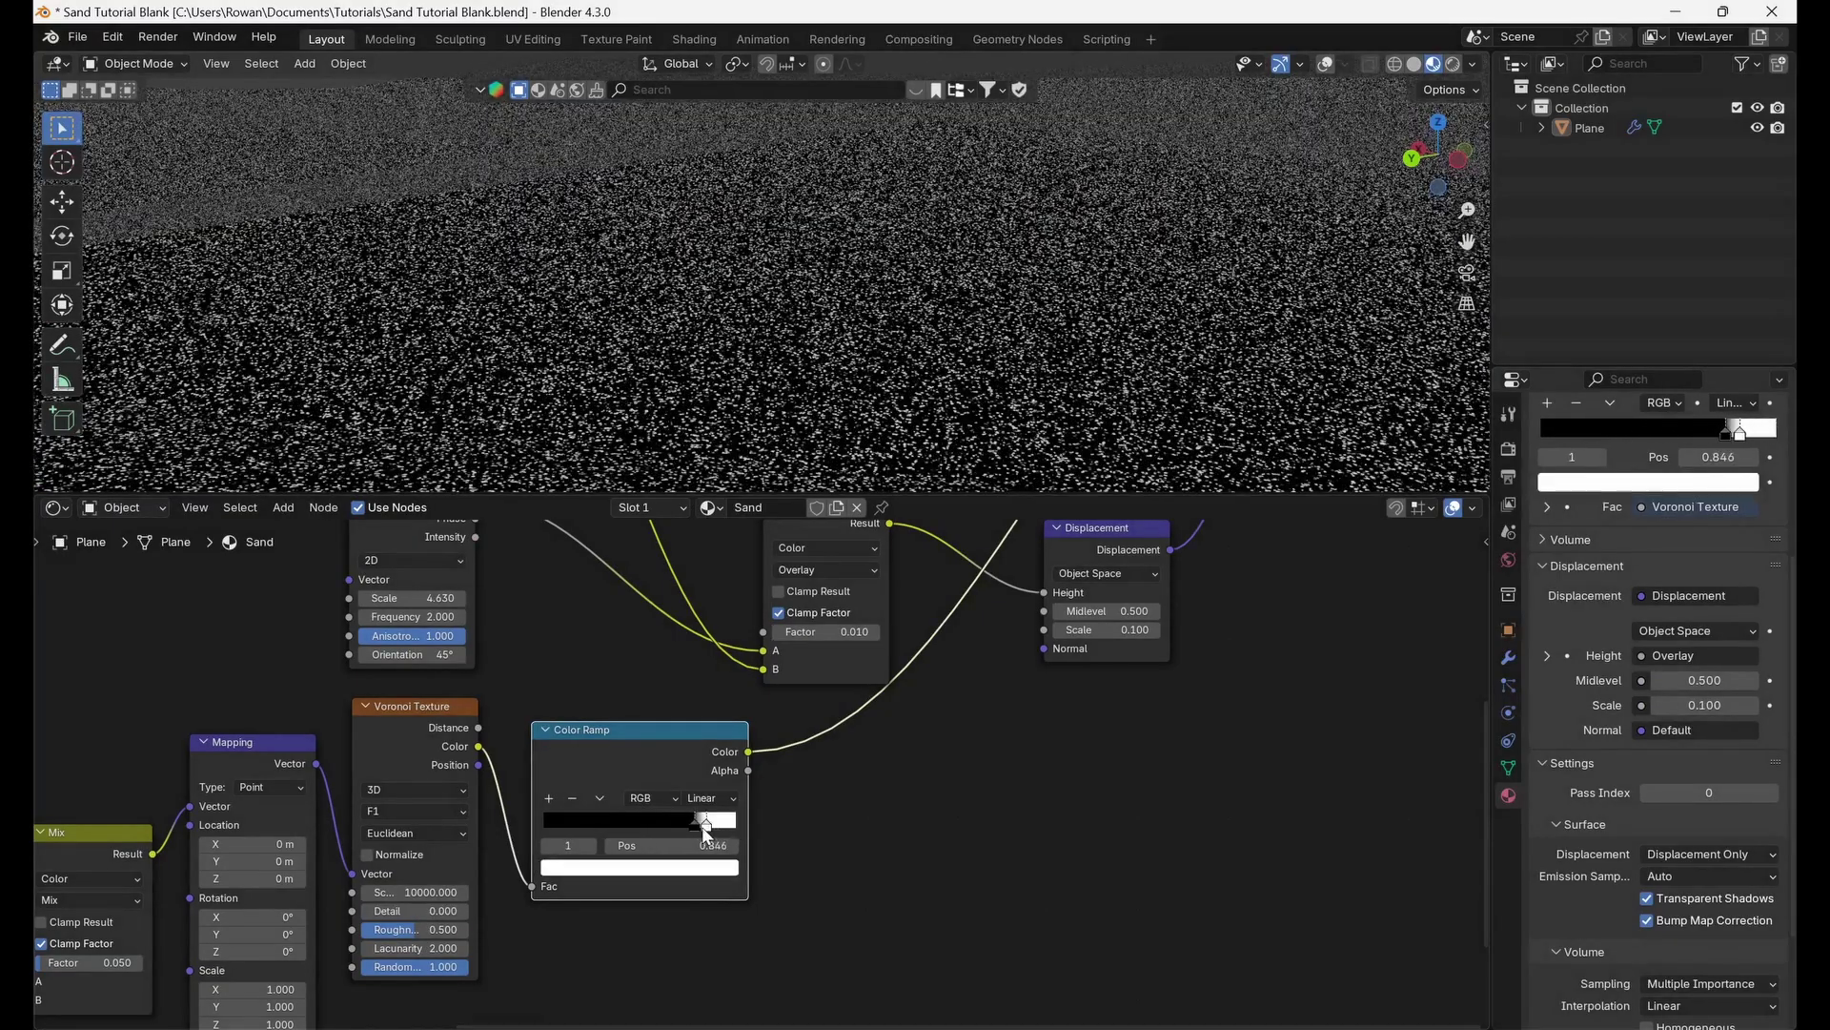
Insert an Invert Color node on the new Color Ramp's color output.
key(shift+a)
text(invert)
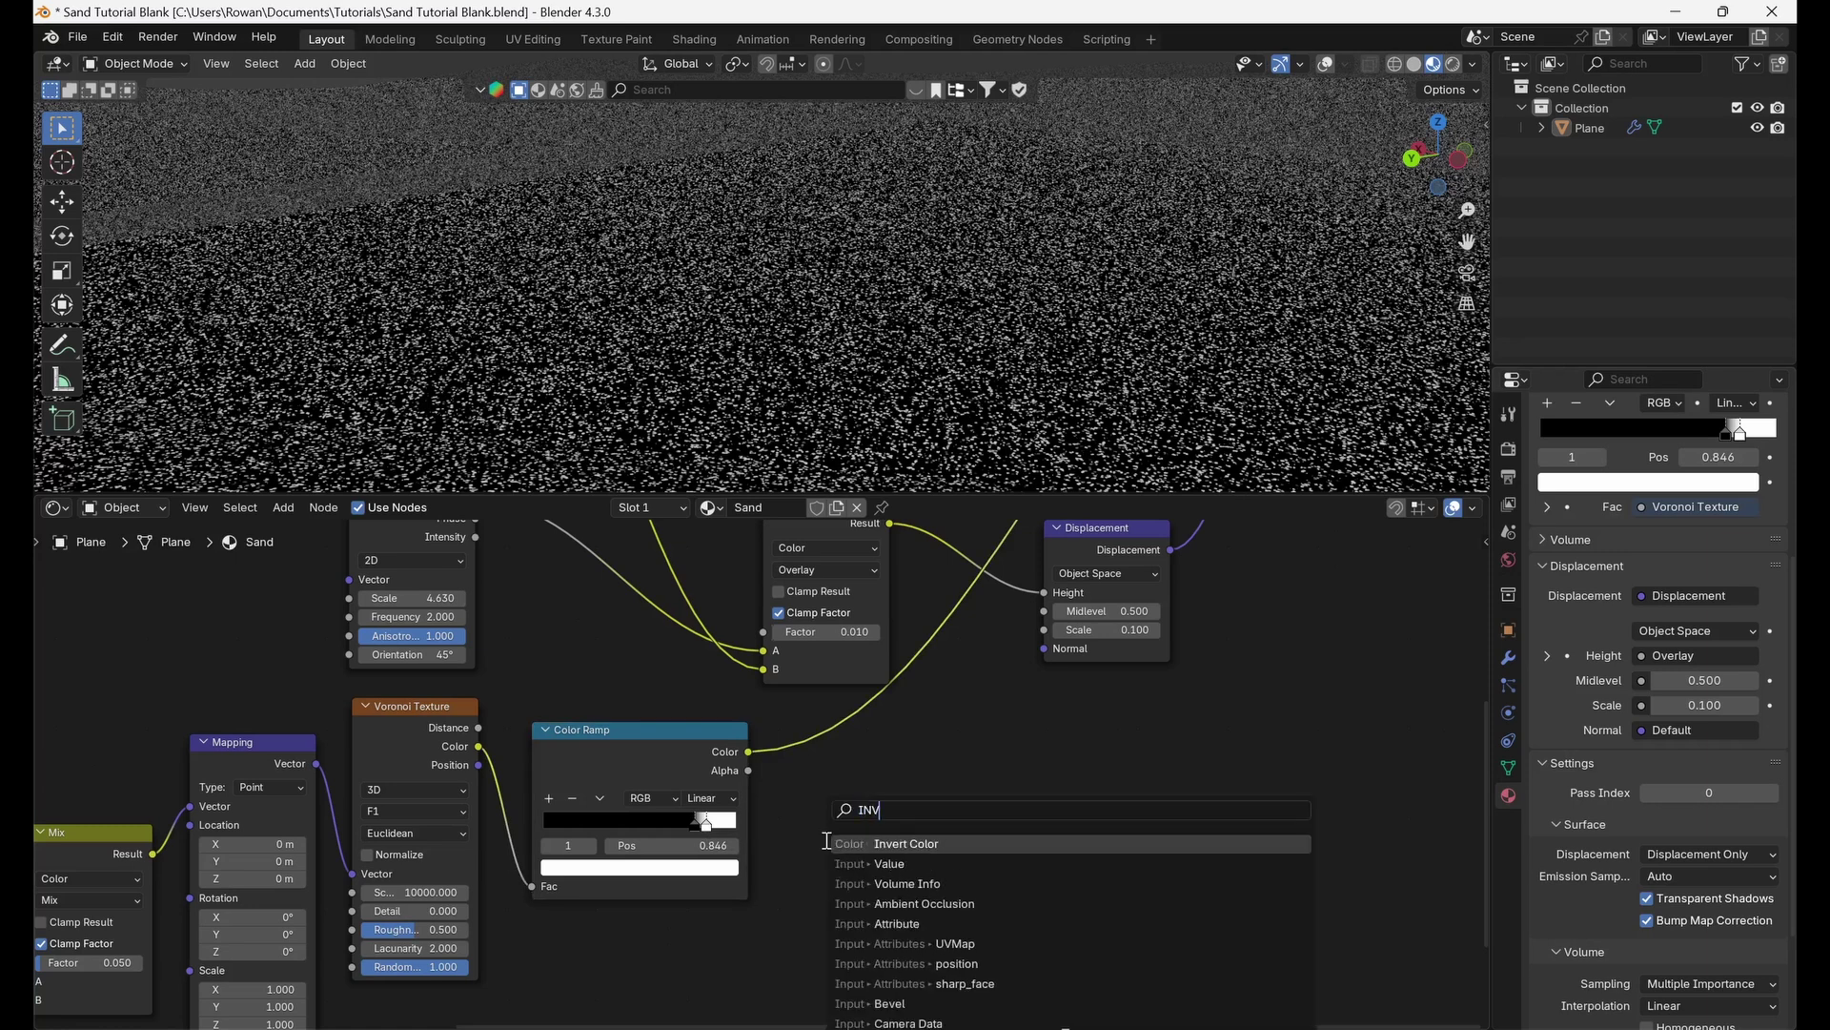
key(Return)
click(780, 730)
Connect the Invert Color output to the Principled BSDF's roughness.
middle_drag(1030, 690, 838, 894)
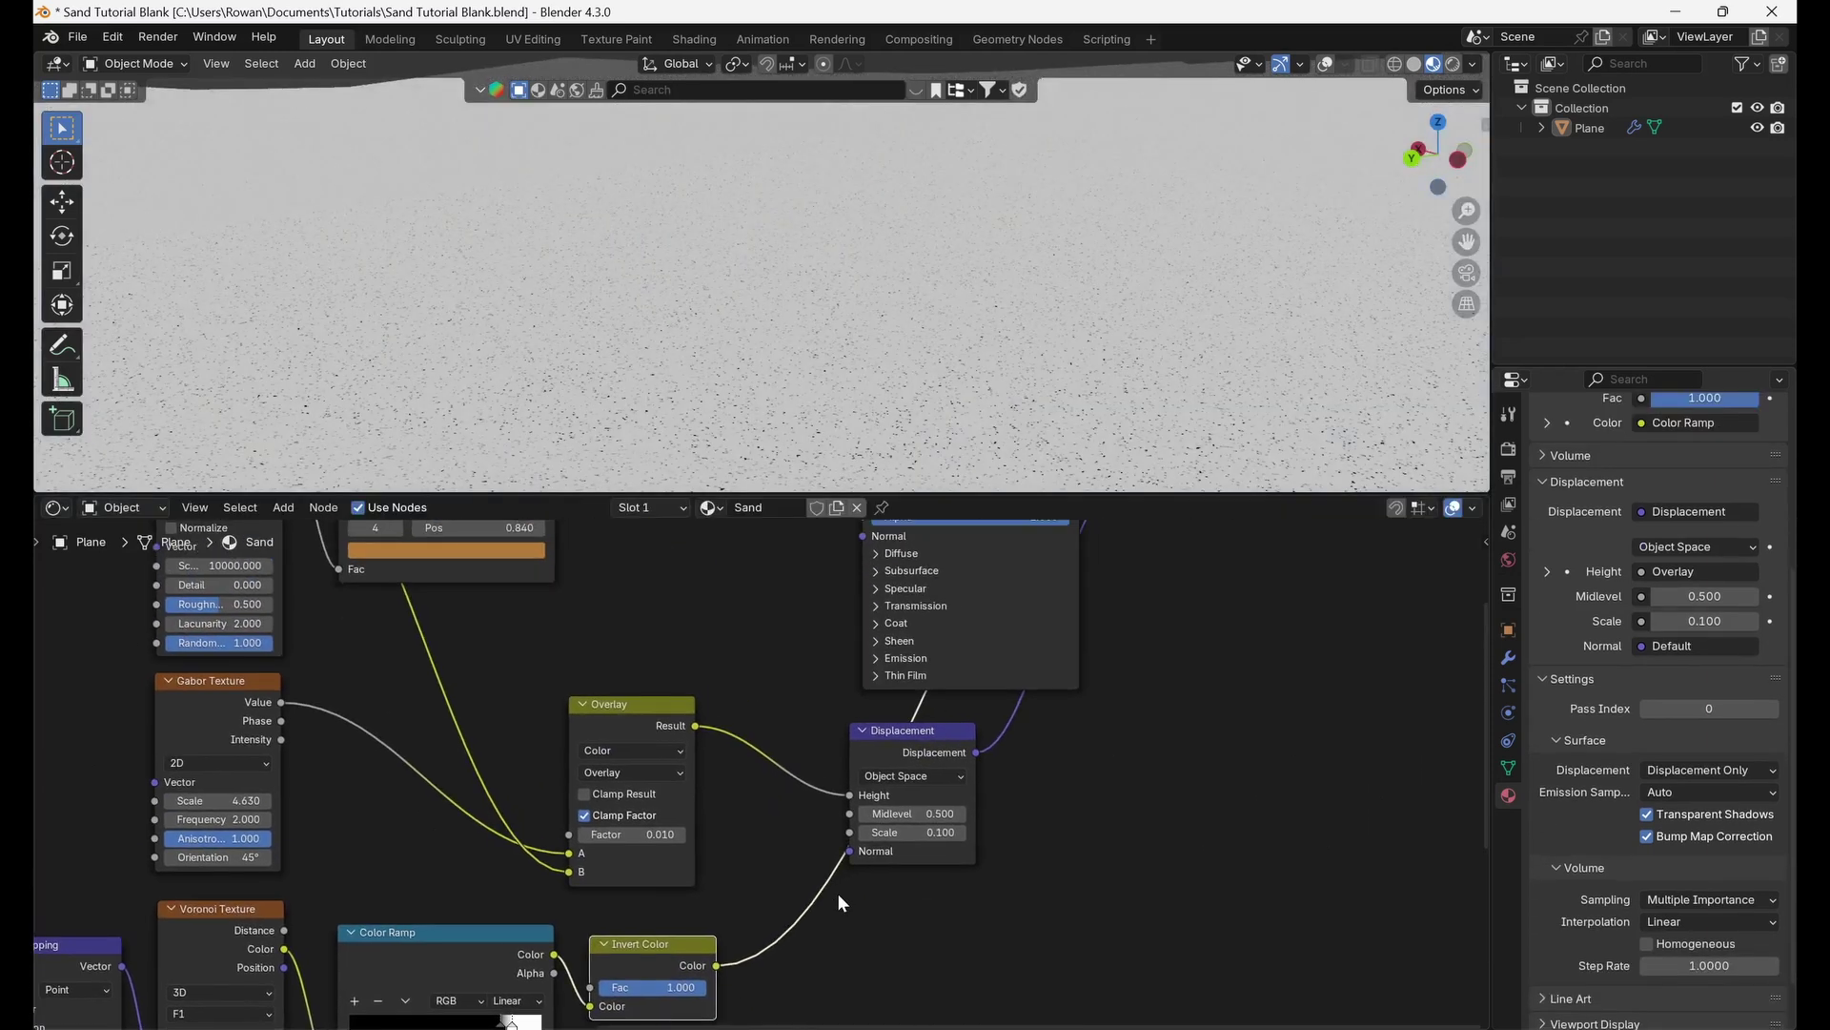
scroll(838, 894, down, 2)
drag(809, 538, 835, 677)
middle_drag(1039, 870, 1024, 818)
Examine the grain pattern up close and the sunlit dunes in the rendered view.
shift+middle_drag(812, 382, 822, 345)
scroll(817, 358, up, 3)
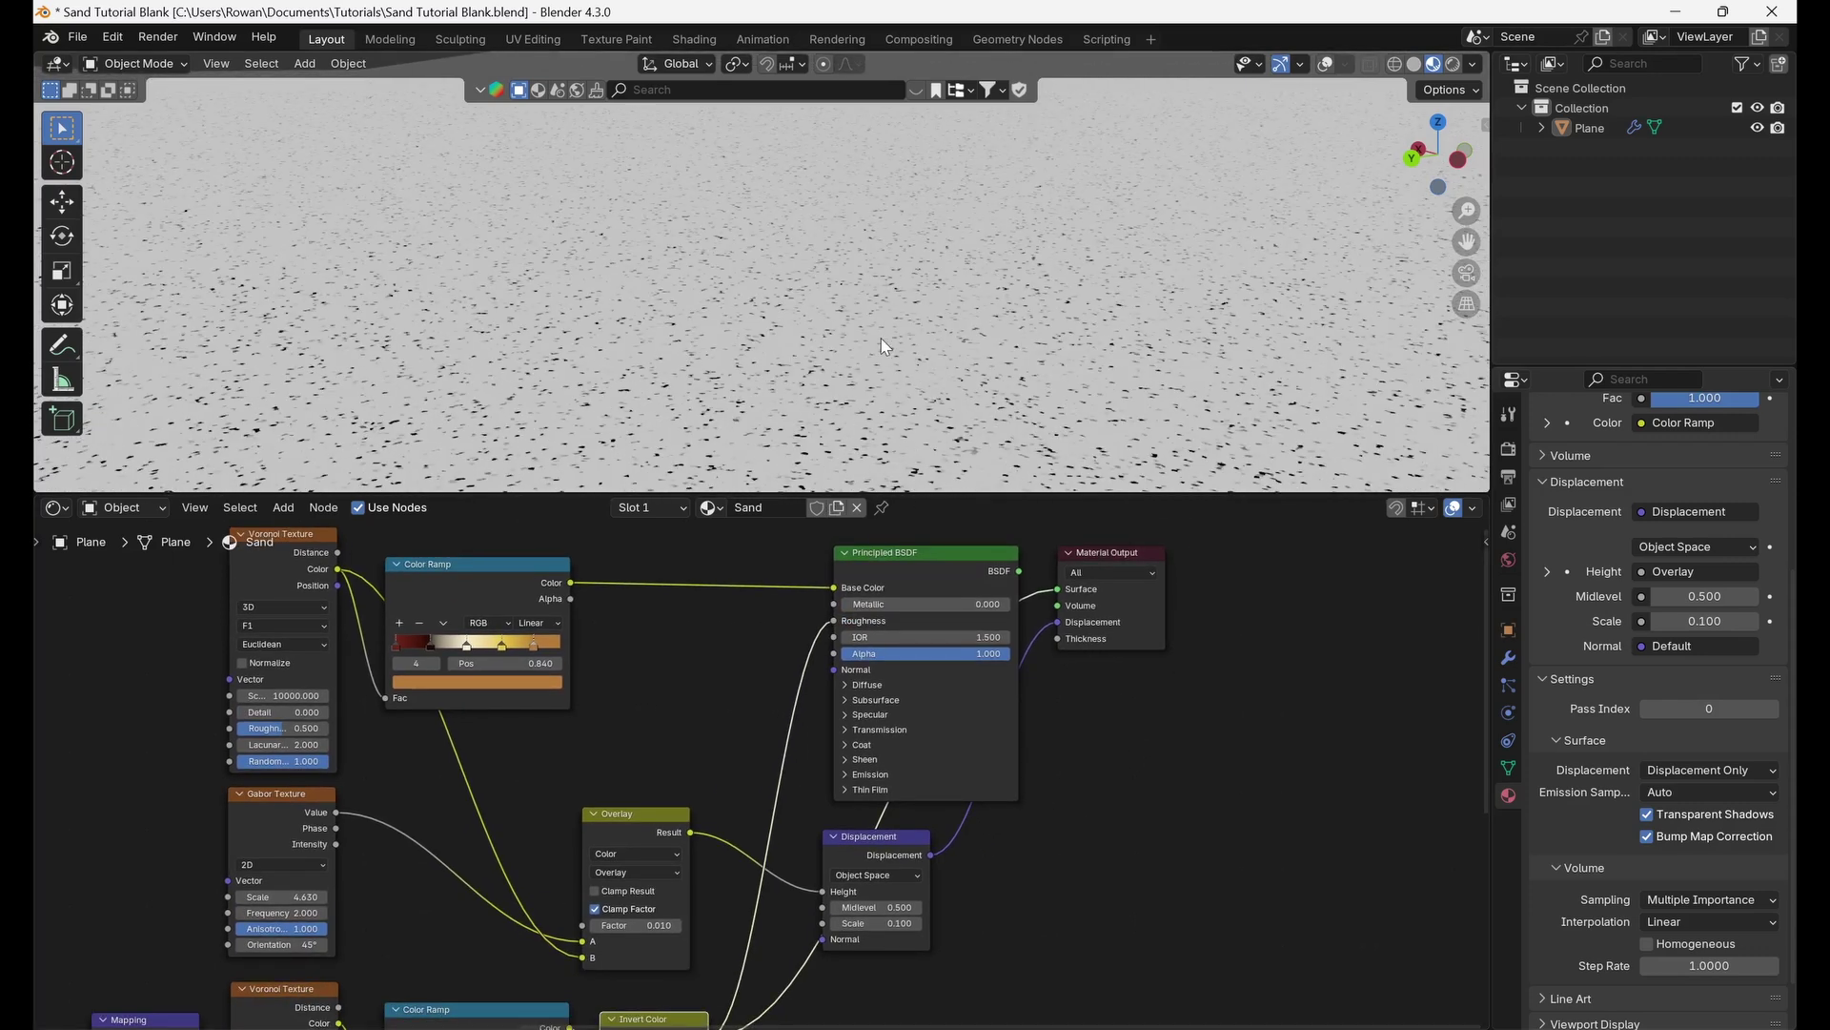
middle_drag(882, 339, 886, 386)
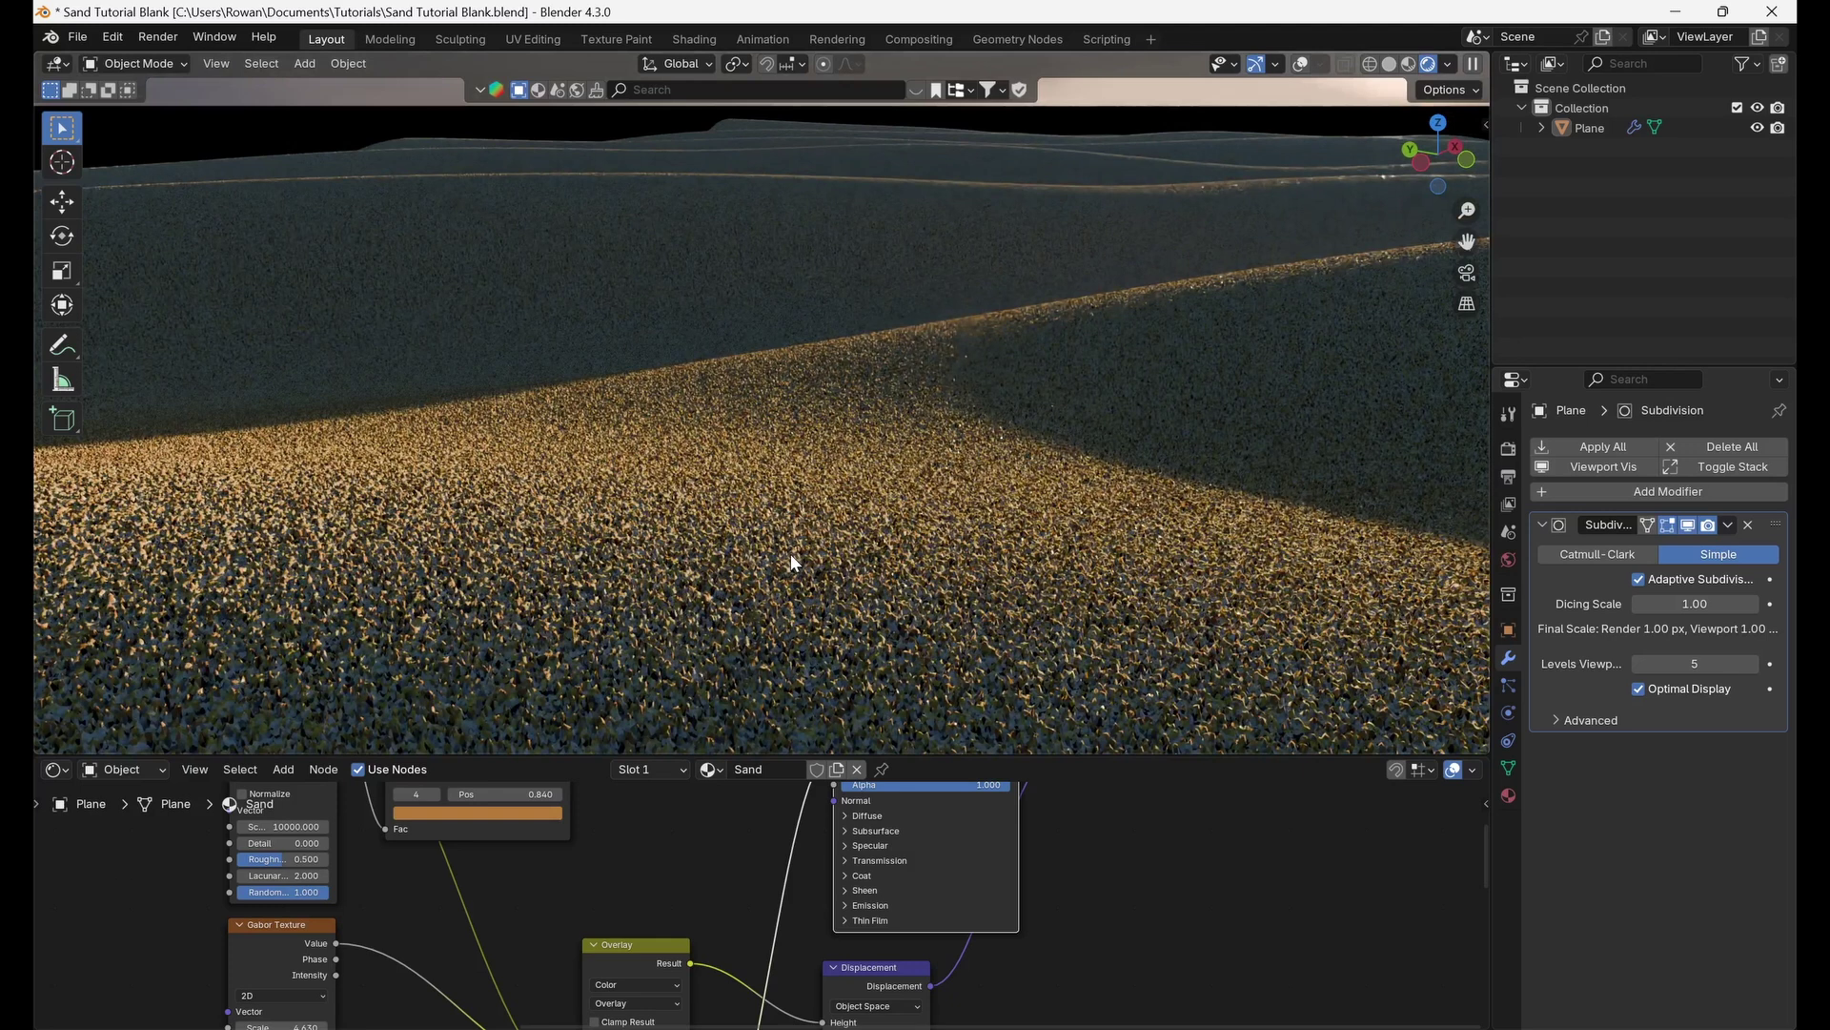
scroll(791, 556, down, 3)
shift+middle_drag(793, 519, 901, 574)
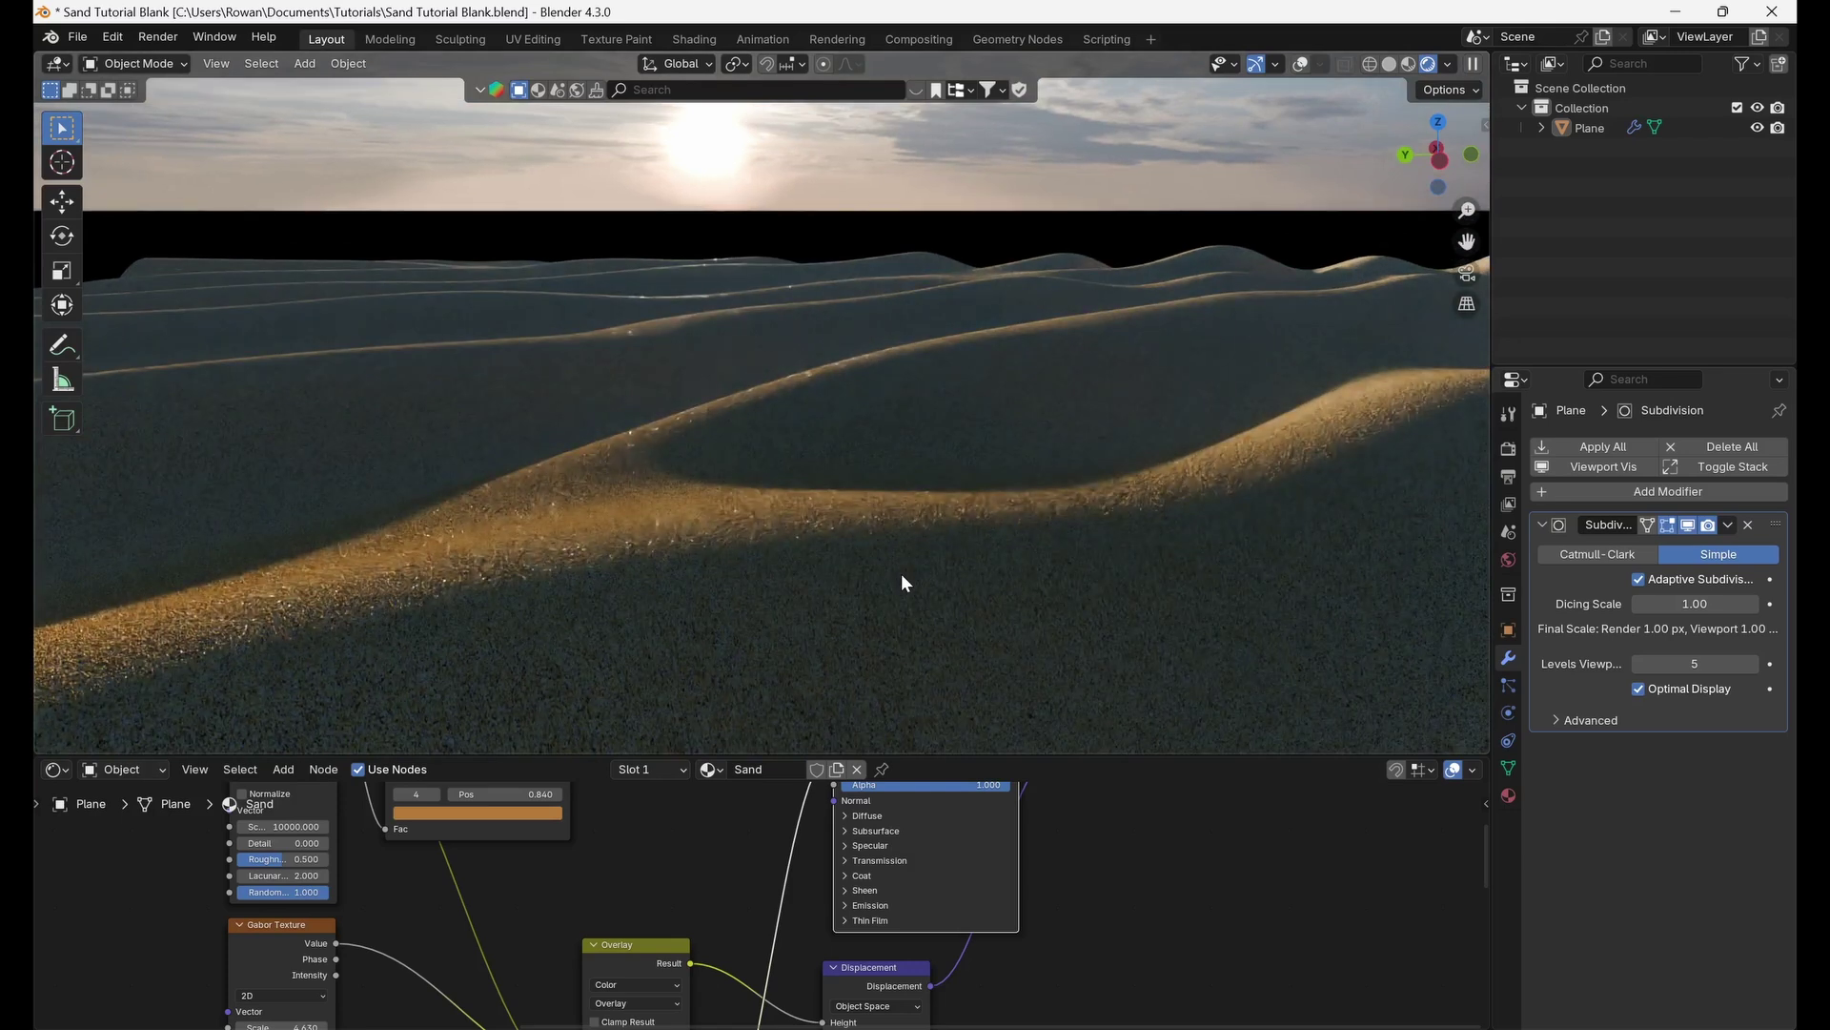